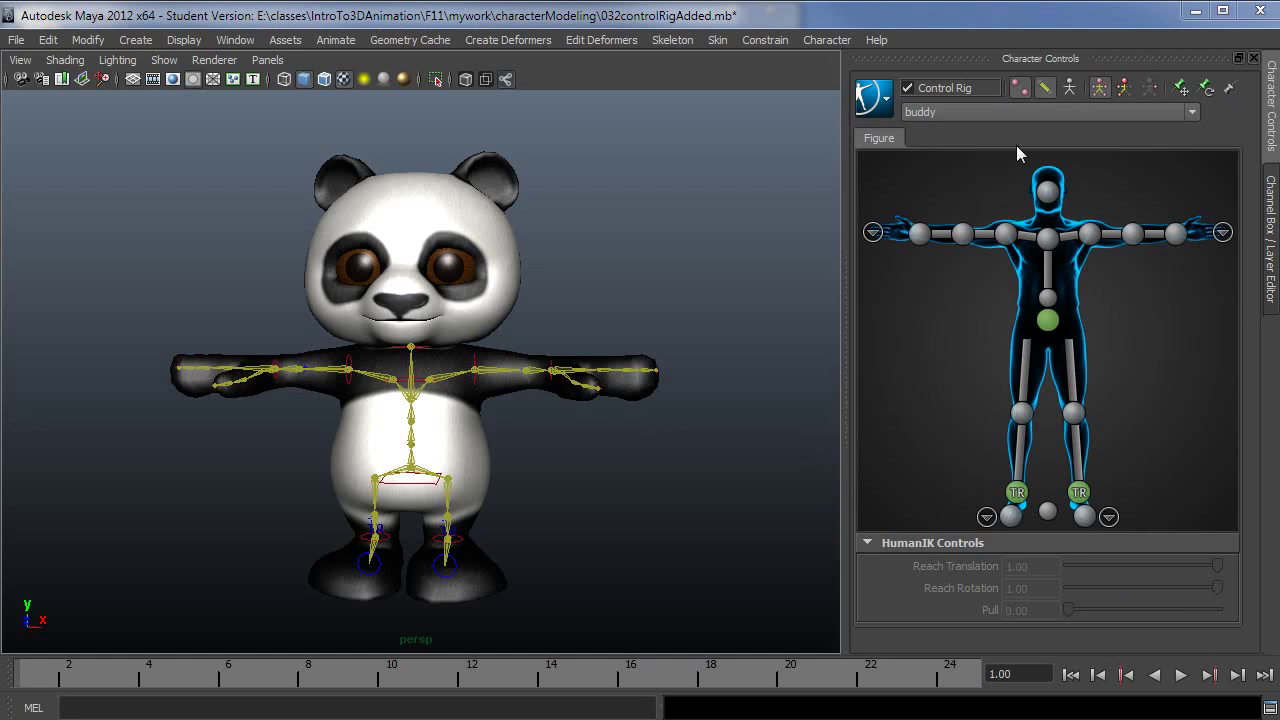
Hide the skeleton display and select the left wrist effector with the Move tool
left_click_drag(586, 400, 559, 441, "alt")
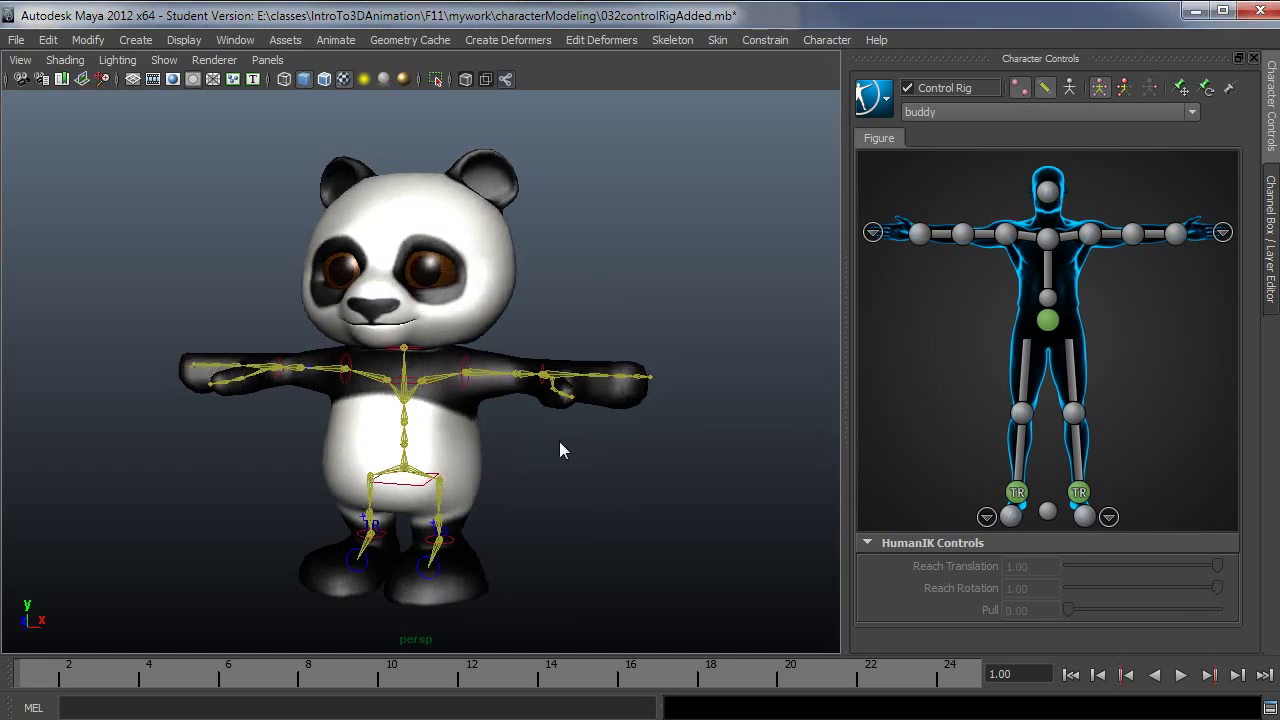
left_click(1047, 92)
left_click_drag(547, 481, 570, 511, "alt")
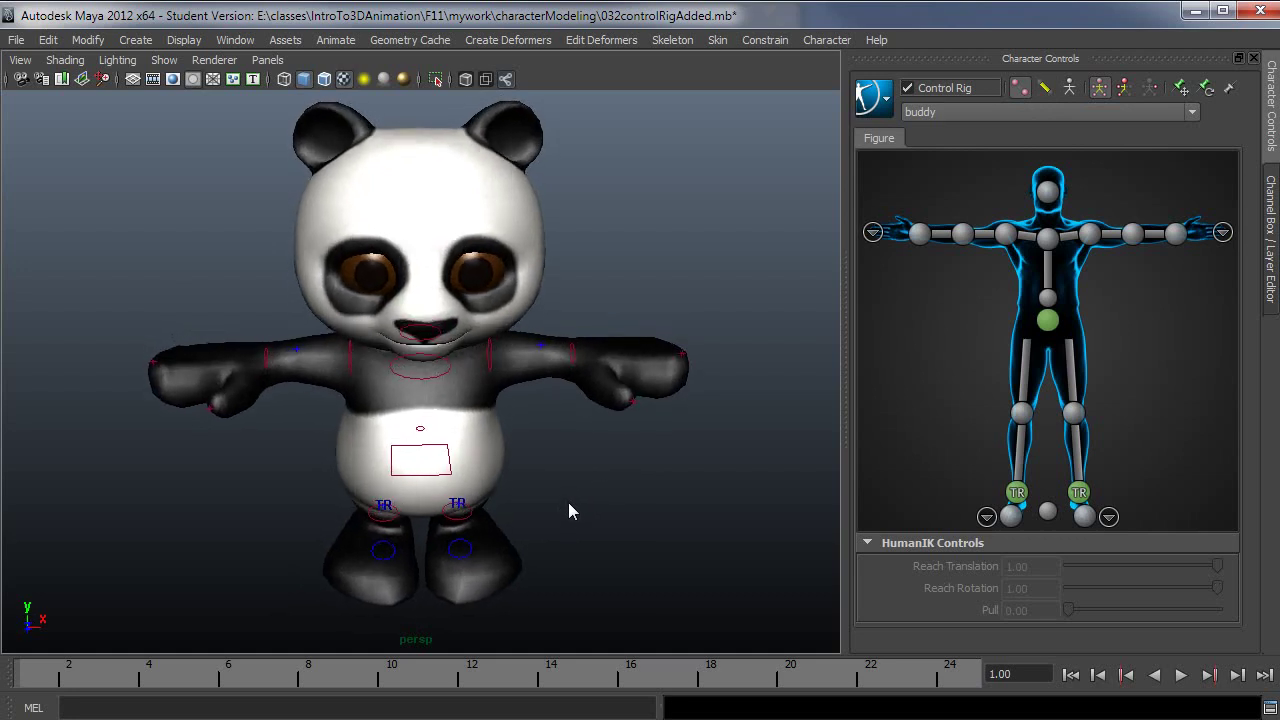
left_click(572, 355)
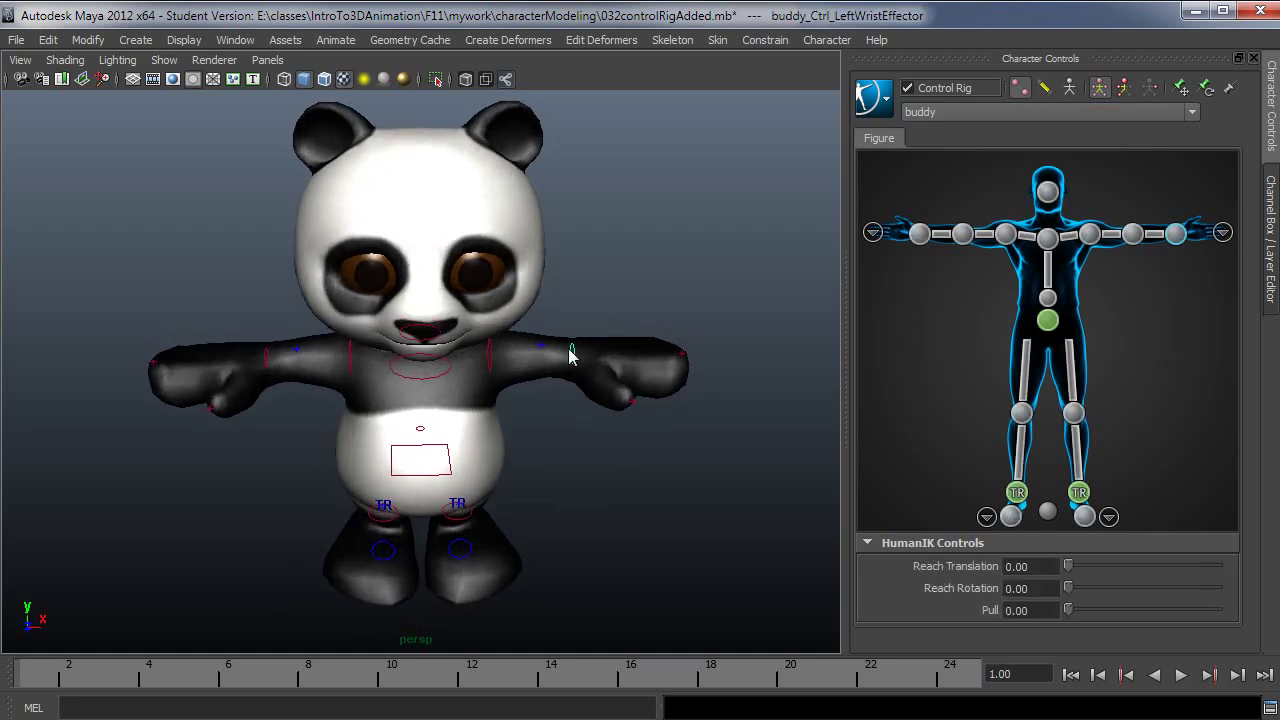
key("w")
Drag the left wrist effector down so the arm hangs with the hand near the hip
left_click_drag(579, 485, 581, 512, "alt")
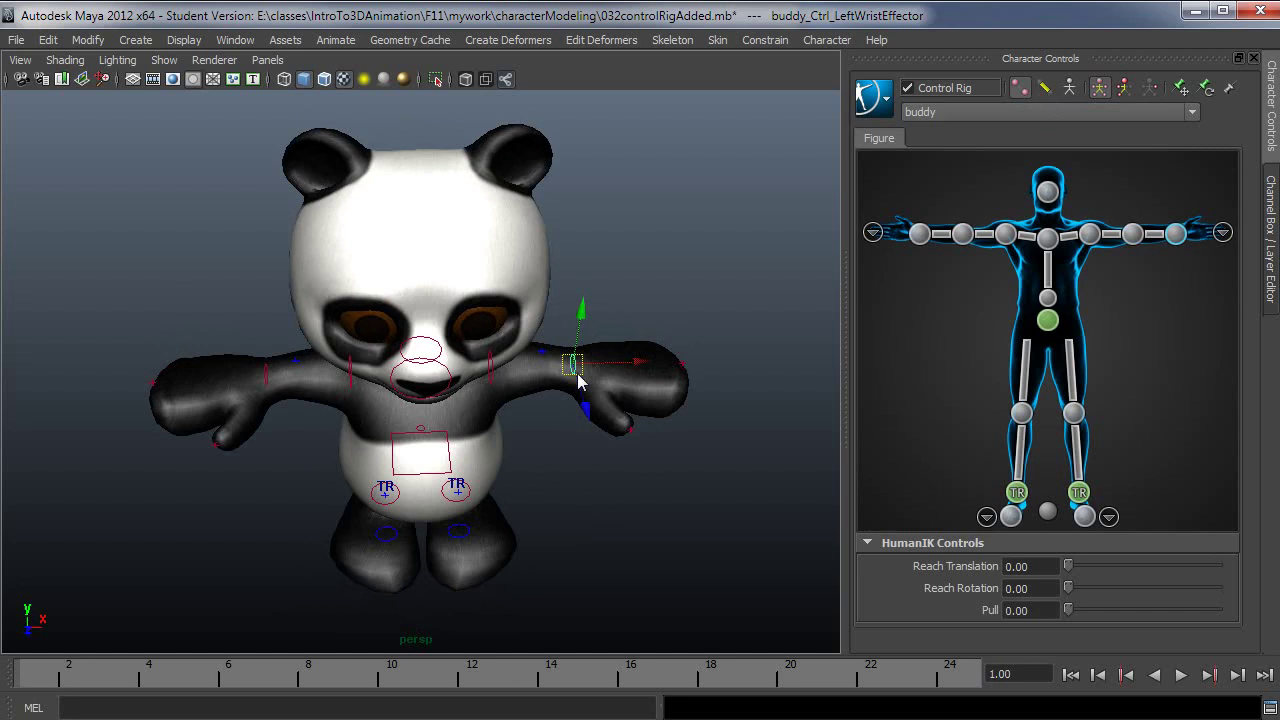
left_click_drag(574, 366, 560, 457)
left_click_drag(634, 491, 499, 486, "alt")
left_click_drag(495, 422, 601, 465, "alt")
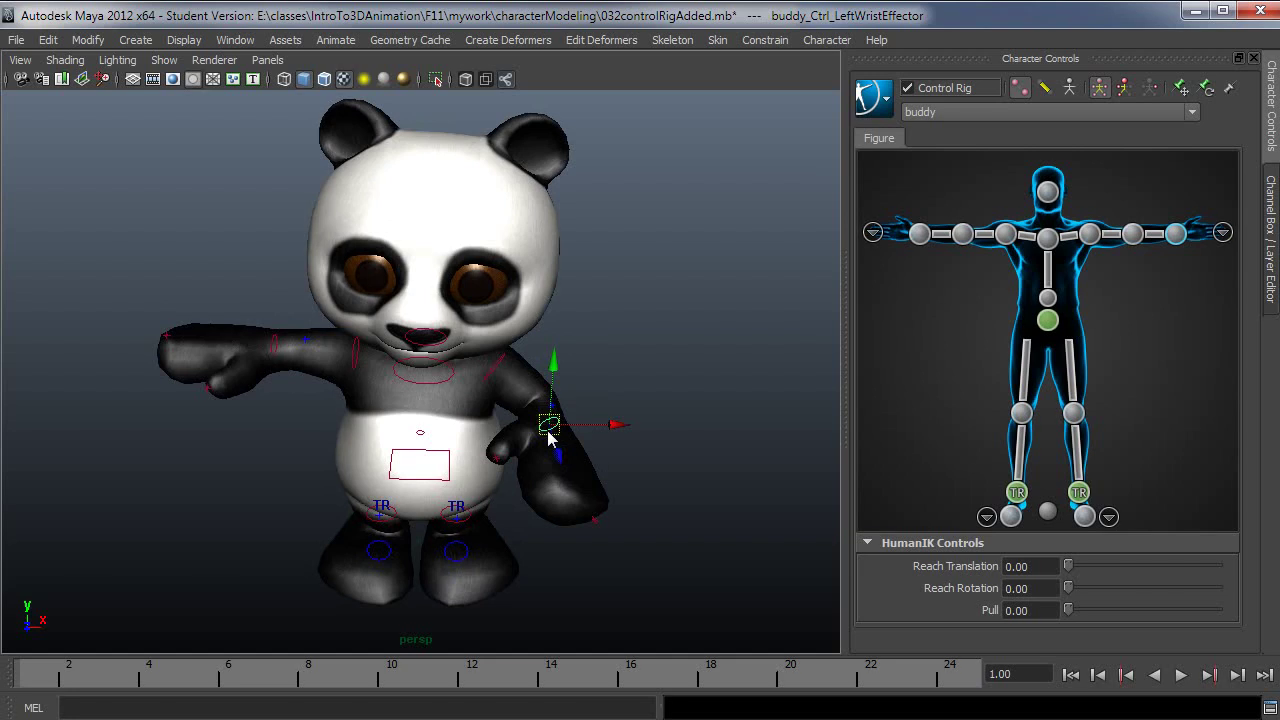
left_click_drag(546, 436, 535, 453, "alt")
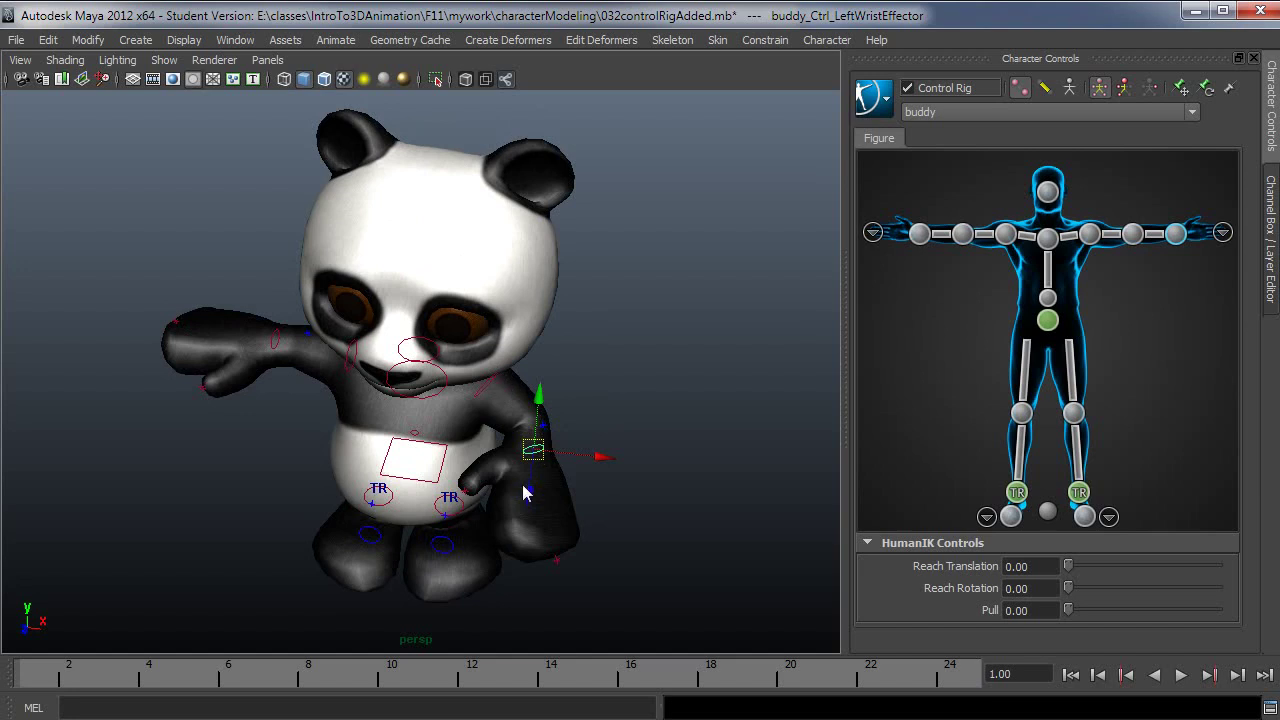
left_click_drag(545, 492, 600, 443)
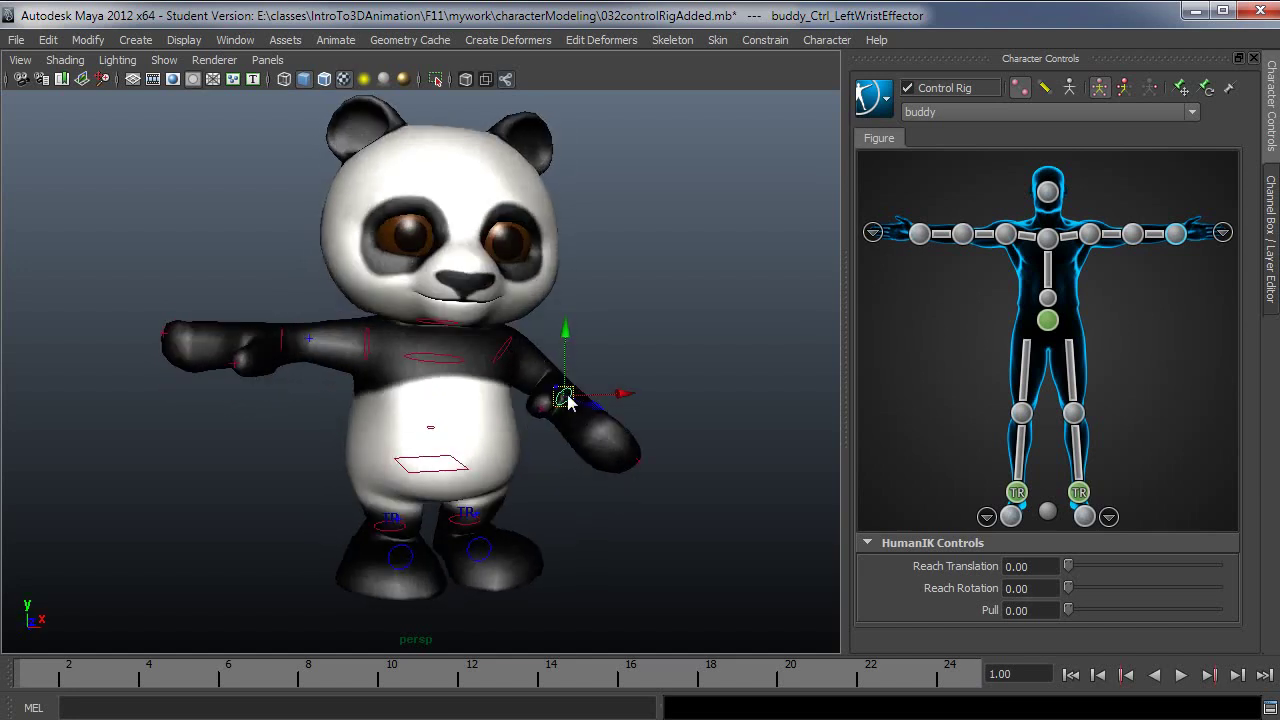
left_click_drag(572, 405, 520, 462)
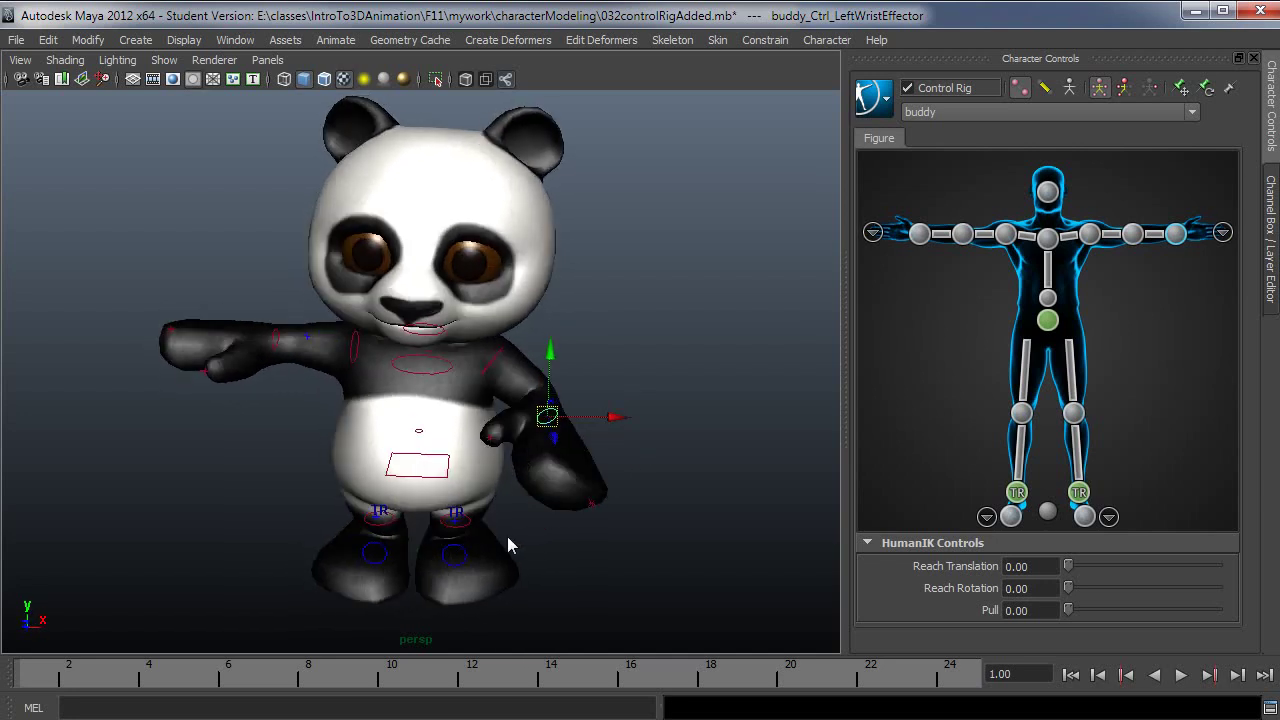
Reset the rig to its Stance Pose, show the skeleton and hide the effectors
left_click(884, 101)
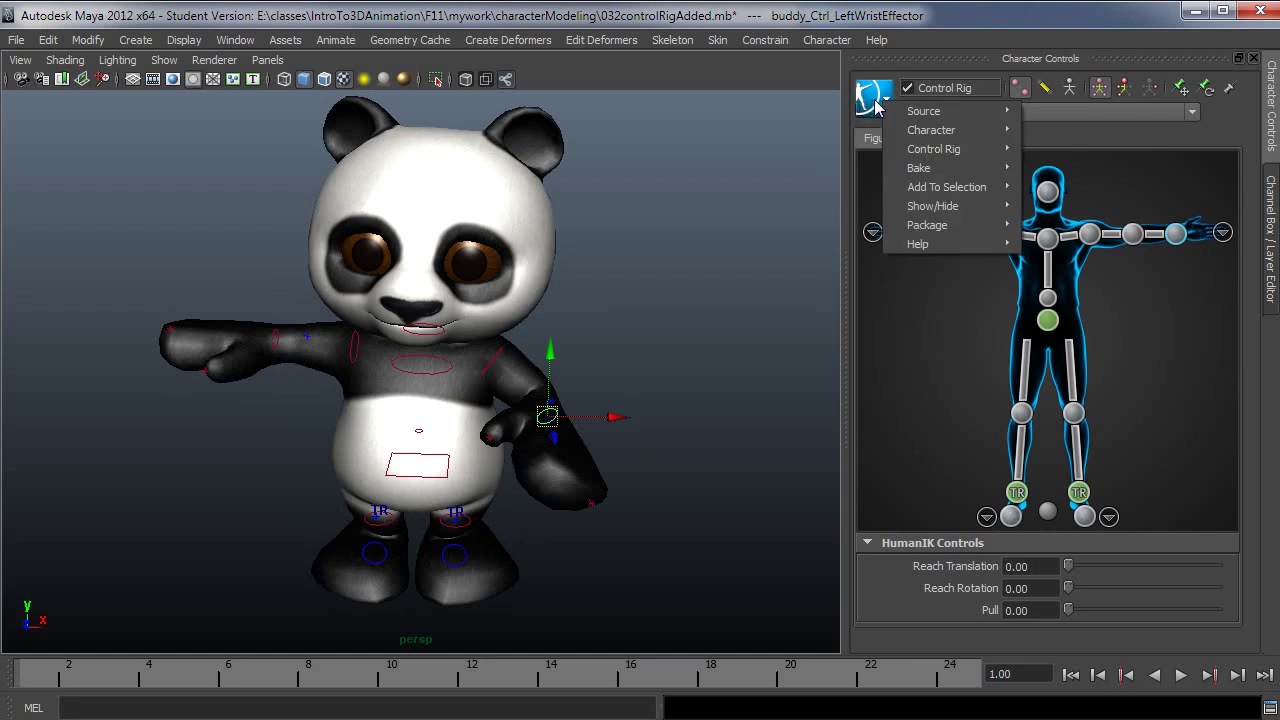
mouse_move(920, 149)
left_click(1074, 198)
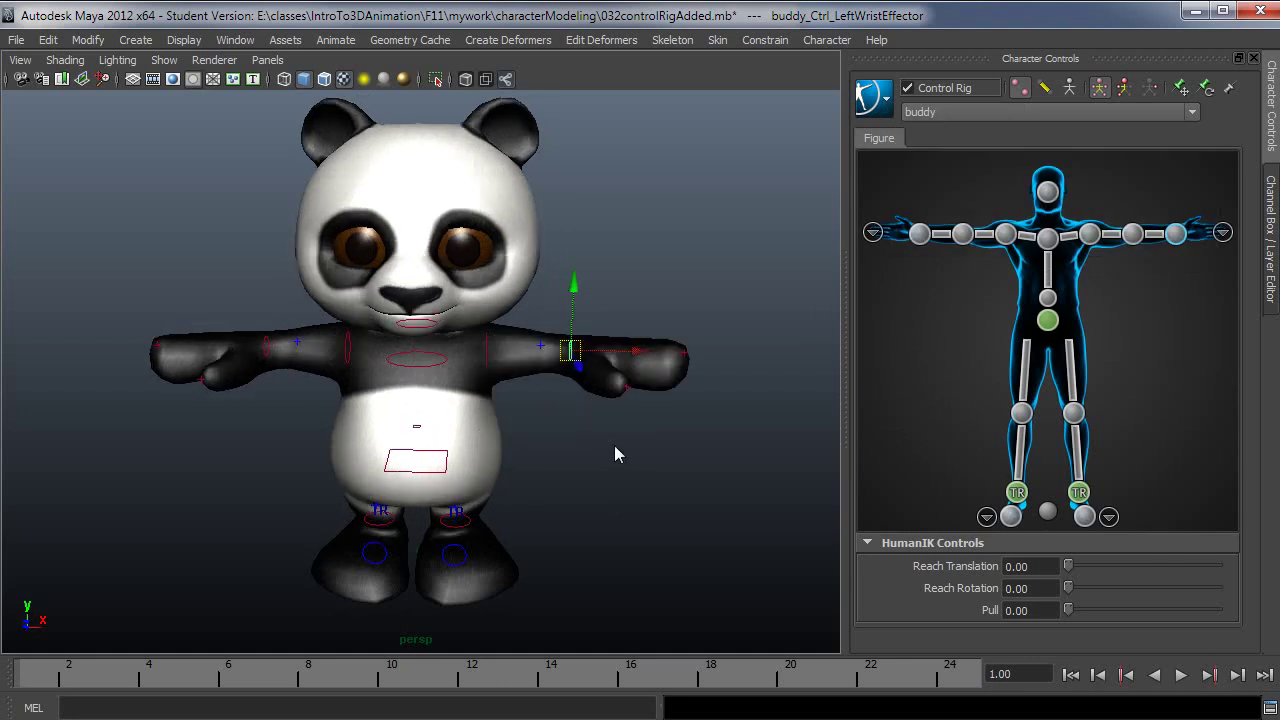
left_click(1044, 88)
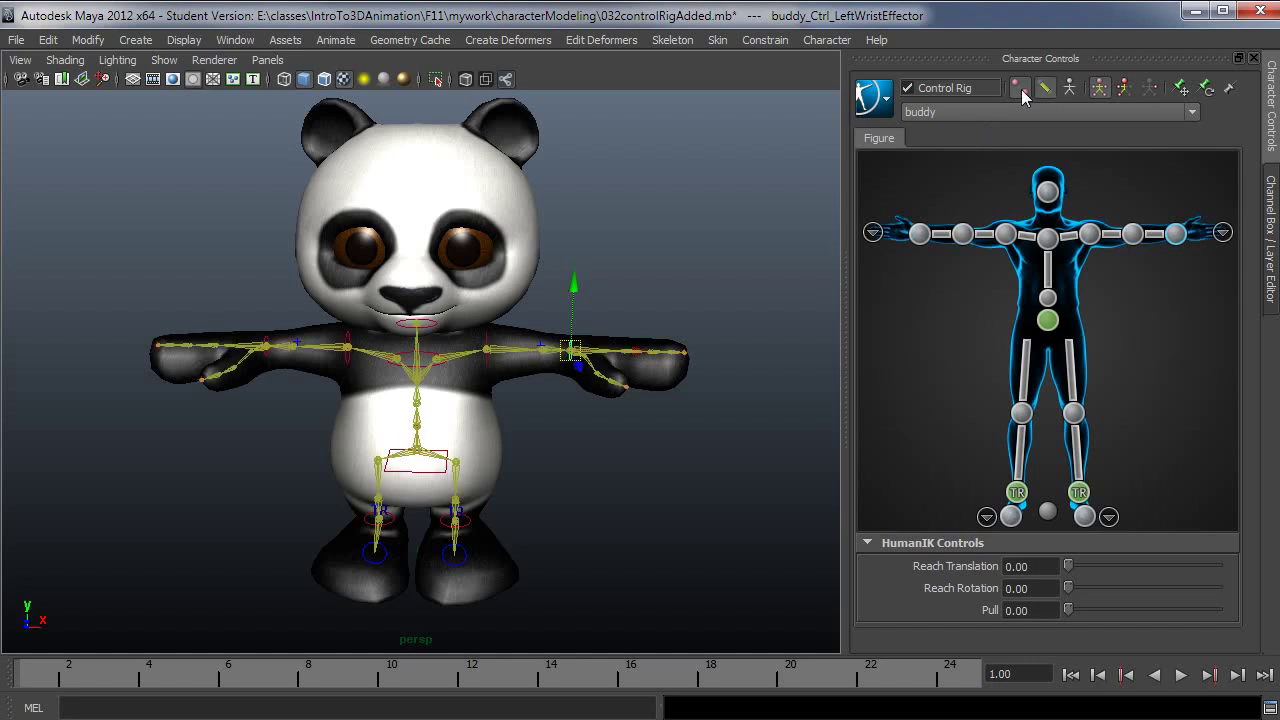
left_click(1020, 89)
Rotate the LeftArm FK control down diagonally, then select the LeftForeArm control
left_click_drag(601, 399, 525, 455, "alt")
right_click_drag(525, 455, 562, 462, "alt")
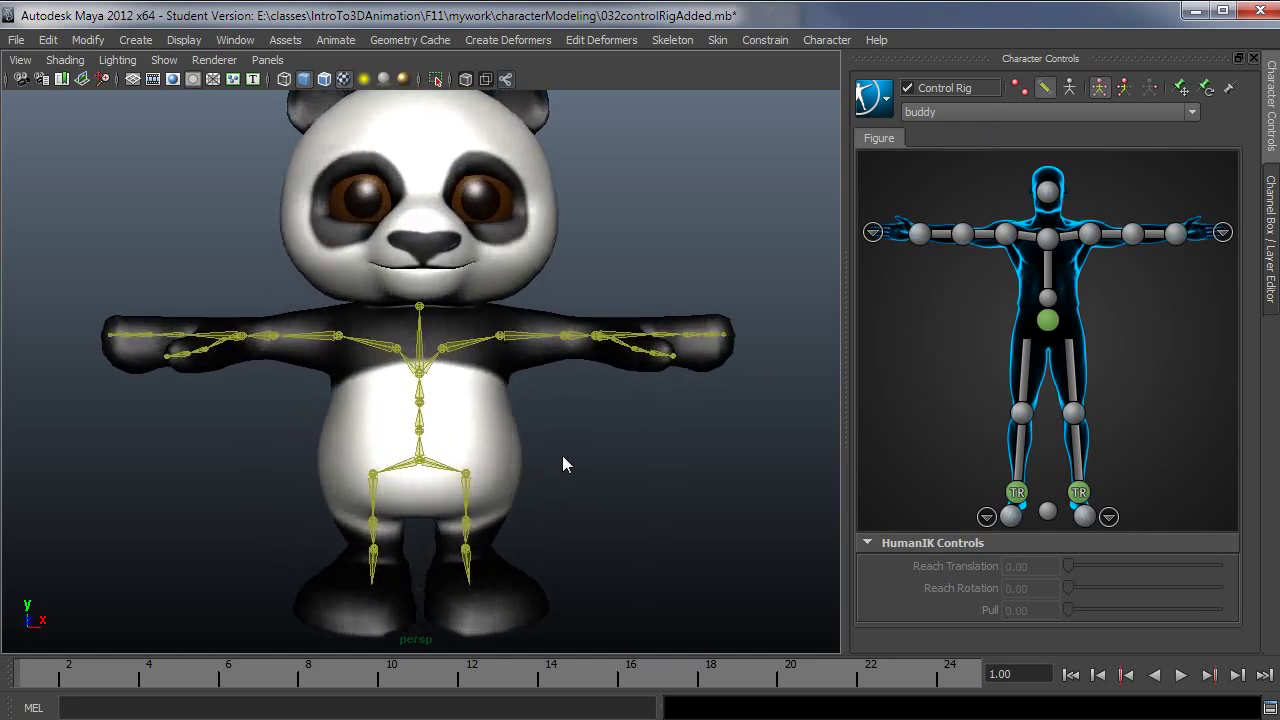
left_click_drag(562, 456, 511, 446, "alt")
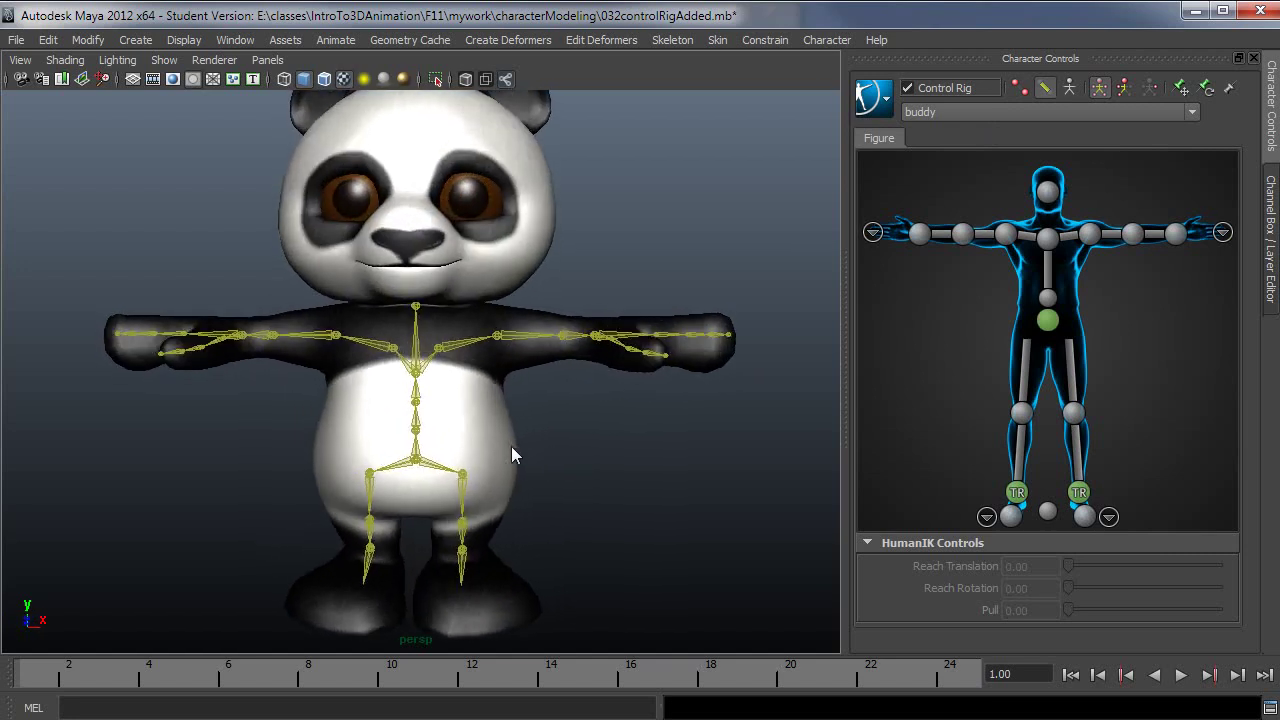
left_click(522, 333)
left_click_drag(522, 333, 514, 420, "alt")
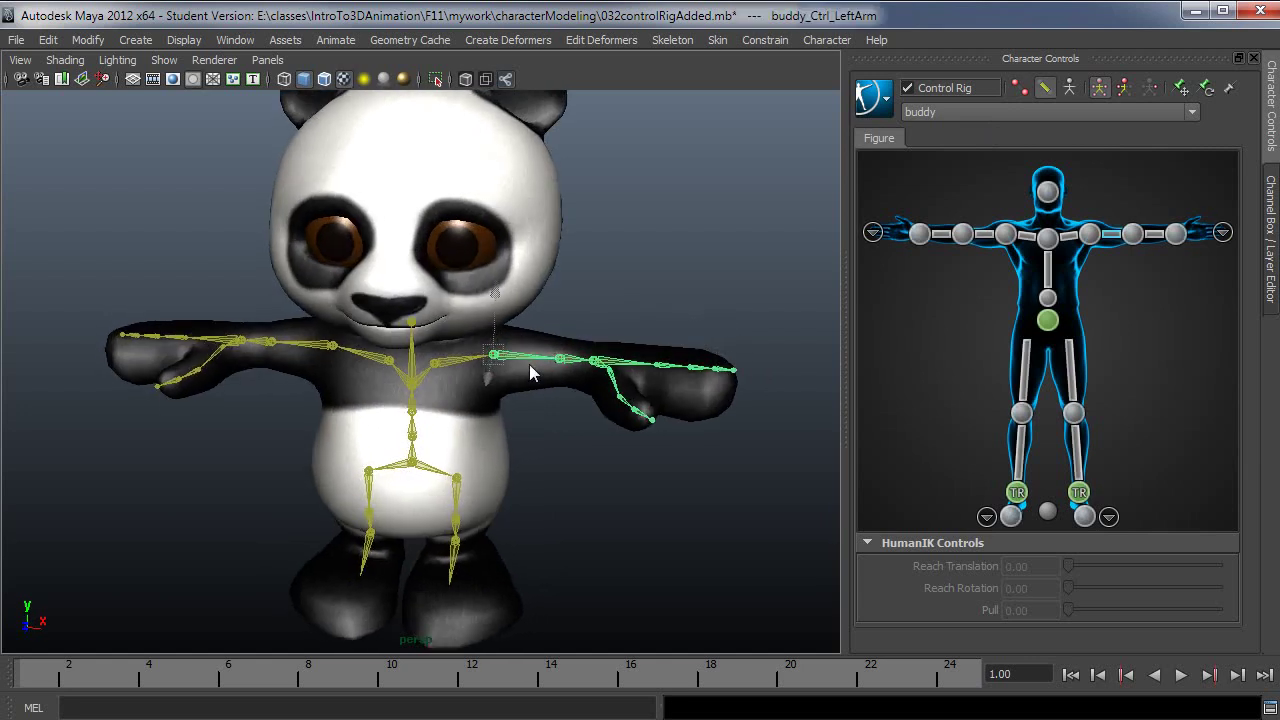
left_click_drag(527, 430, 551, 446, "alt")
key("e")
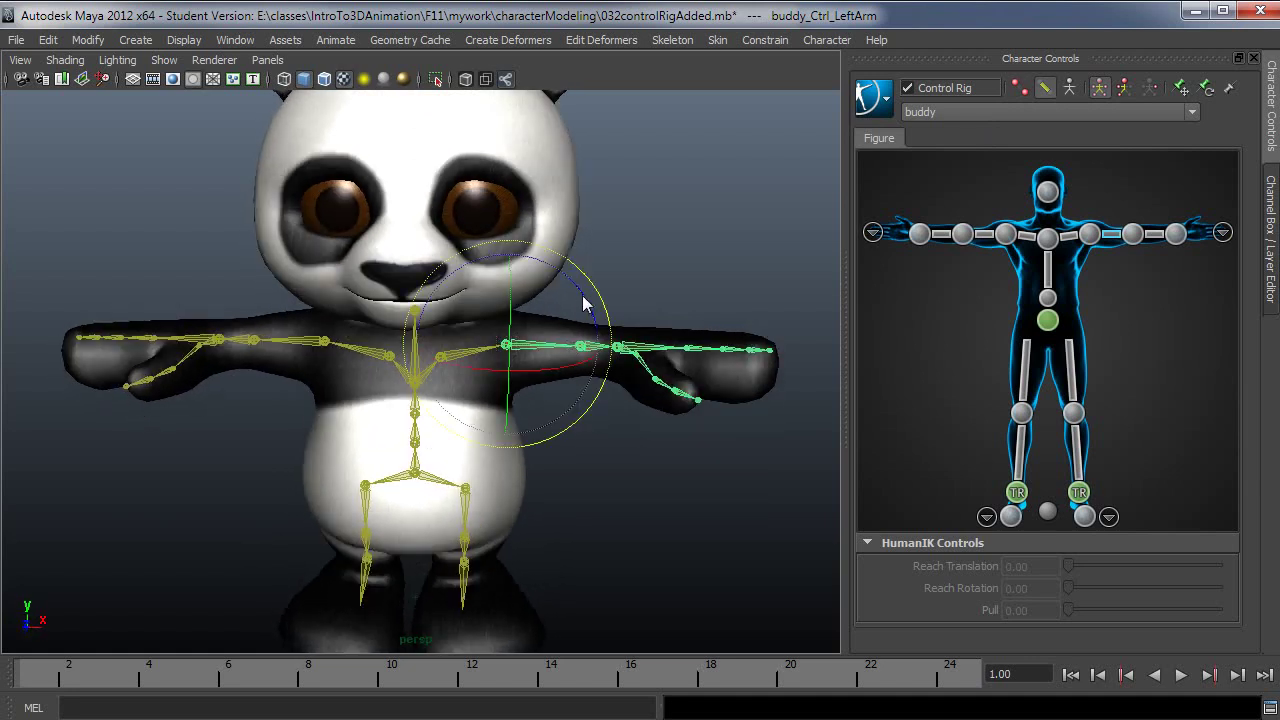
left_click_drag(586, 301, 651, 376)
left_click(651, 376)
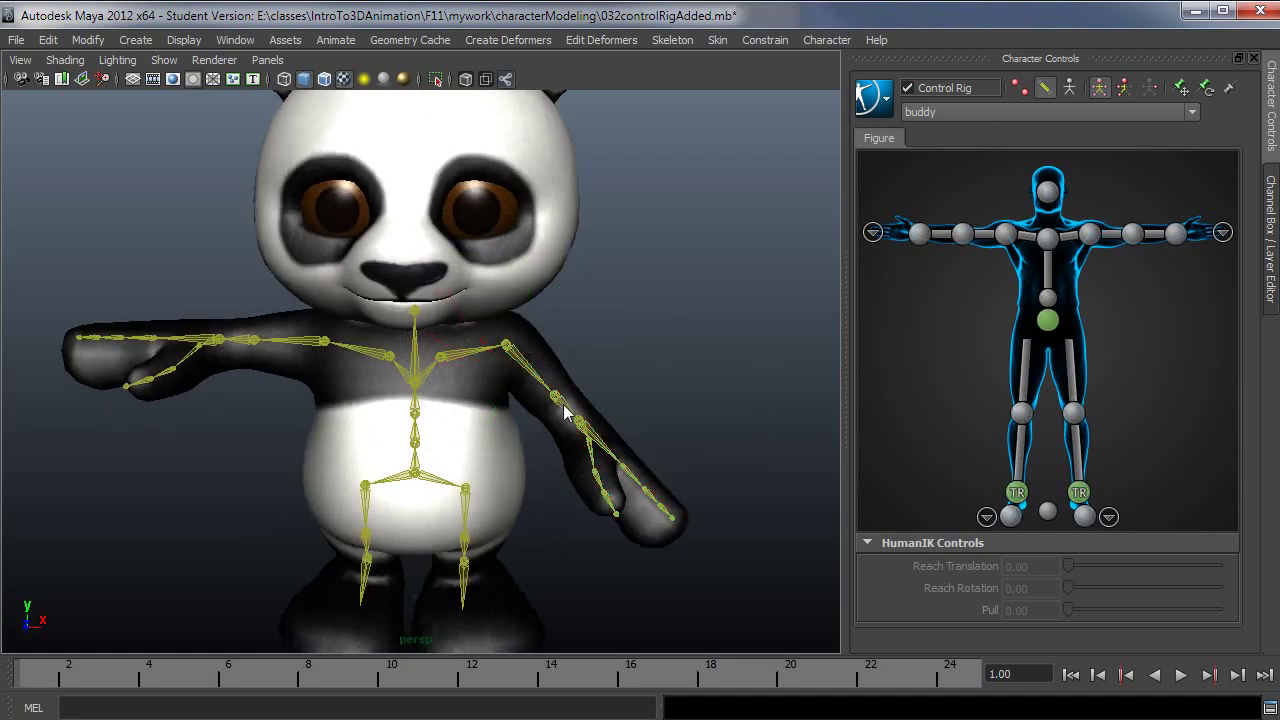
left_click(578, 420)
left_click_drag(588, 428, 601, 486, "alt")
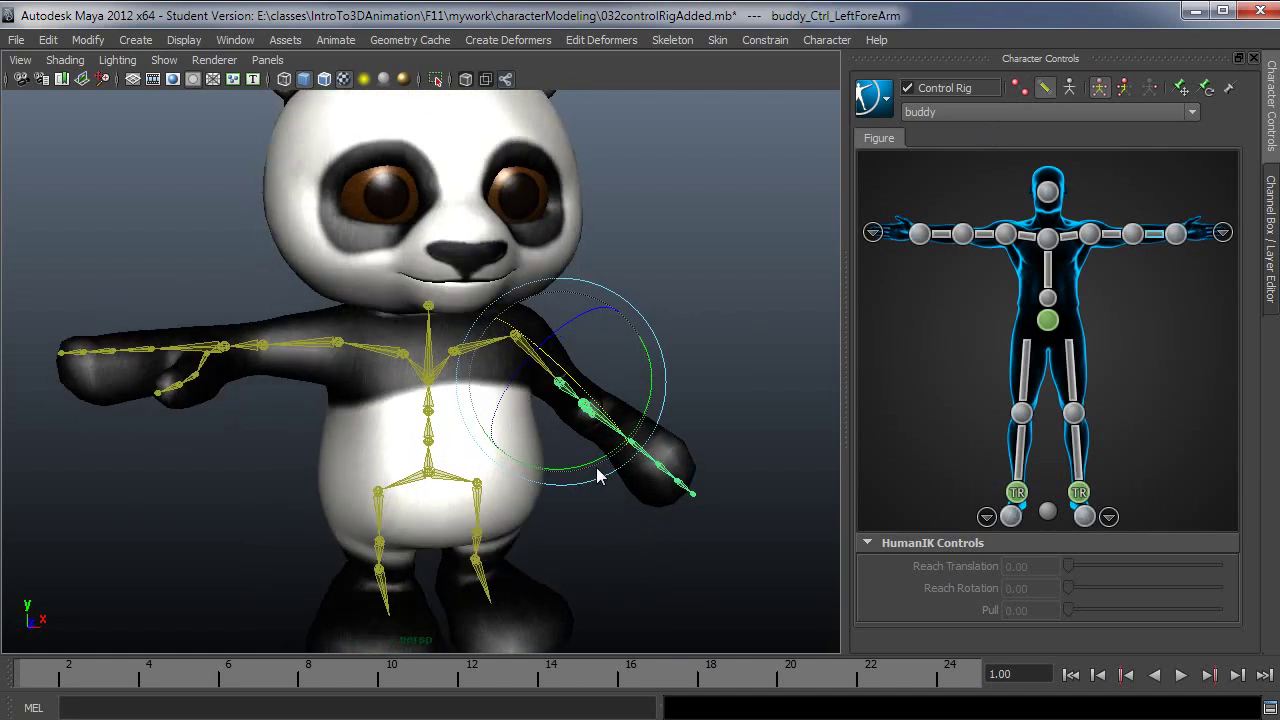
Return the rig to Stance Pose via HumanIK > Control Rig and clear the selection
left_click(873, 97)
mouse_move(940, 143)
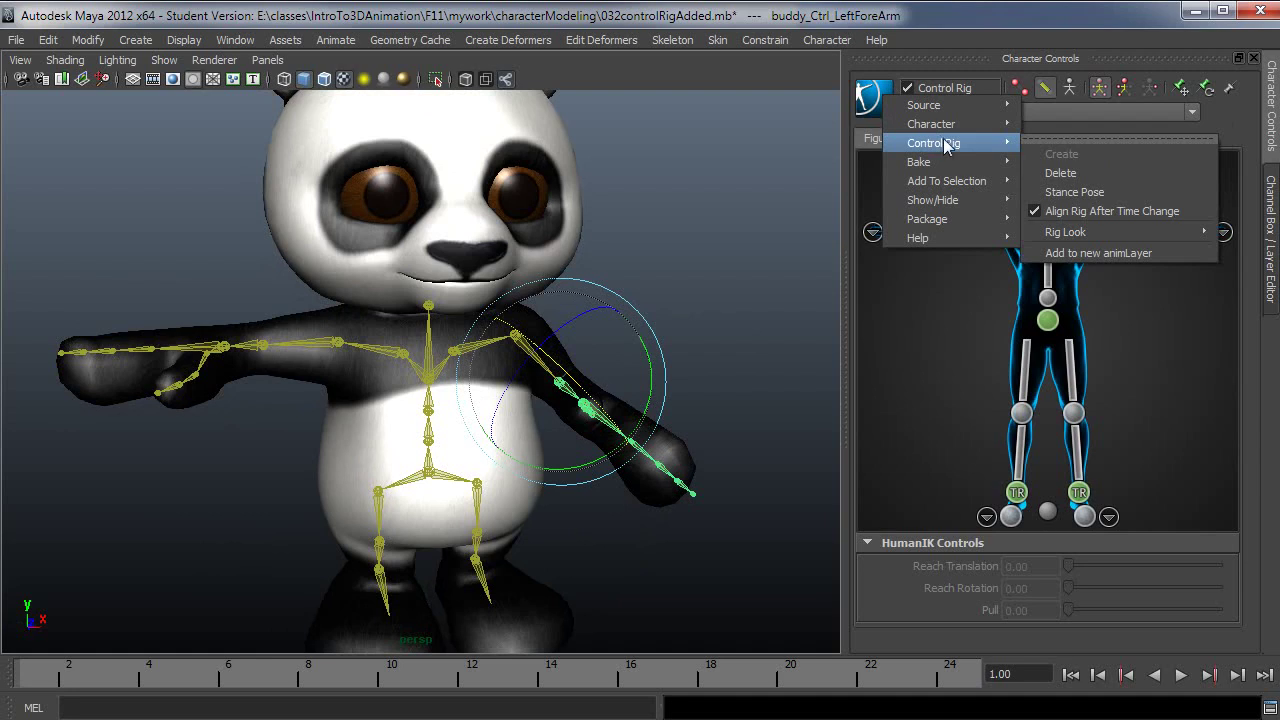
left_click(1098, 200)
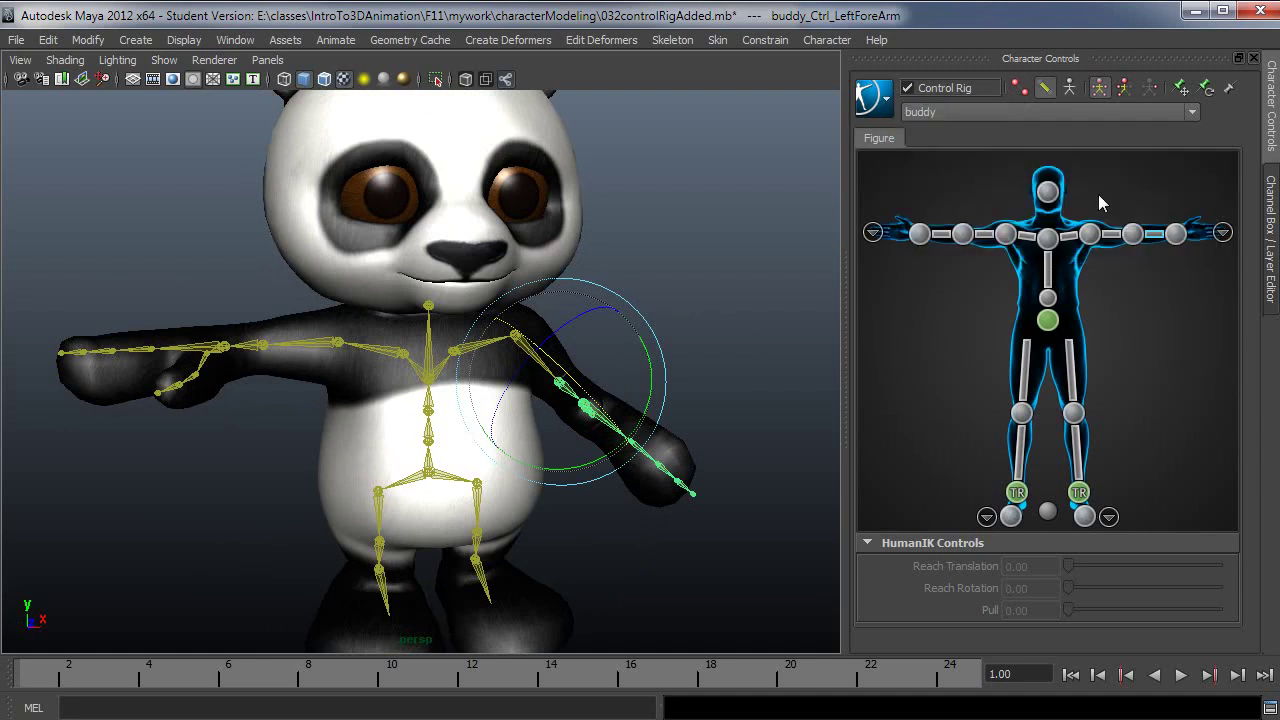
left_click(728, 478)
left_click_drag(728, 478, 611, 502, "alt")
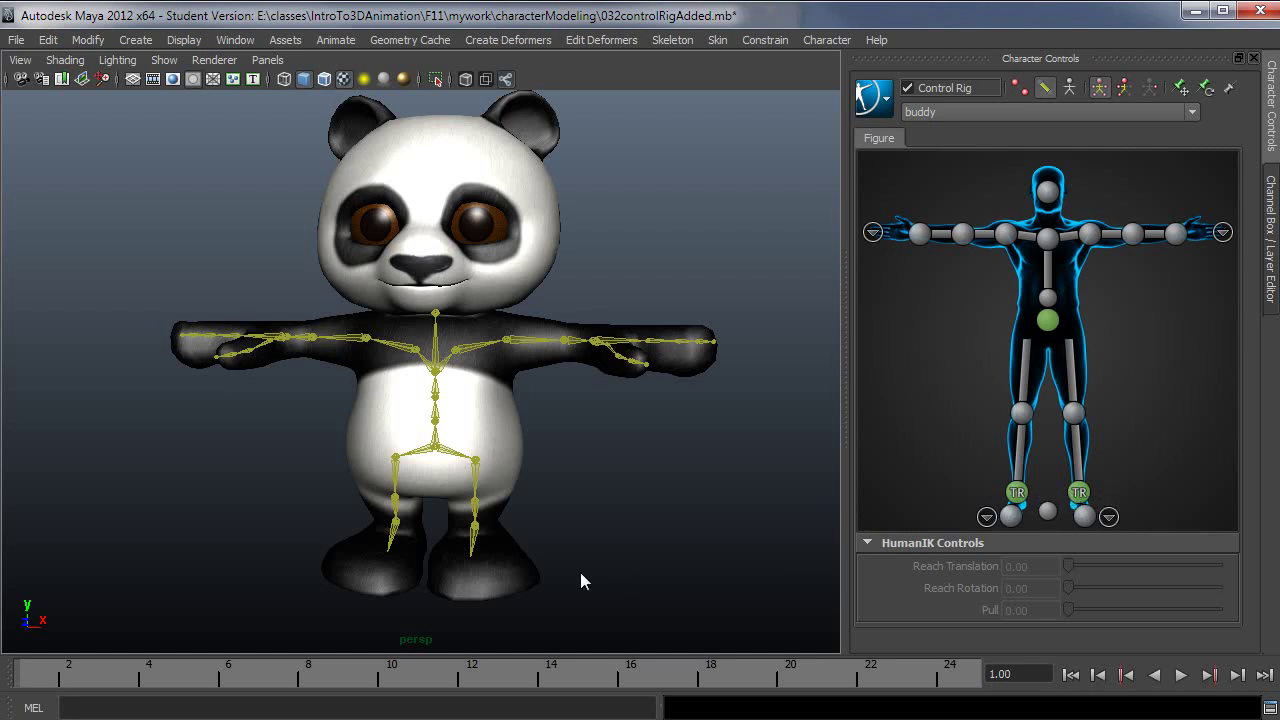
left_click_drag(571, 566, 510, 550, "alt")
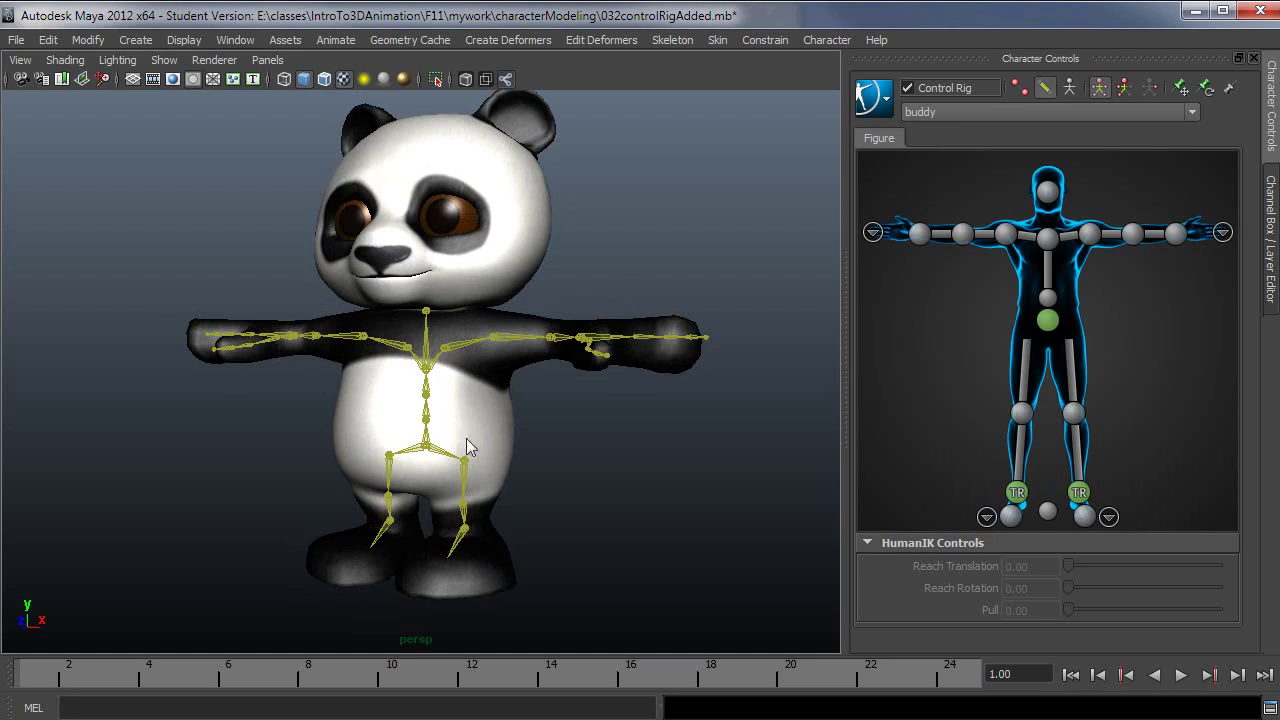
left_click_drag(491, 491, 543, 495, "alt")
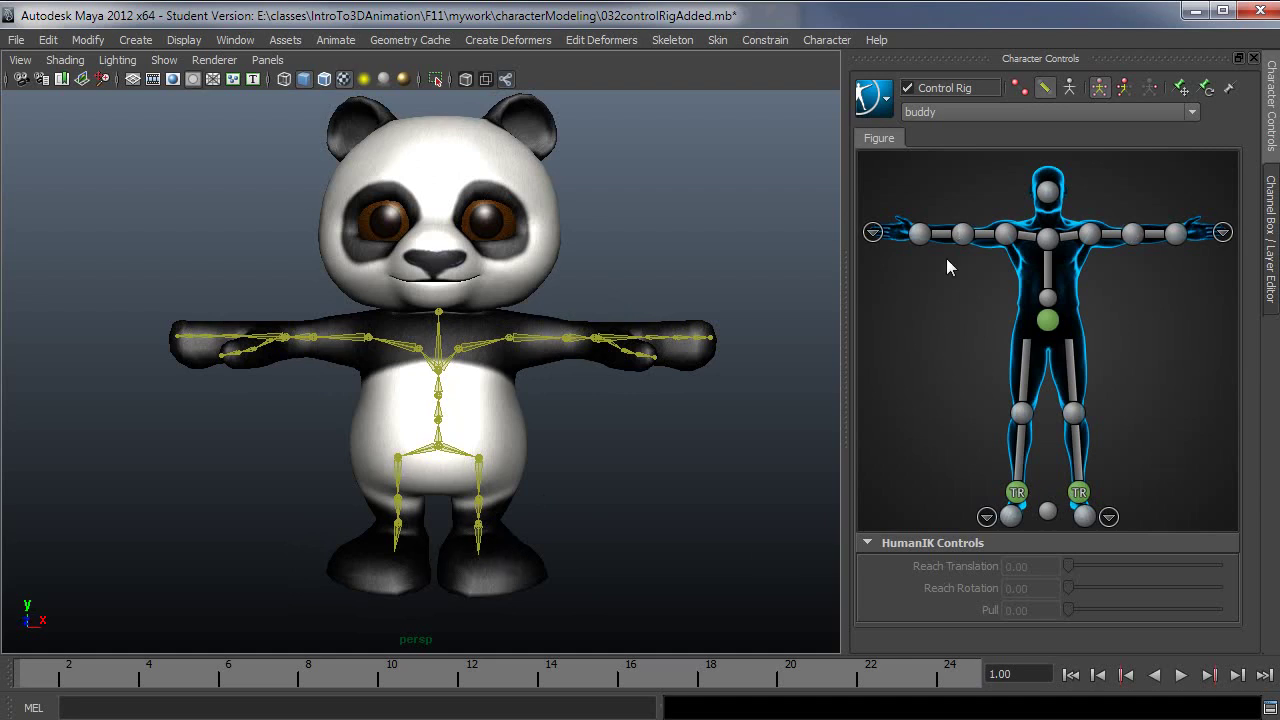
left_click(1069, 88)
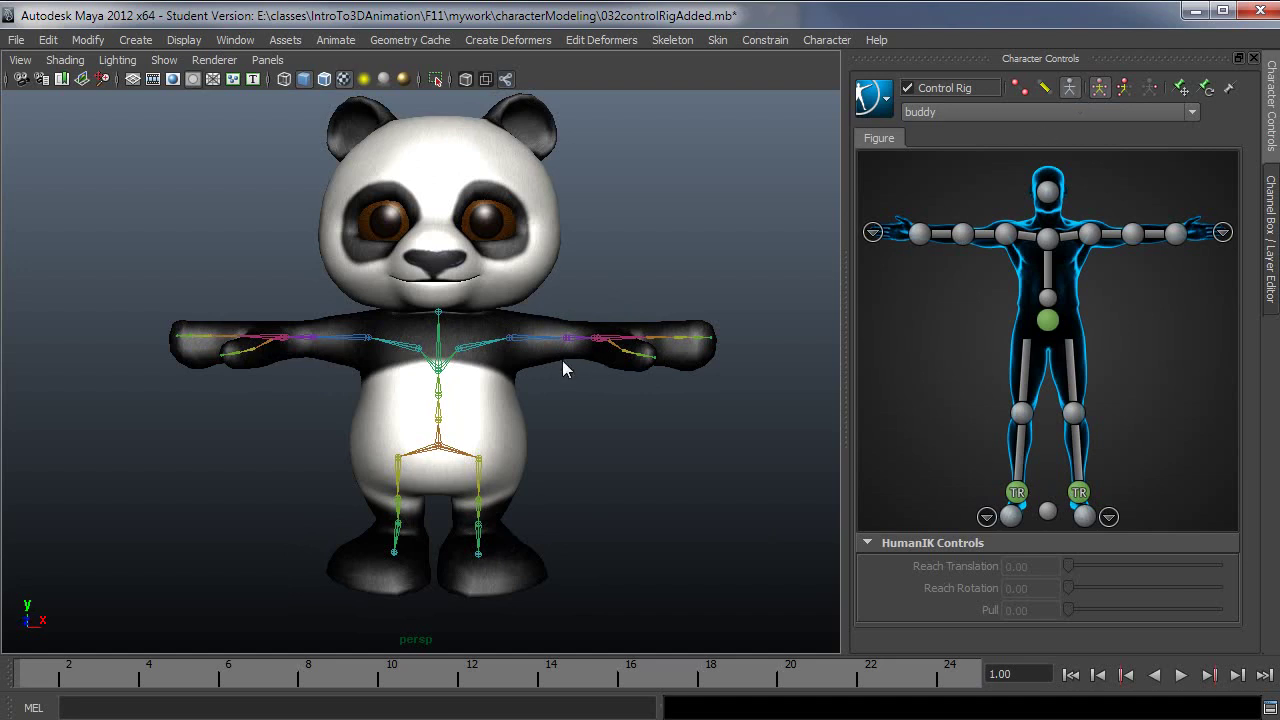
Switch the skeleton display back to plain bones and show the FK controls
left_click_drag(494, 543, 506, 568, "alt")
left_click(1044, 89)
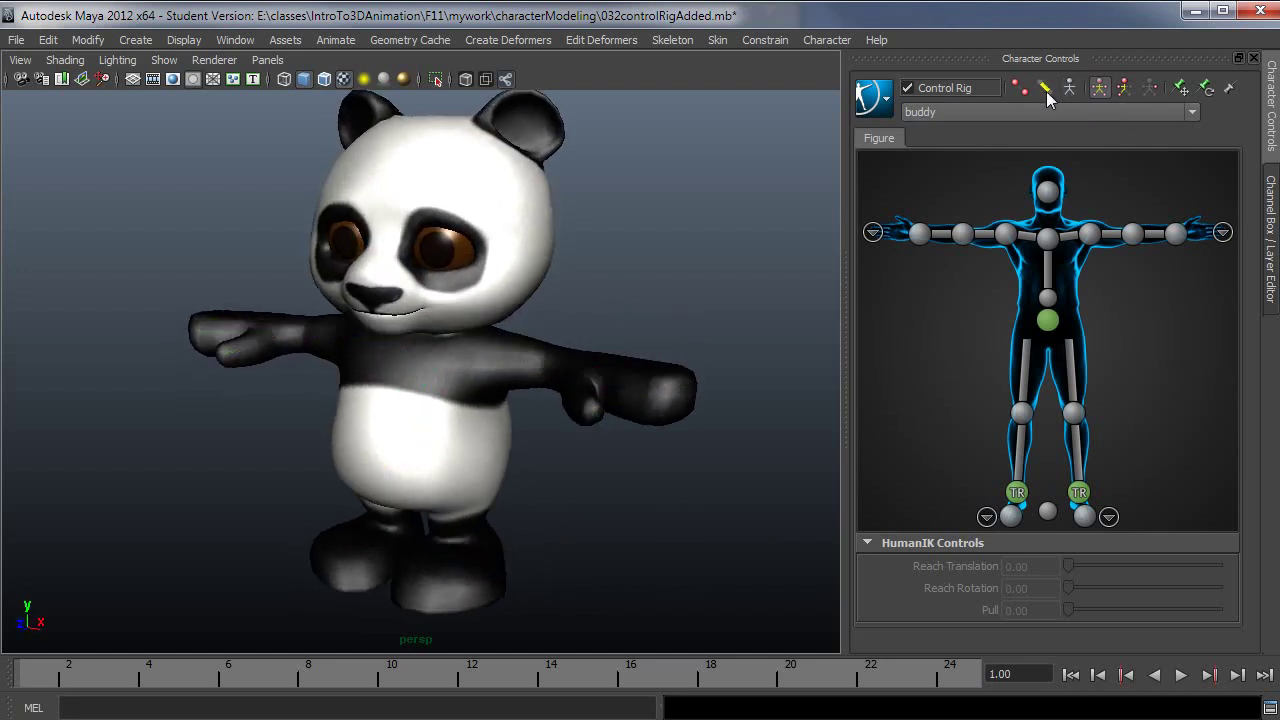
left_click(1019, 88)
left_click_drag(700, 420, 631, 399, "alt")
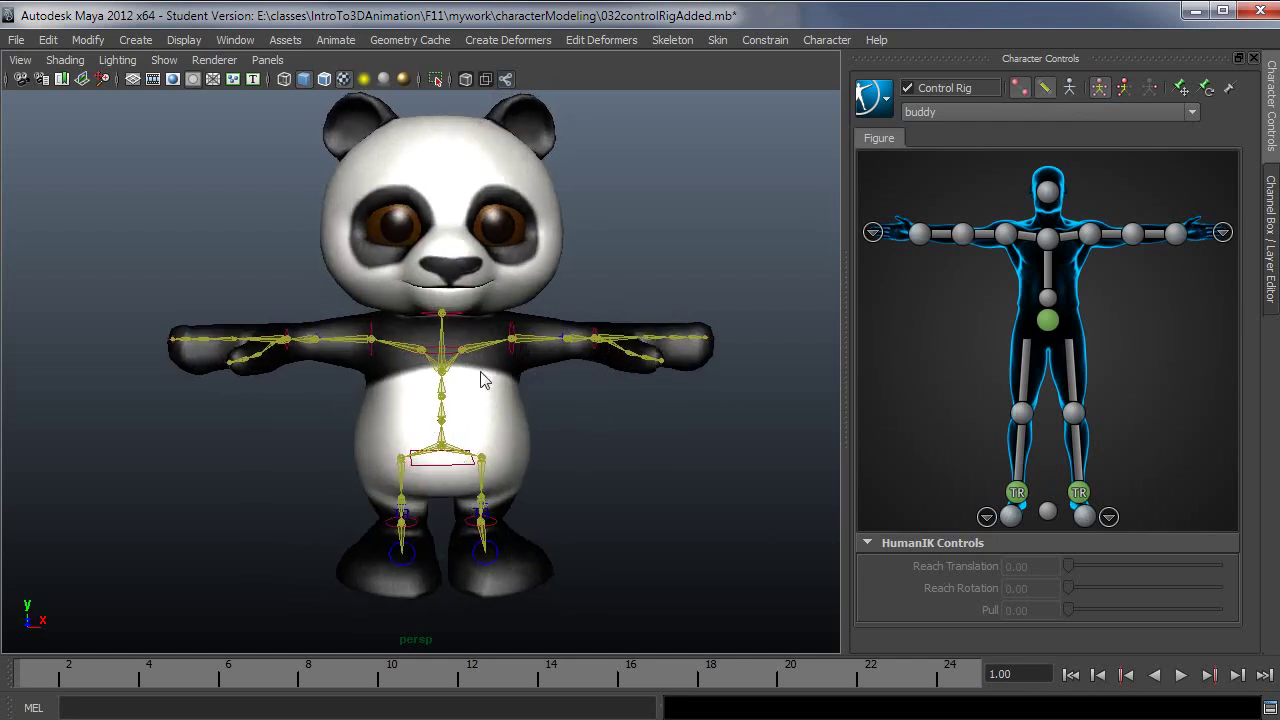
left_click_drag(517, 350, 477, 420, "alt")
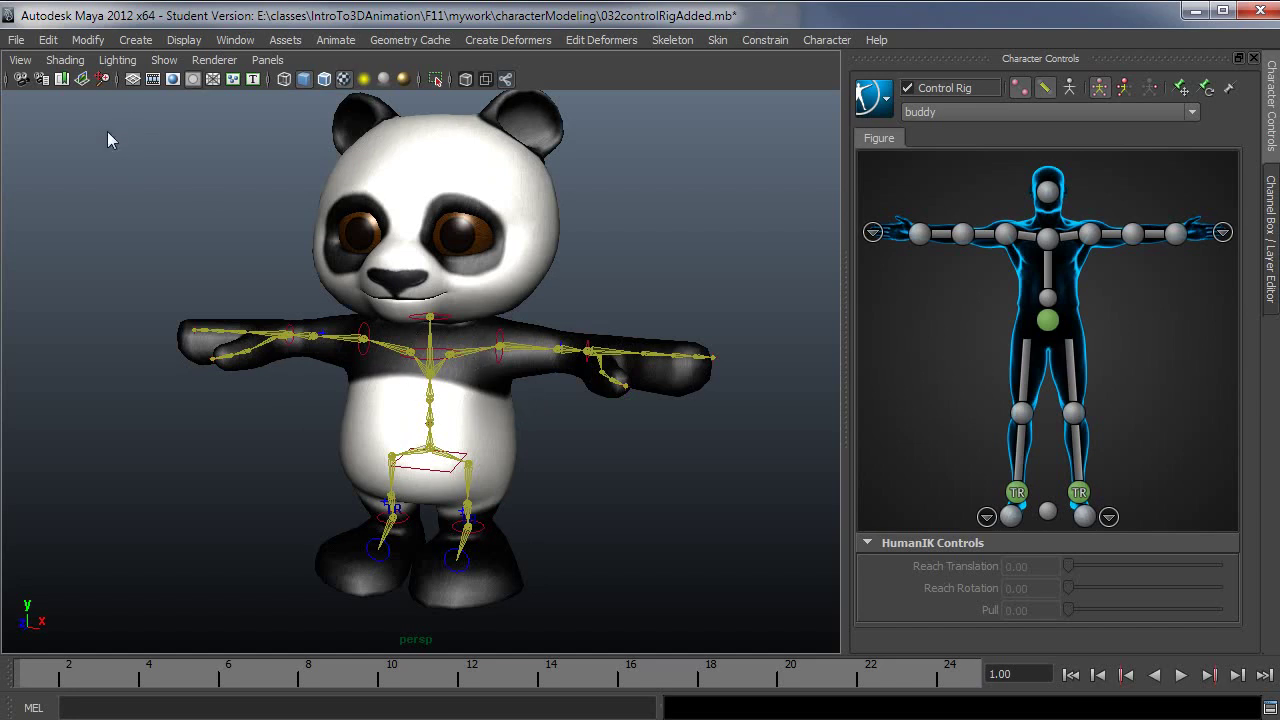
left_click(52, 60)
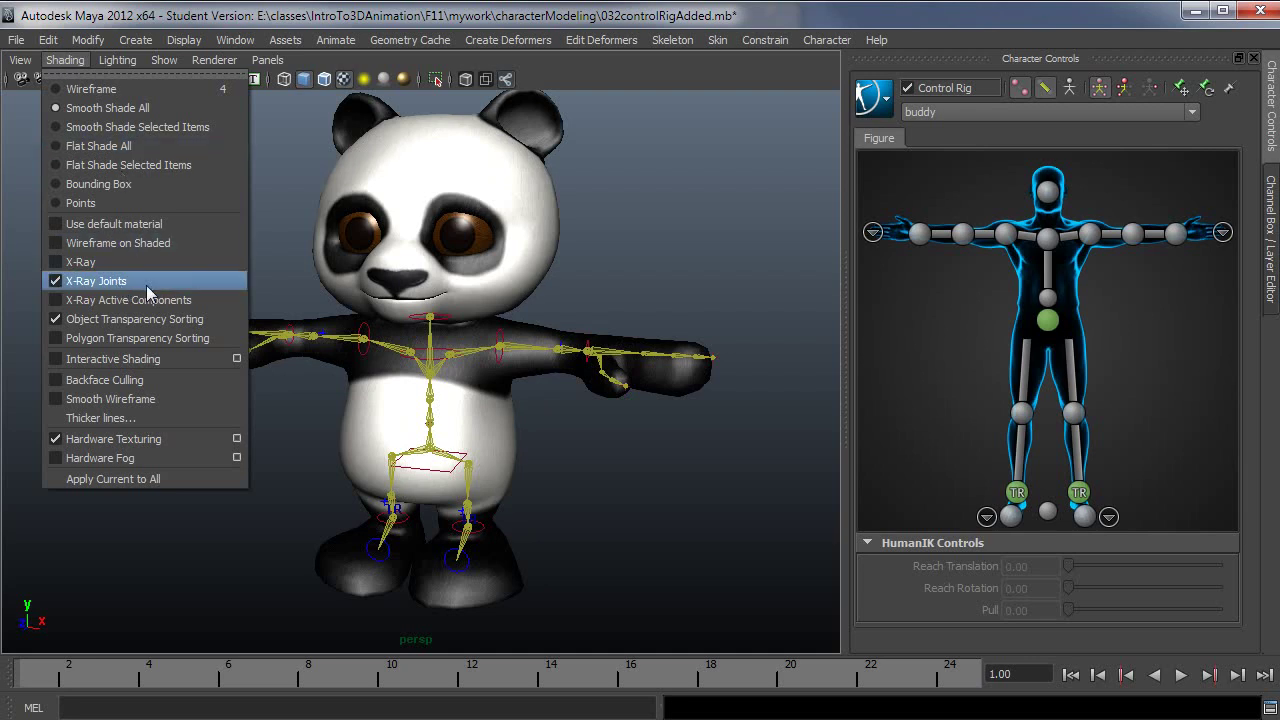
left_click(631, 310)
left_click_drag(553, 552, 616, 545, "alt")
scroll(557, 543, "up", 3)
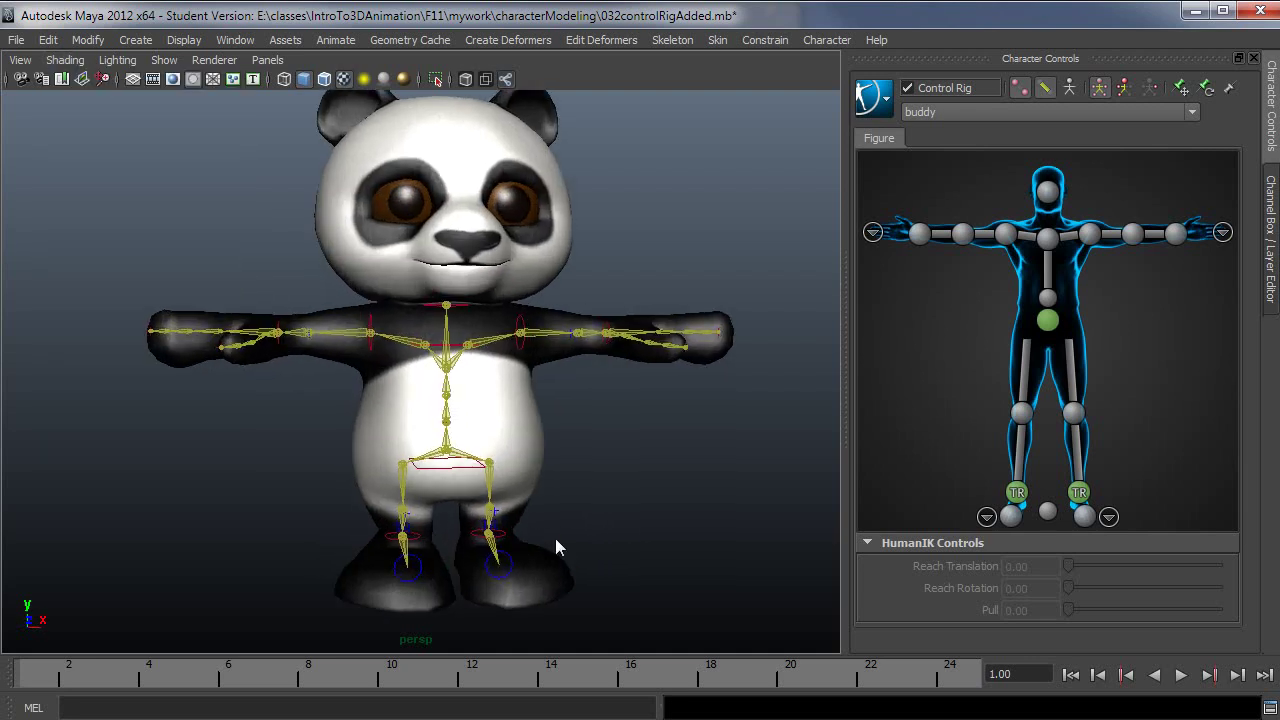
Toggle X-Ray Joints off and back on in the Shading menu
left_click(65, 60)
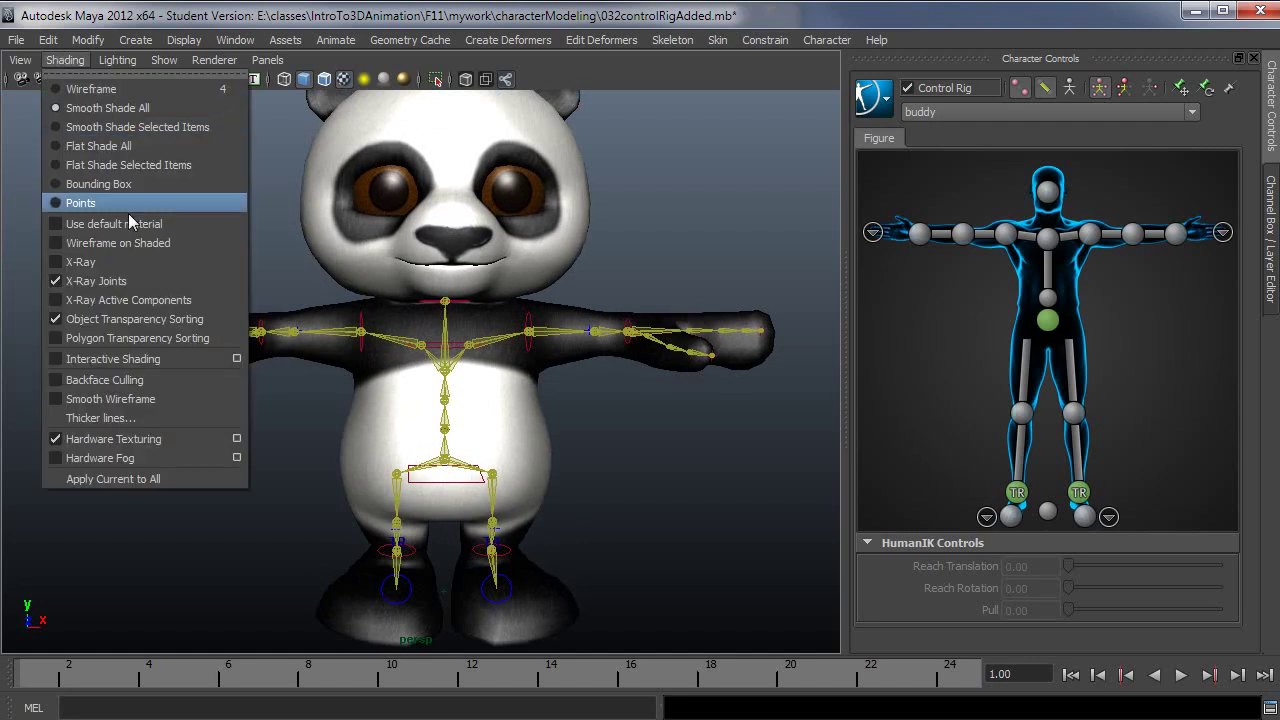
left_click(96, 281)
mouse_move(589, 458)
left_mouse_down("alt")
mouse_move(516, 459)
mouse_move(817, 476)
mouse_move(589, 468)
mouse_move(606, 460)
left_mouse_up("alt")
left_click(52, 61)
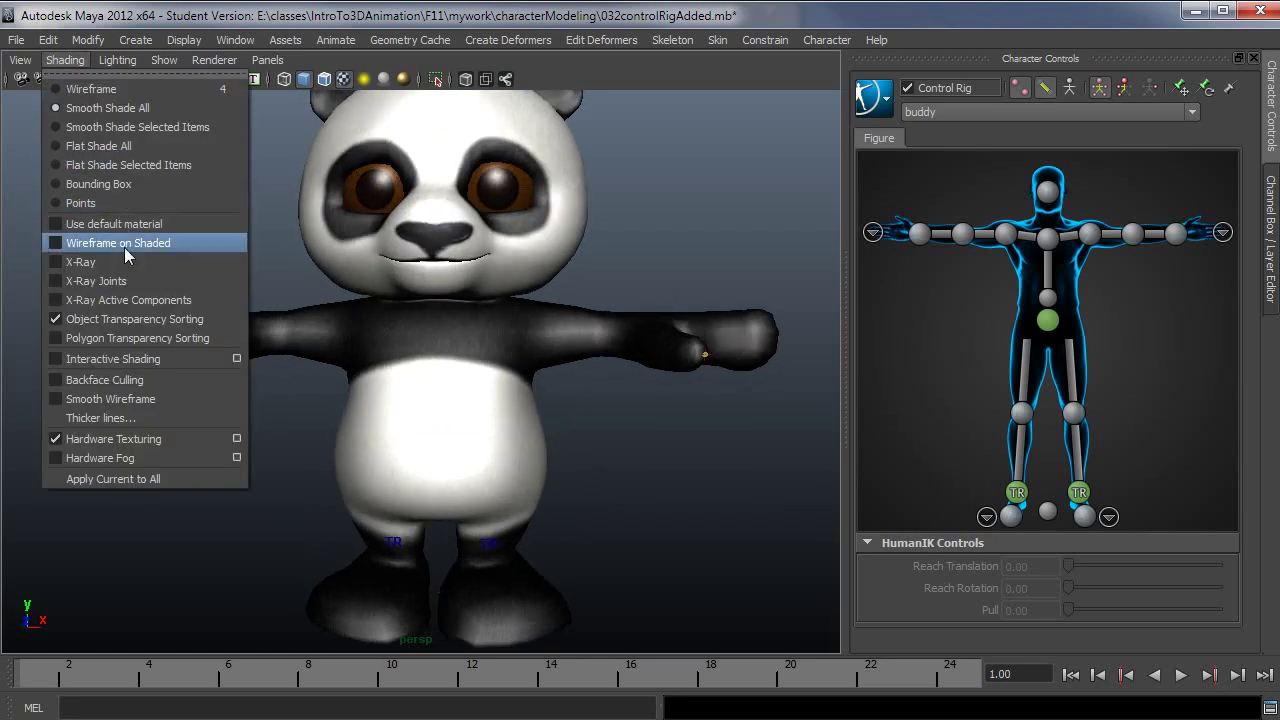
left_click(96, 281)
left_click_drag(584, 419, 572, 427, "alt")
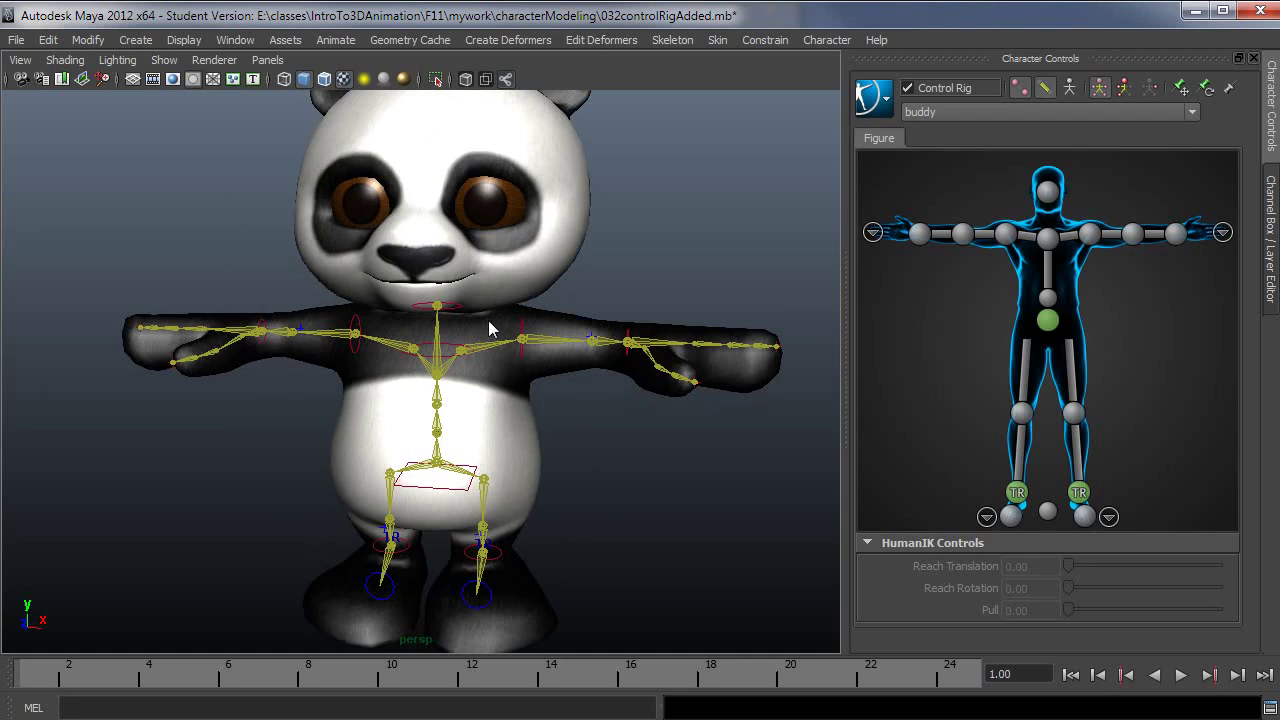
Select all IK effectors with Add To Selection > IK and slide their Radius up to 7.96499
left_click(886, 106)
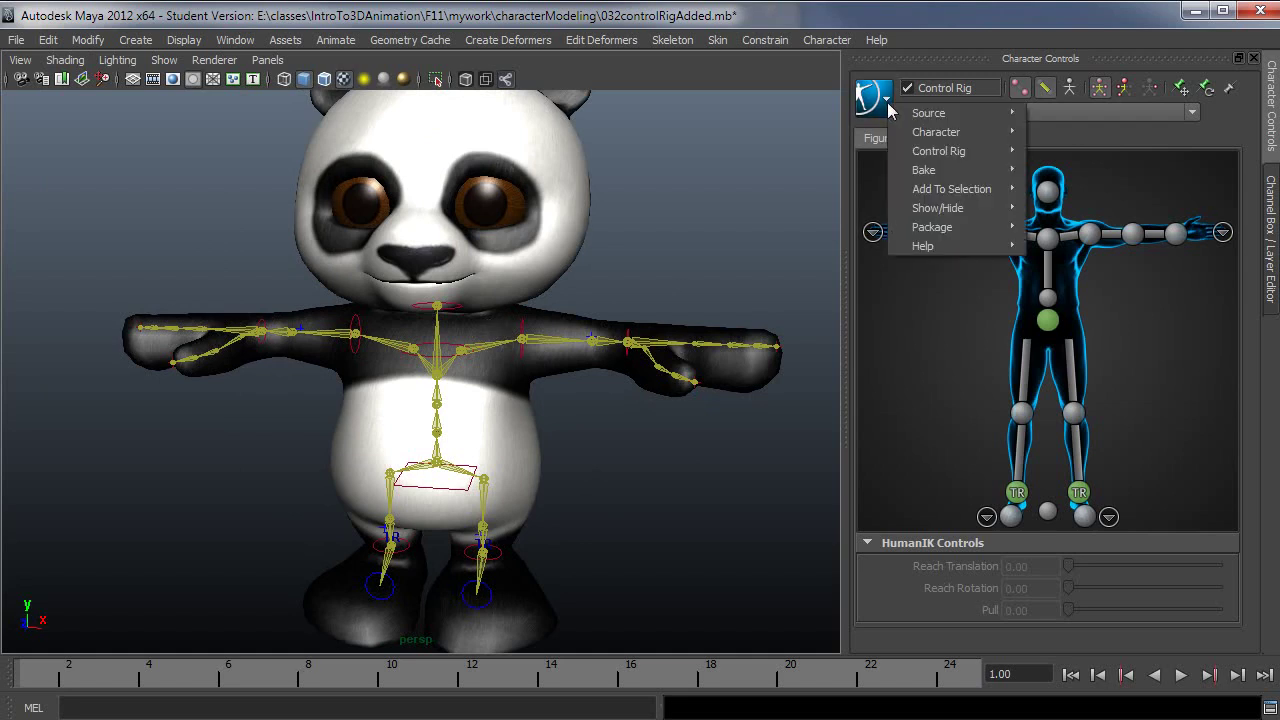
mouse_move(940, 193)
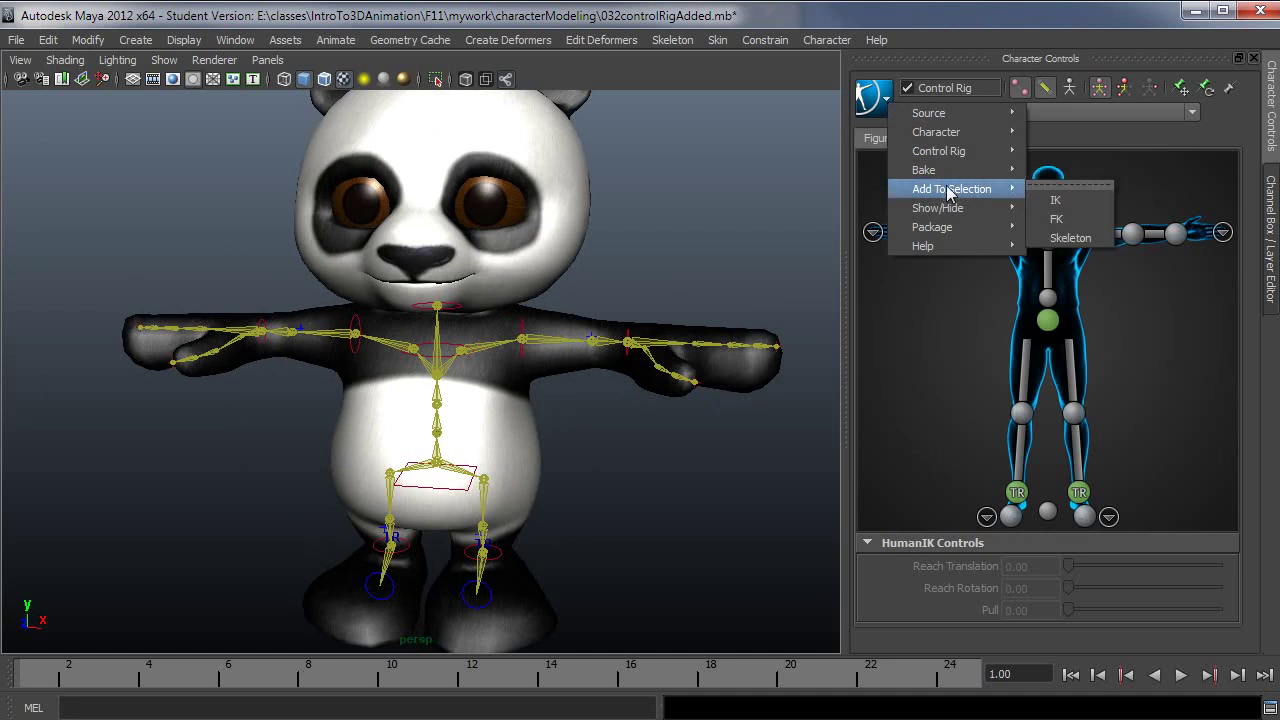
left_click(1055, 199)
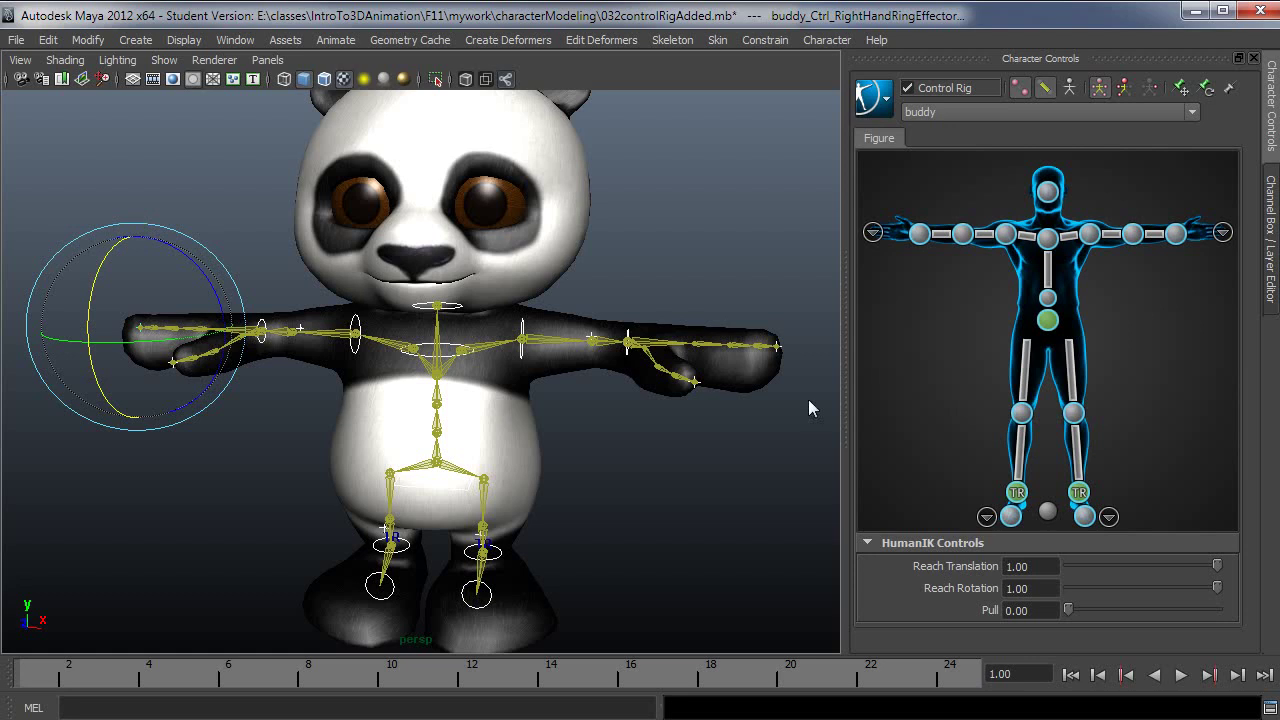
left_click(1270, 236)
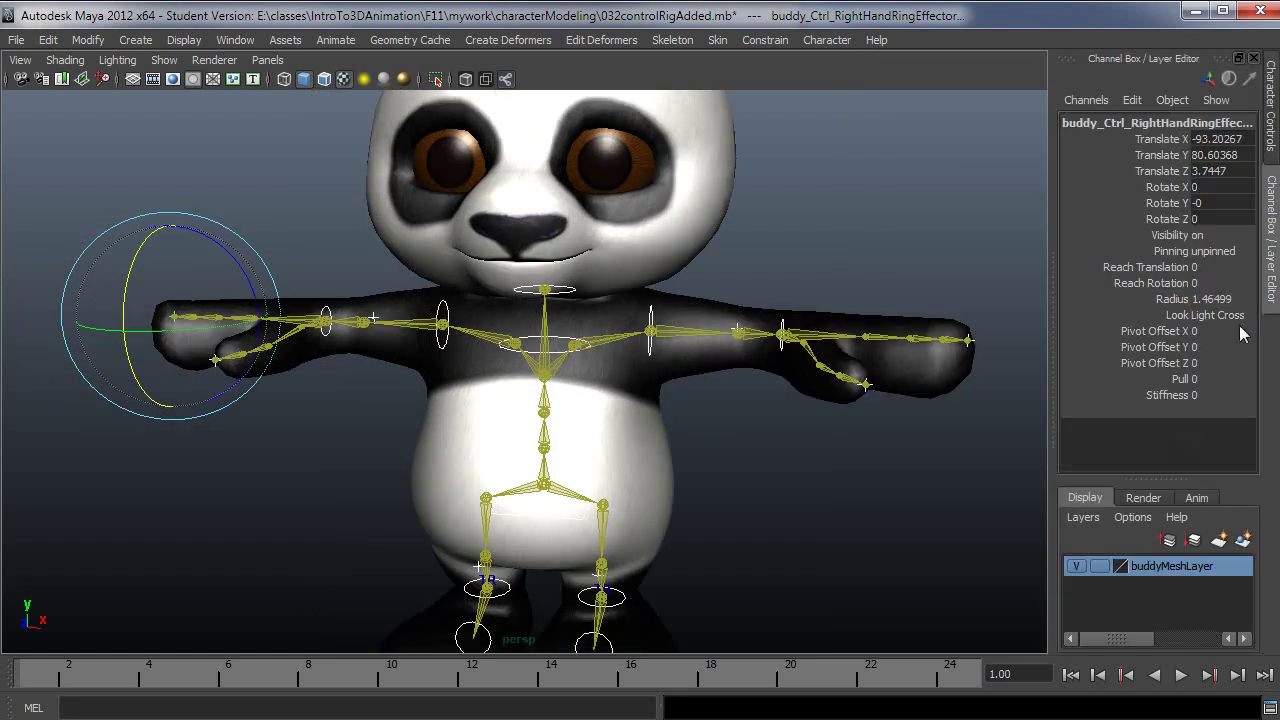
left_click(1139, 300)
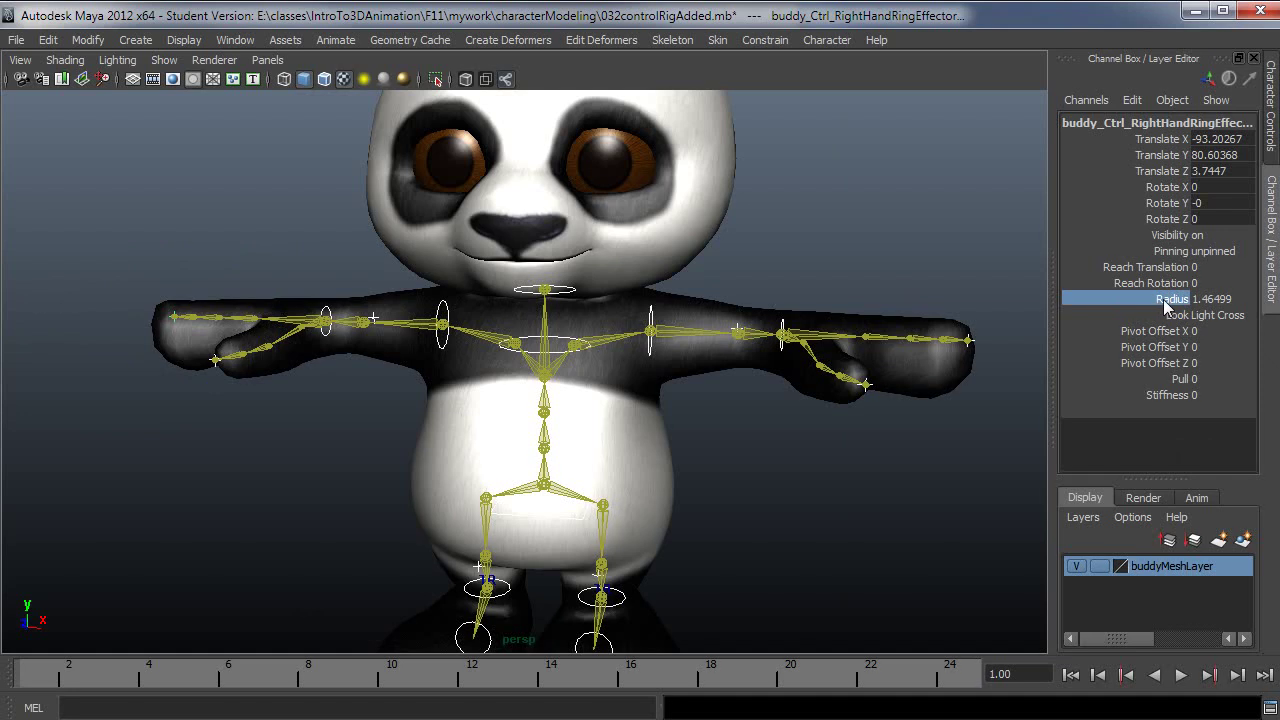
middle_click_drag(805, 276, 873, 286)
left_click_drag(833, 320, 1018, 377, "alt")
left_click(1273, 112)
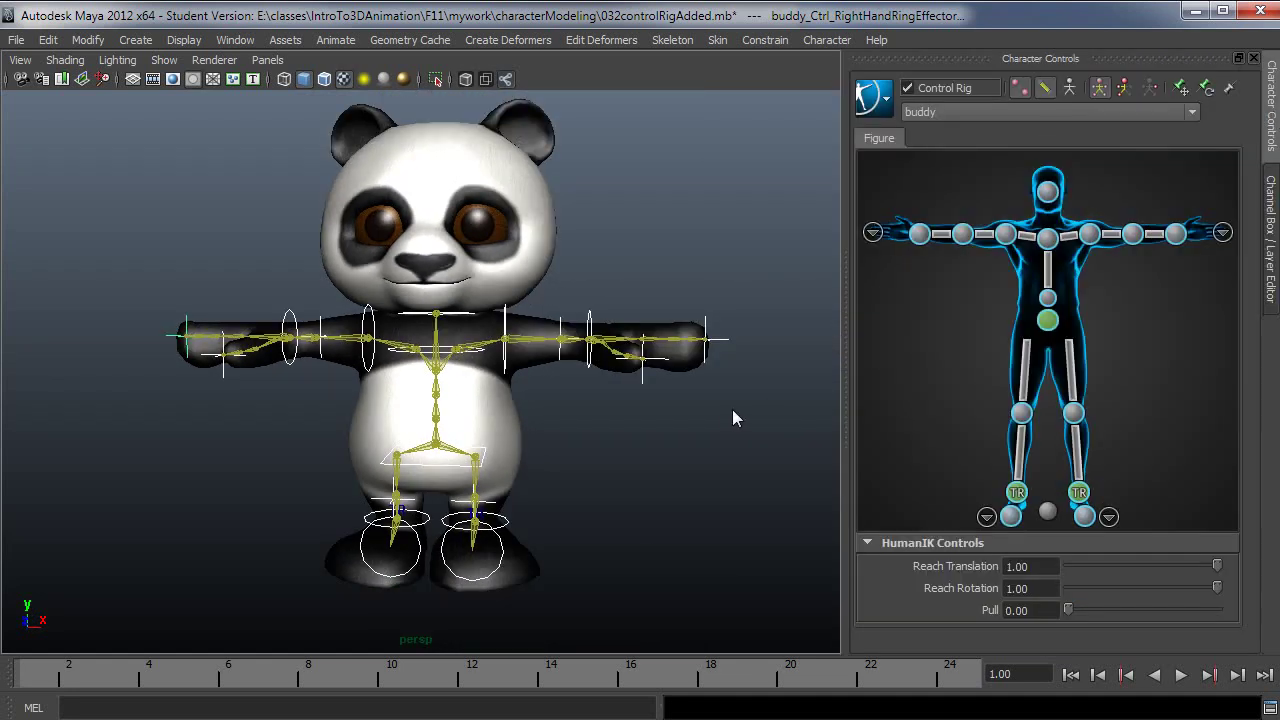
Move the left wrist effector down so the left arm bends
left_click(560, 457)
scroll(490, 478, "up", 3)
mouse_move(656, 463)
left_mouse_down("alt")
mouse_move(629, 414)
mouse_move(634, 457)
mouse_move(585, 507)
mouse_move(705, 298)
mouse_move(680, 351)
mouse_move(690, 380)
left_mouse_up("alt")
left_click(672, 268)
key("w")
left_click_drag(666, 334, 631, 403)
left_click(584, 414)
Drag the left ankle effector back and up so the left leg bends
left_click_drag(575, 345, 601, 365, "alt")
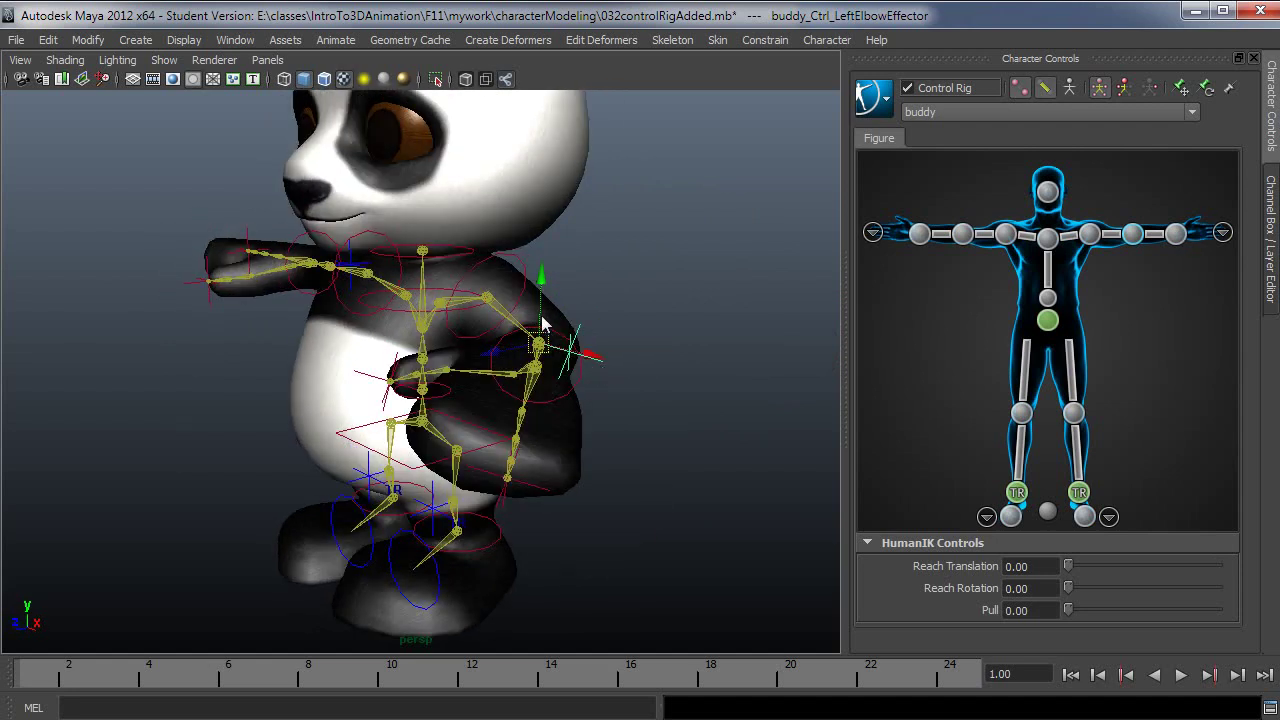
left_click_drag(543, 320, 718, 410, "alt")
middle_click_drag(665, 472, 548, 392, "alt")
right_click_drag(548, 392, 680, 465, "alt")
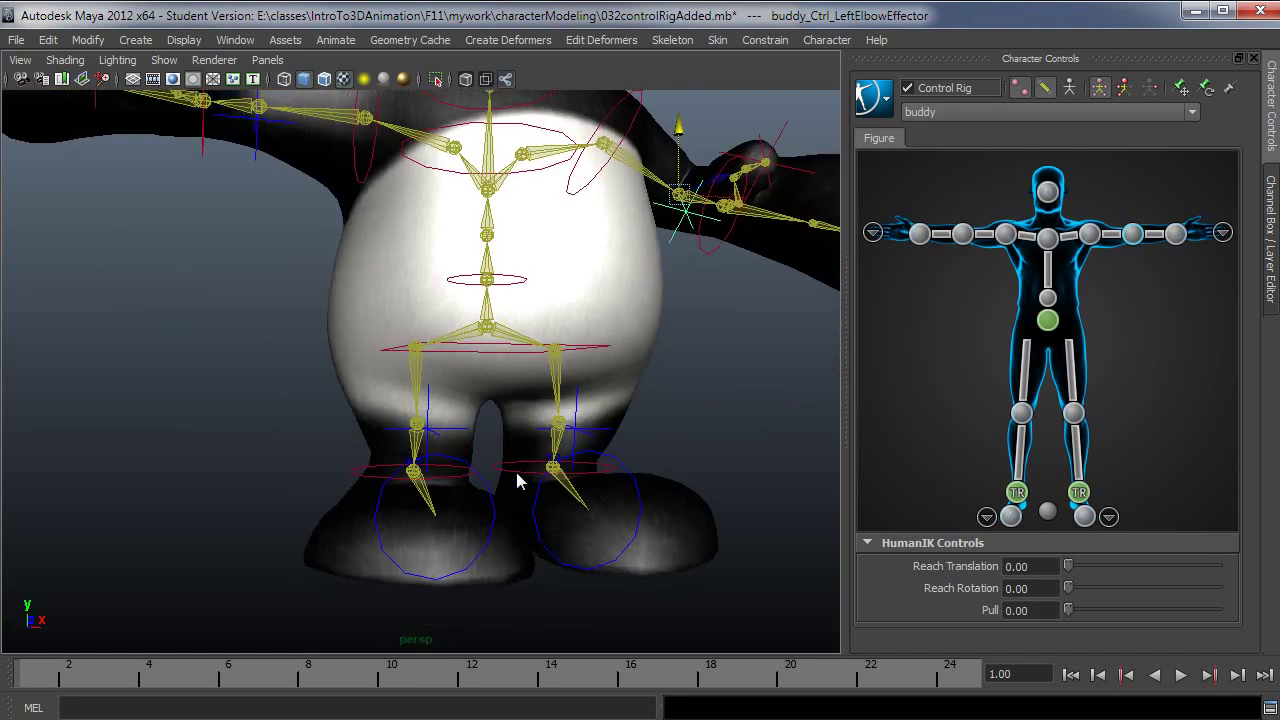
left_click(548, 467)
left_click_drag(557, 428, 675, 430)
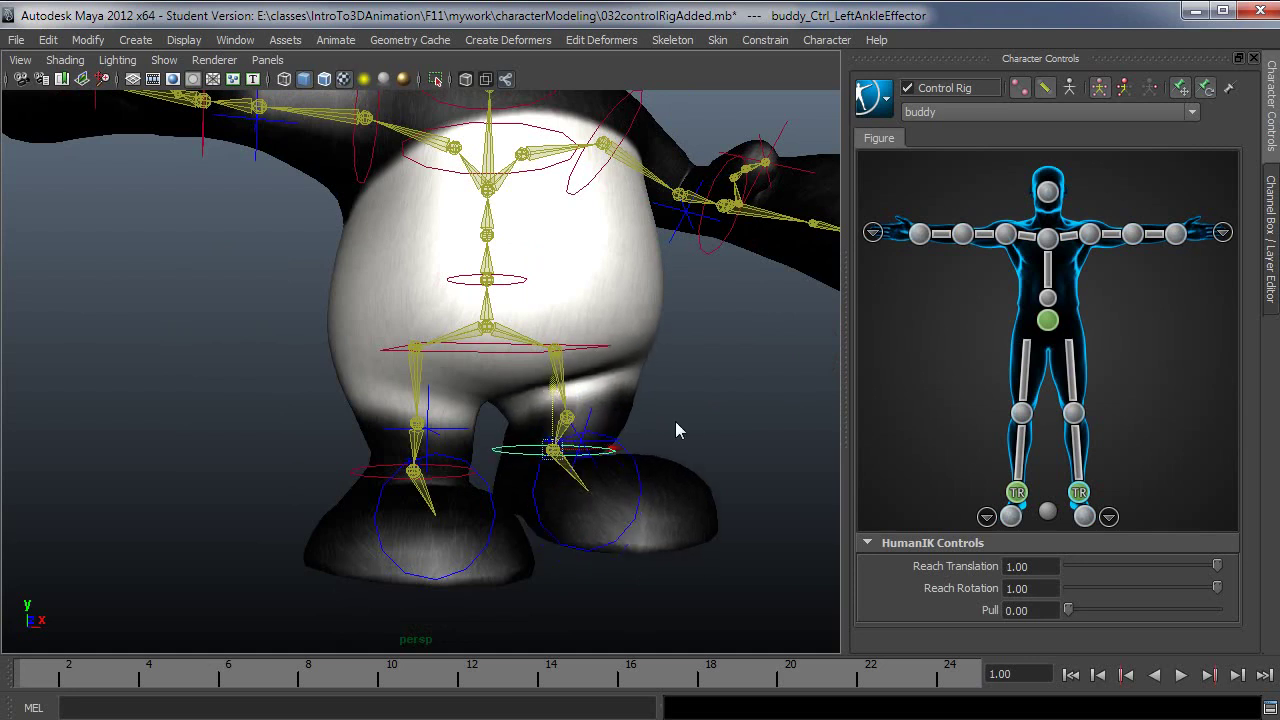
left_click(575, 425)
left_click_drag(586, 443, 640, 460, "alt")
right_click_drag(640, 452, 624, 444, "alt")
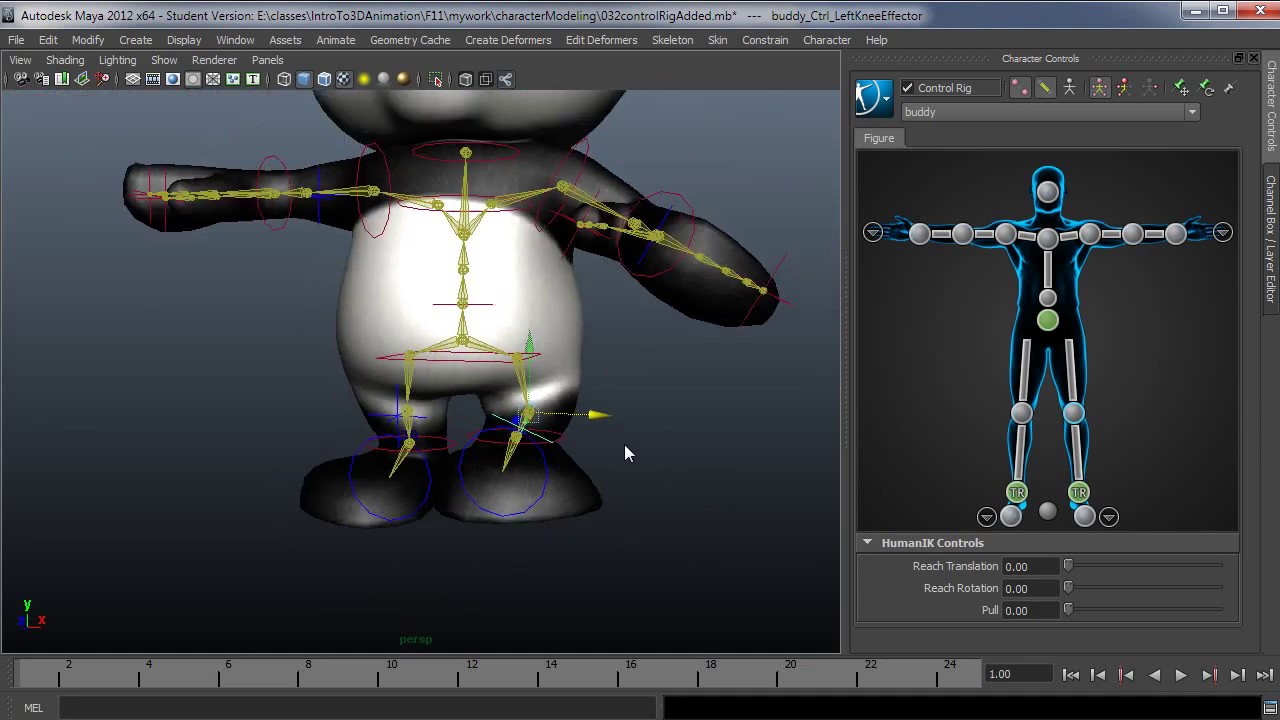
left_click_drag(624, 444, 642, 452, "alt")
left_click_drag(261, 323, 451, 434, "alt")
right_click_drag(451, 434, 434, 349, "alt")
Drag the RightHandRingEffector down-right so the right arm and hand bend
left_click(264, 278)
left_click_drag(434, 349, 414, 380, "alt")
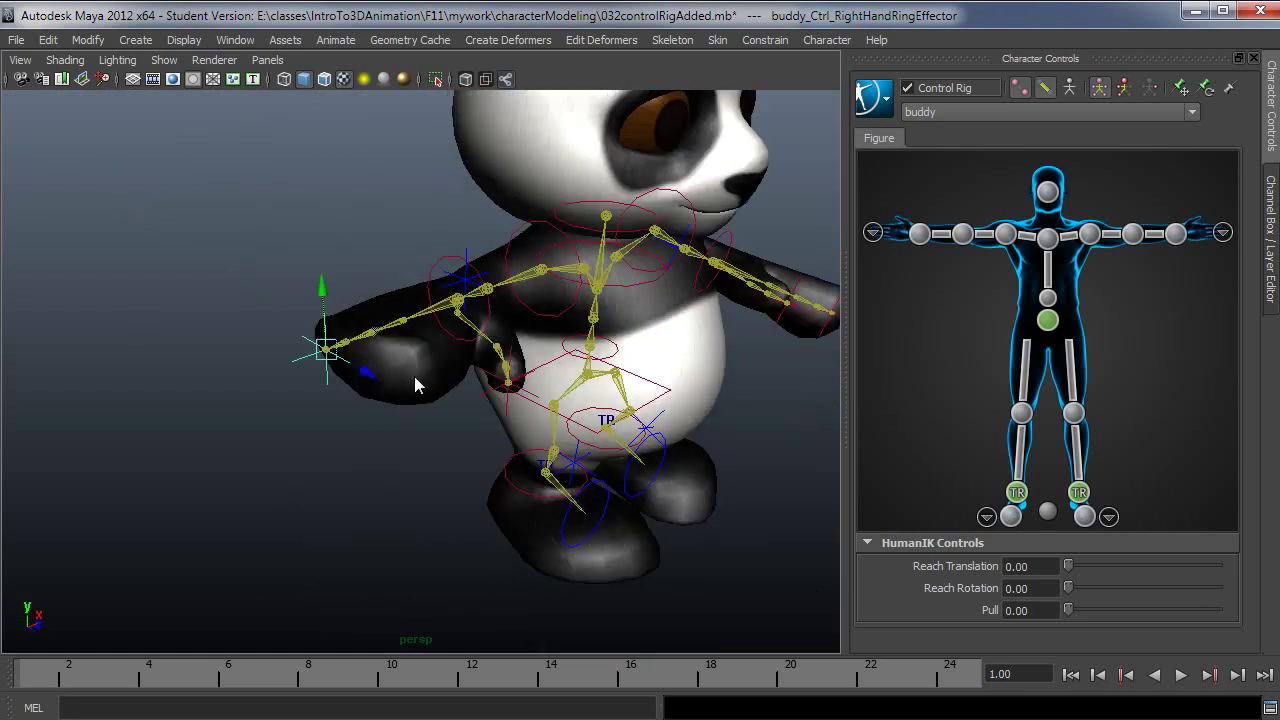
right_click_drag(414, 380, 329, 403, "alt")
left_click_drag(329, 403, 635, 645, "alt")
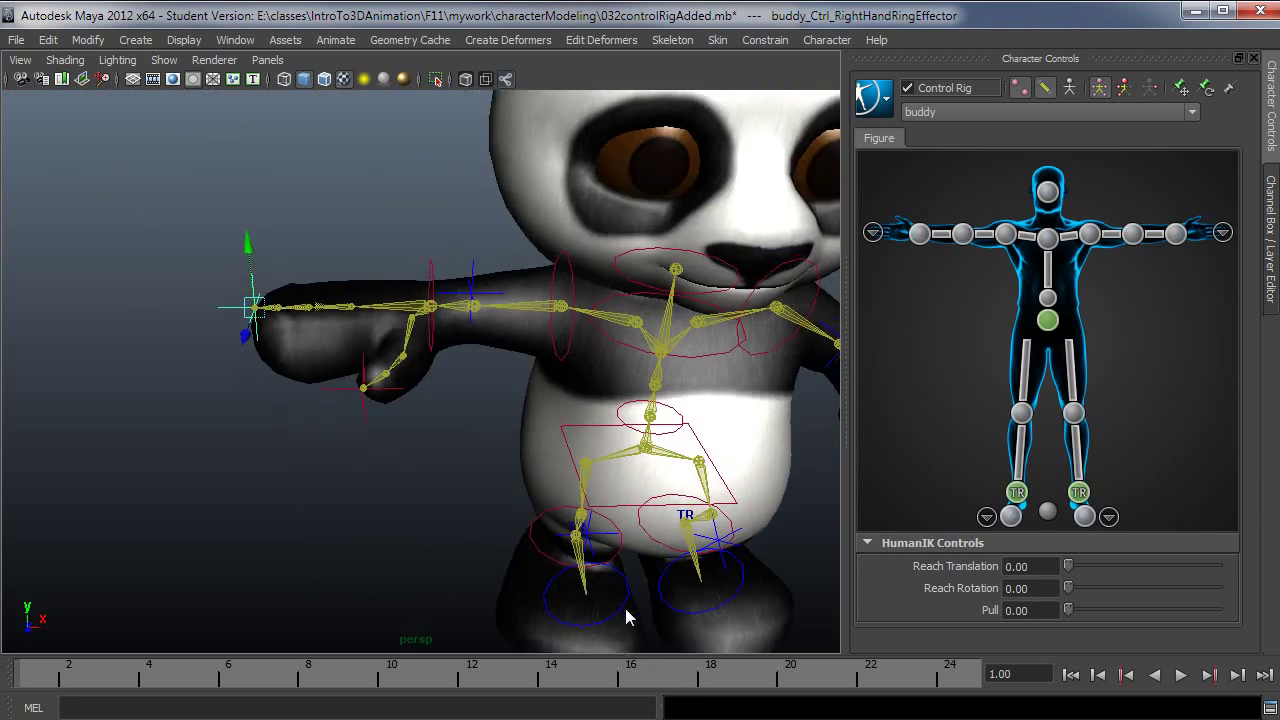
left_click_drag(357, 511, 333, 436, "alt")
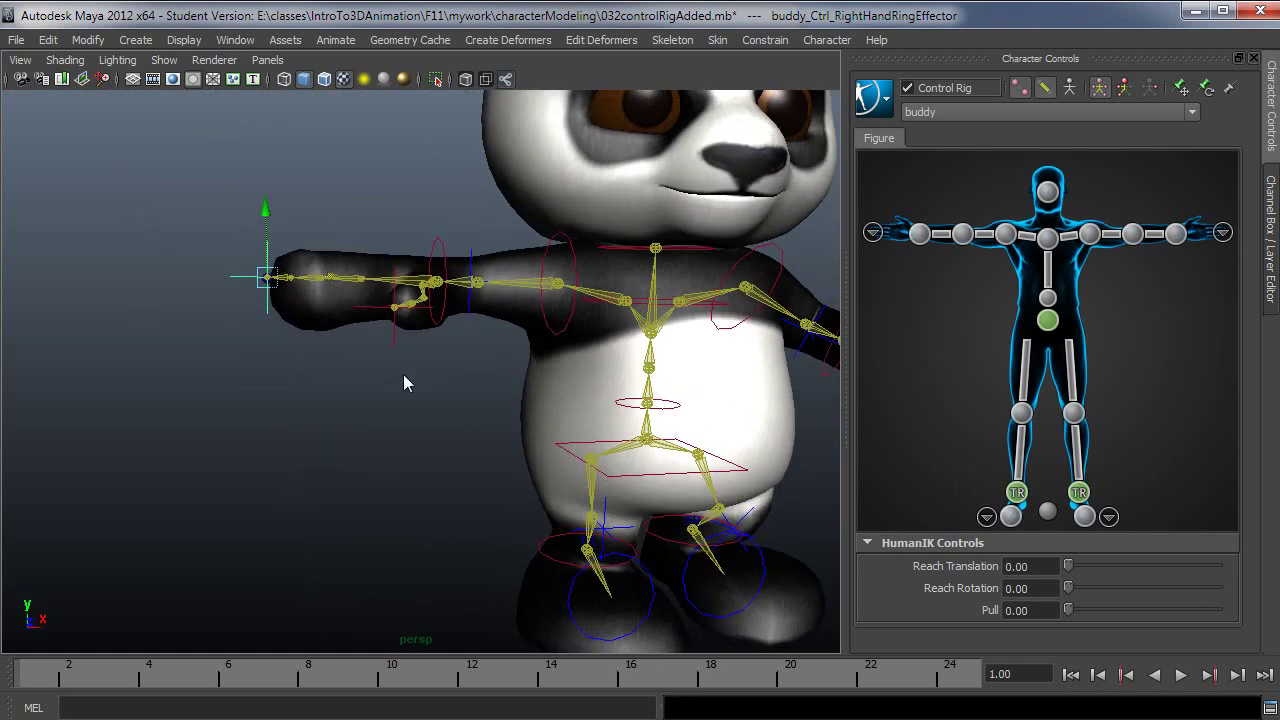
left_click_drag(404, 381, 289, 323, "alt")
left_click_drag(334, 377, 331, 392, "alt")
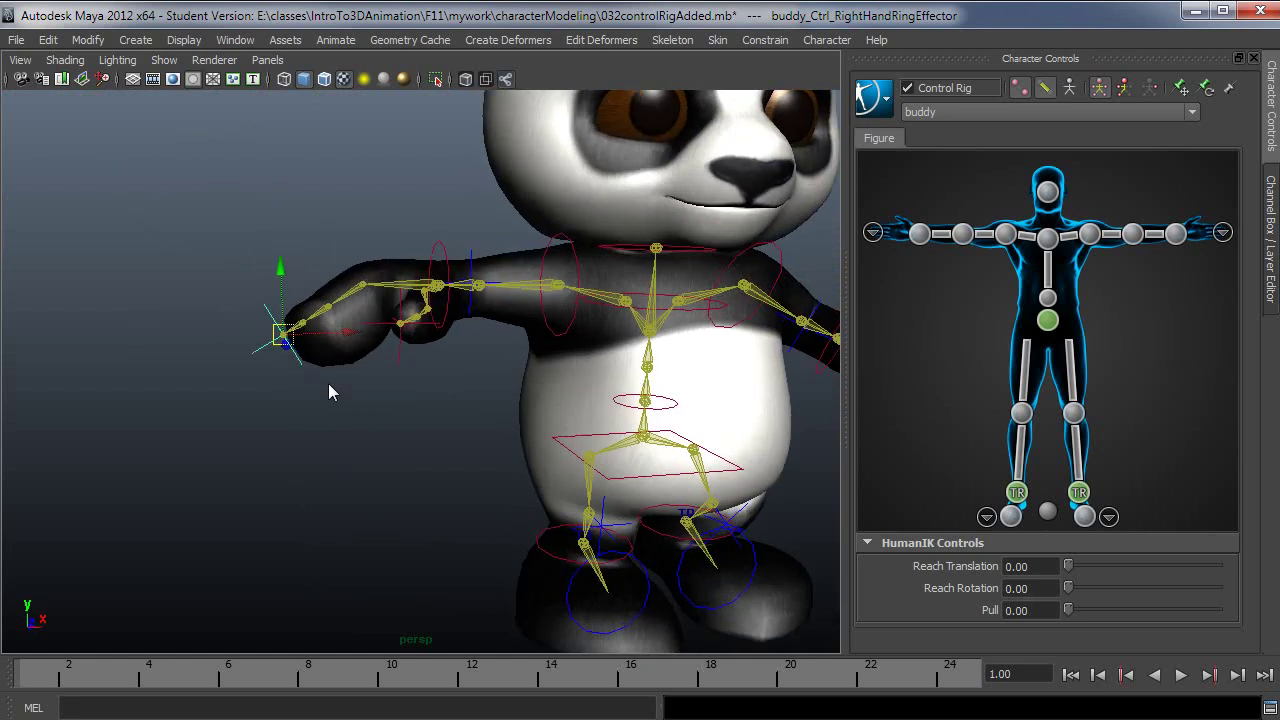
key("e")
left_click_drag(326, 341, 357, 449, "alt")
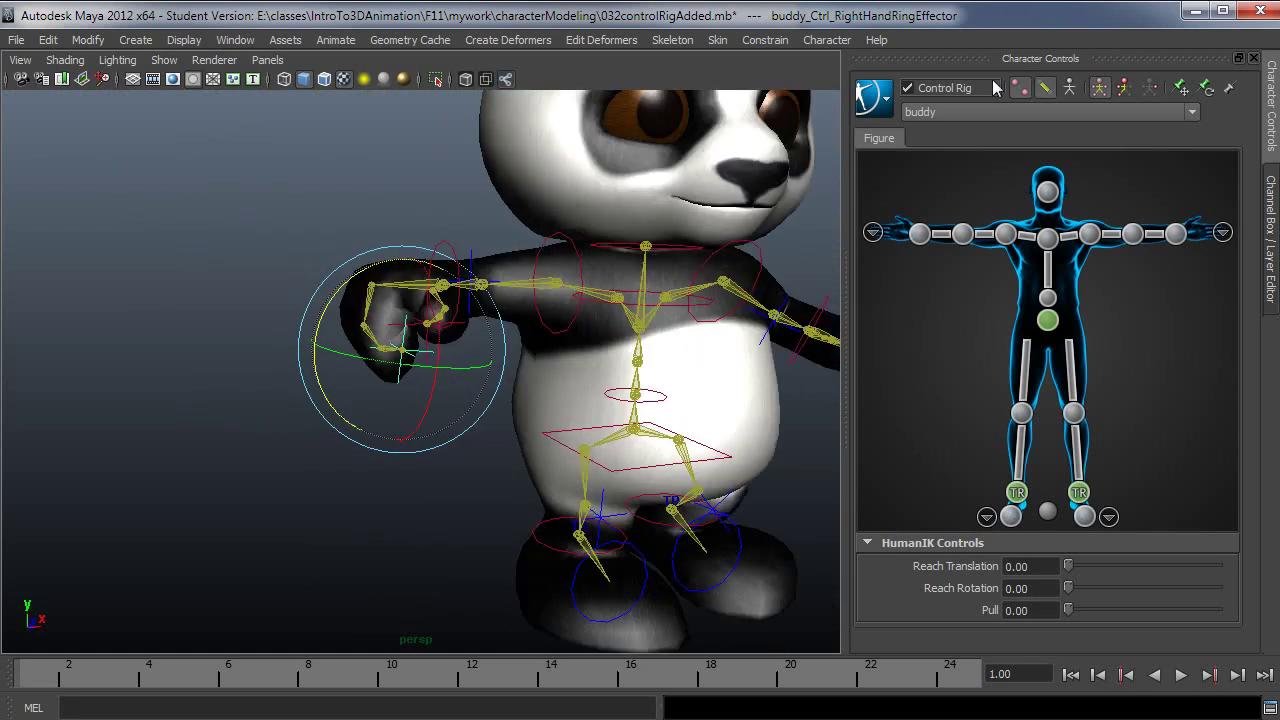
left_click(872, 96)
mouse_move(940, 185)
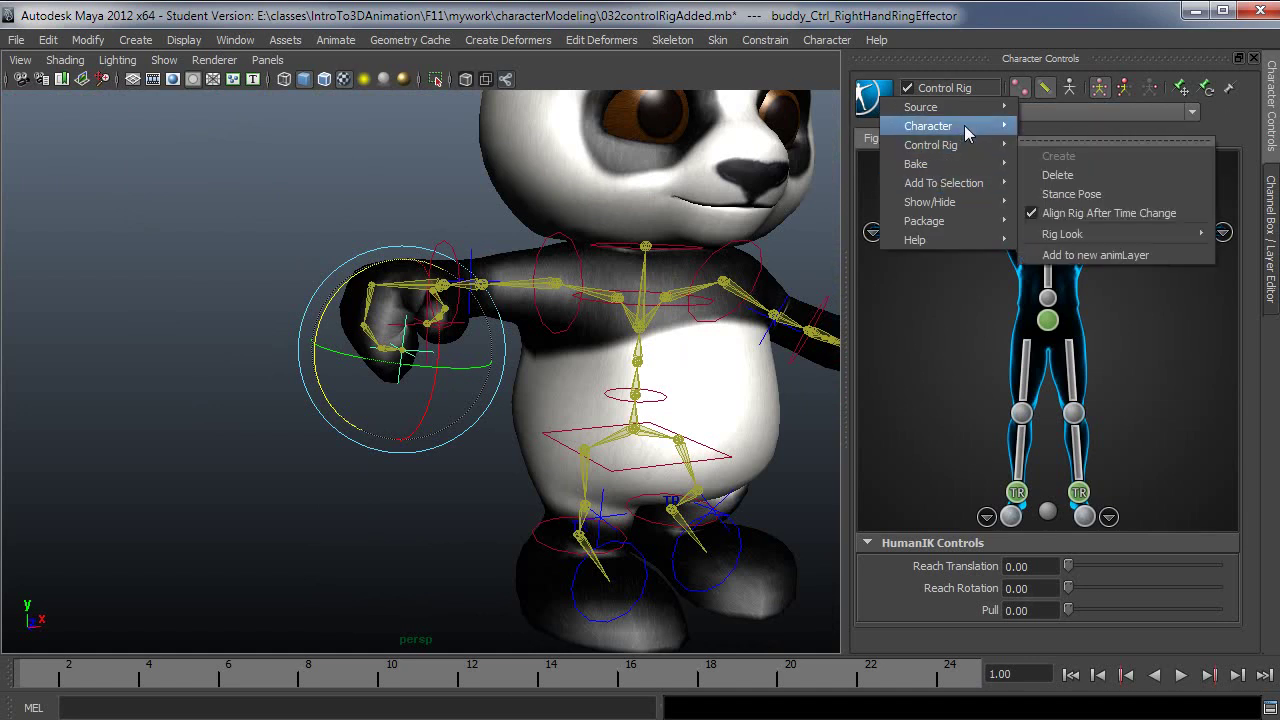
Return the rig to Stance Pose and rotate the hand upward
mouse_move(960, 145)
left_click(1070, 194)
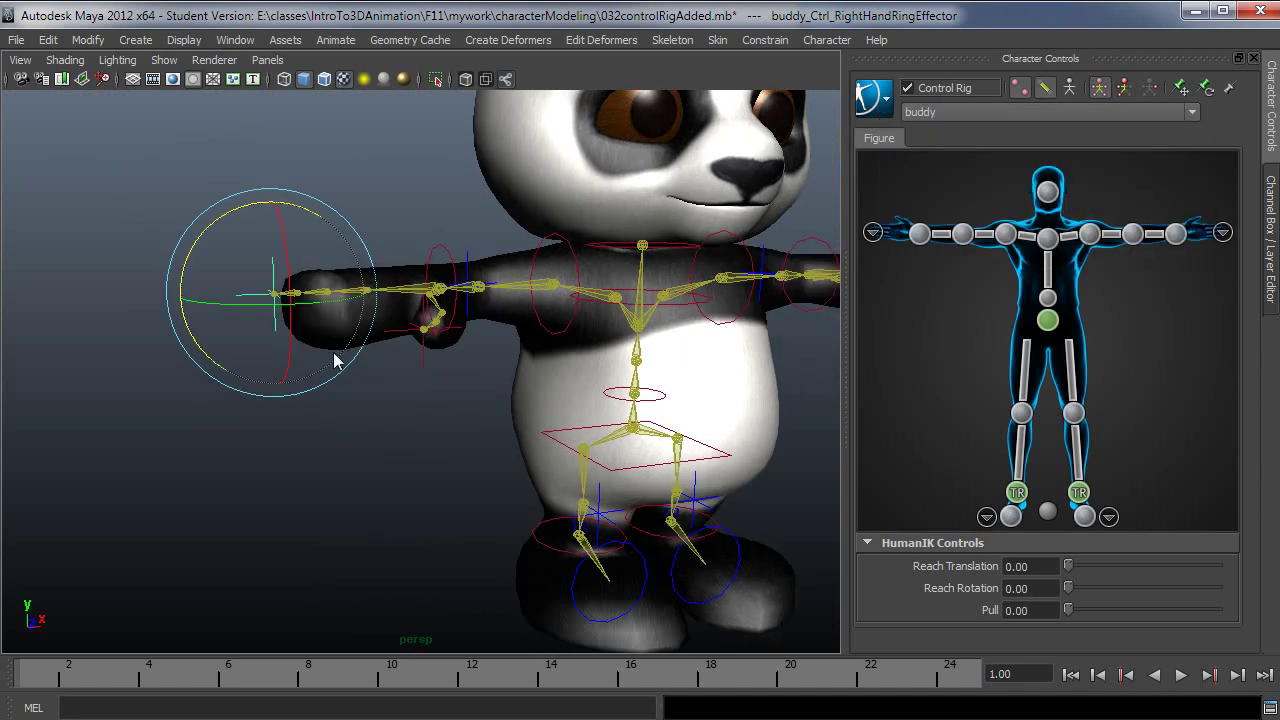
left_click_drag(305, 200, 298, 436)
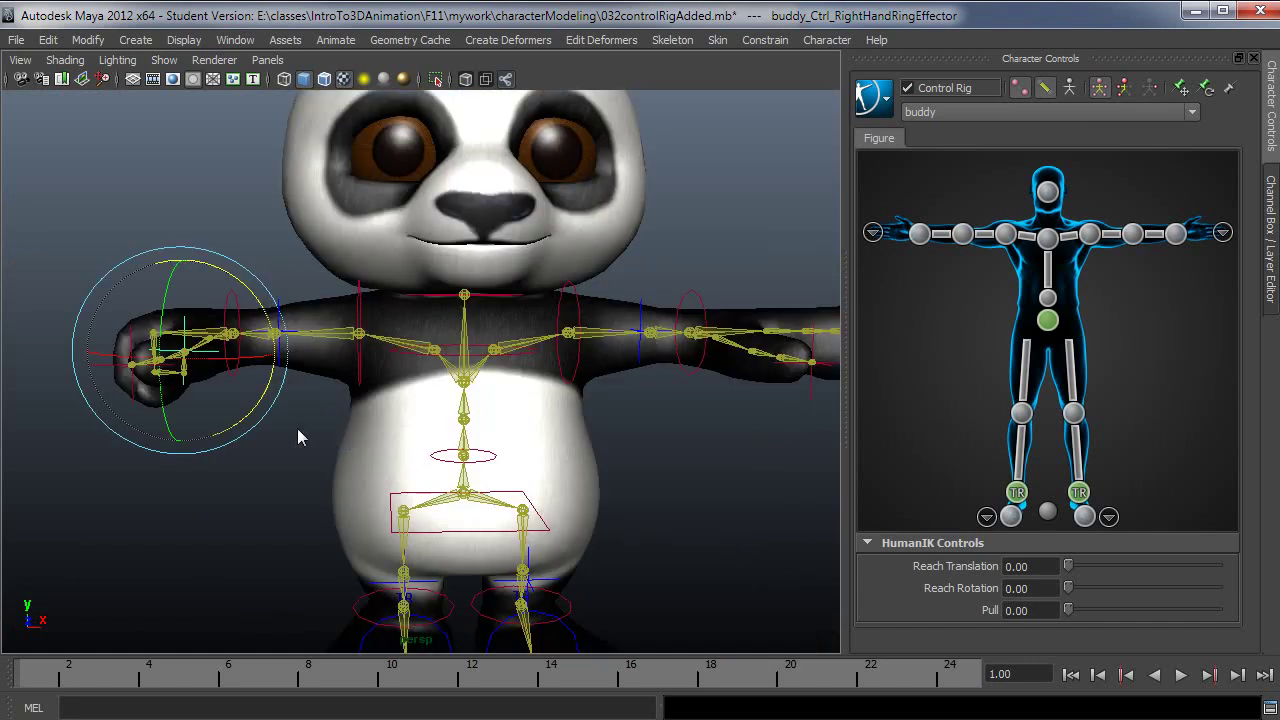
middle_click_drag(540, 410, 218, 359, "alt")
right_click_drag(218, 359, 539, 313, "alt")
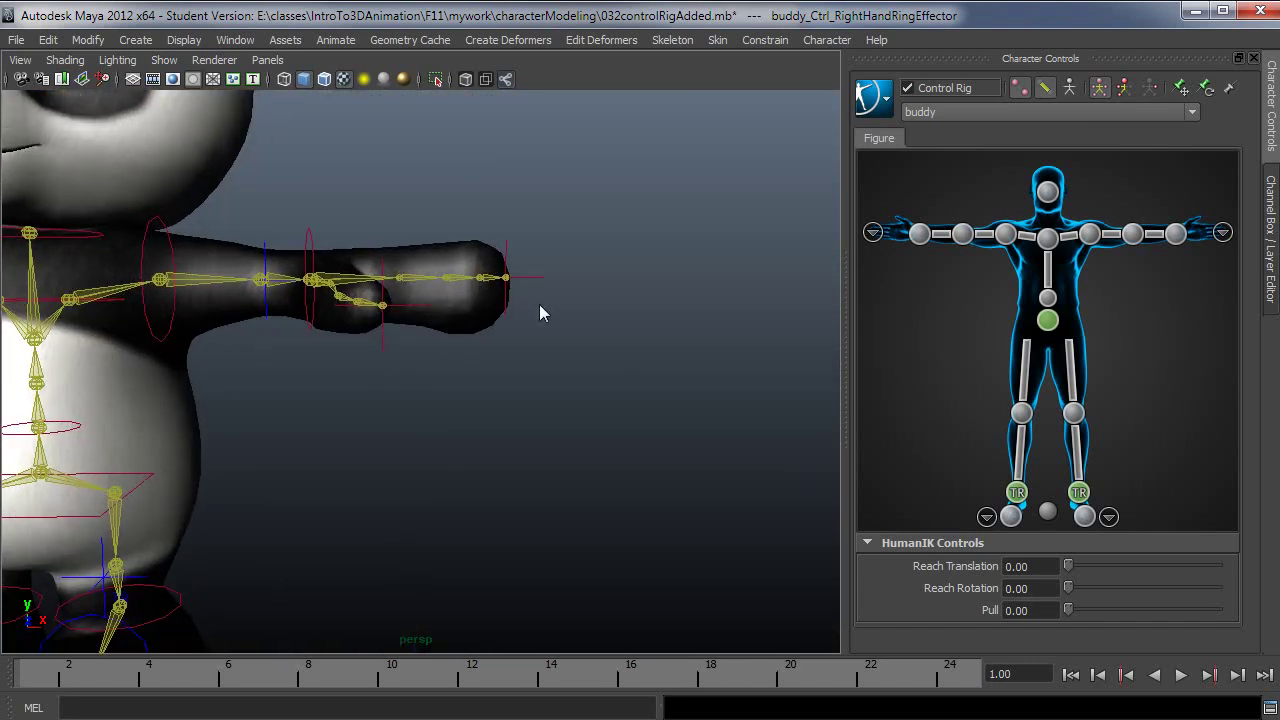
Rotate the left hand effector downward so the fist turns and the fingers curl
left_click(505, 265)
left_click_drag(545, 285, 660, 322, "alt")
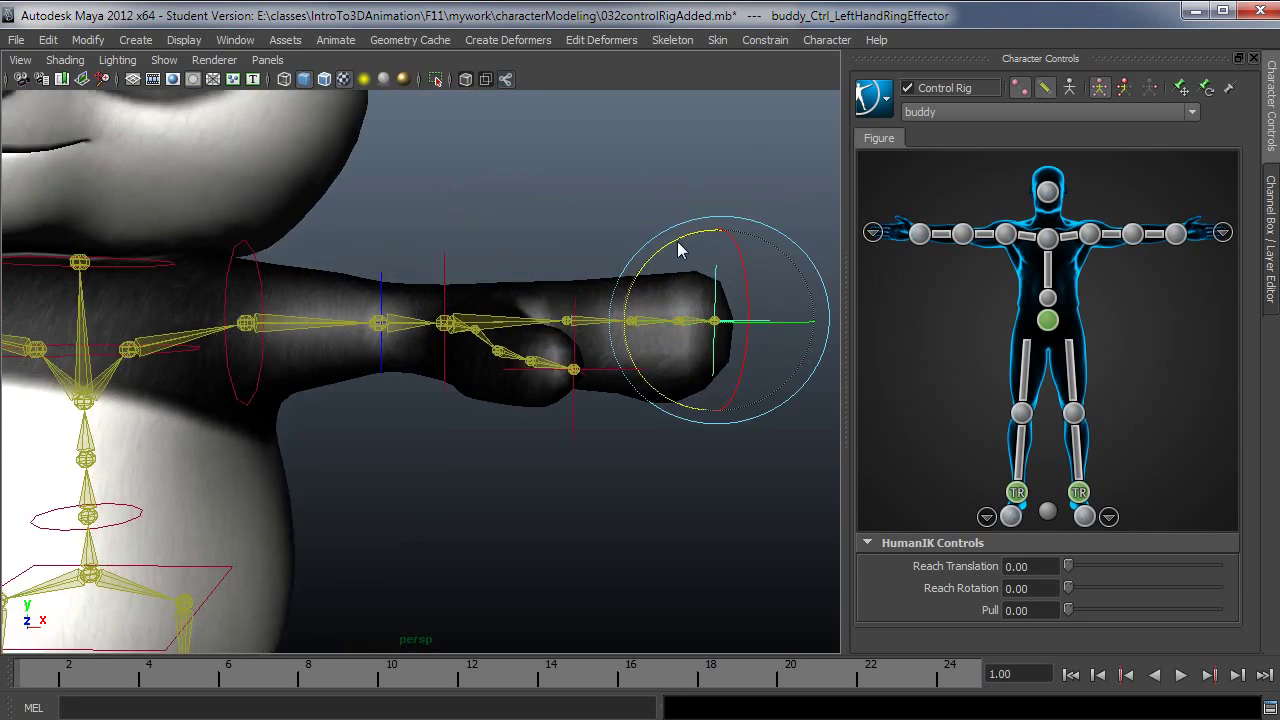
left_click_drag(677, 241, 673, 272)
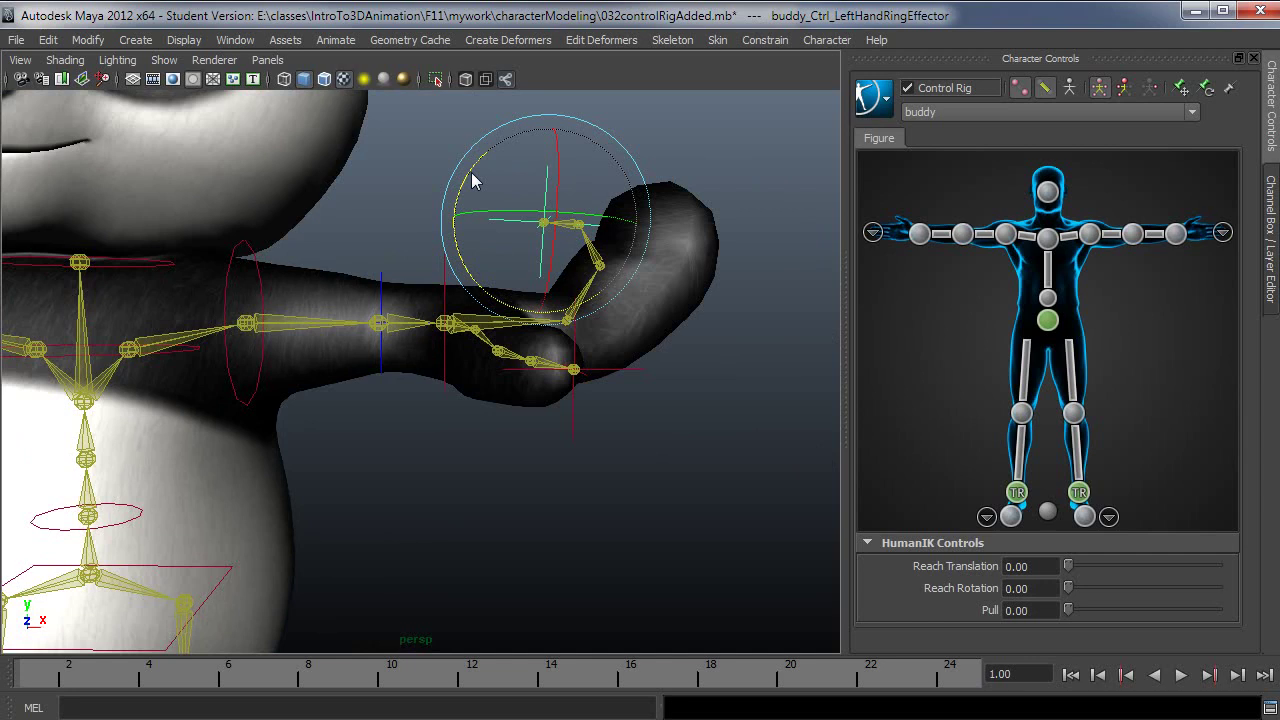
key("ctrl+z")
left_click_drag(668, 251, 686, 287)
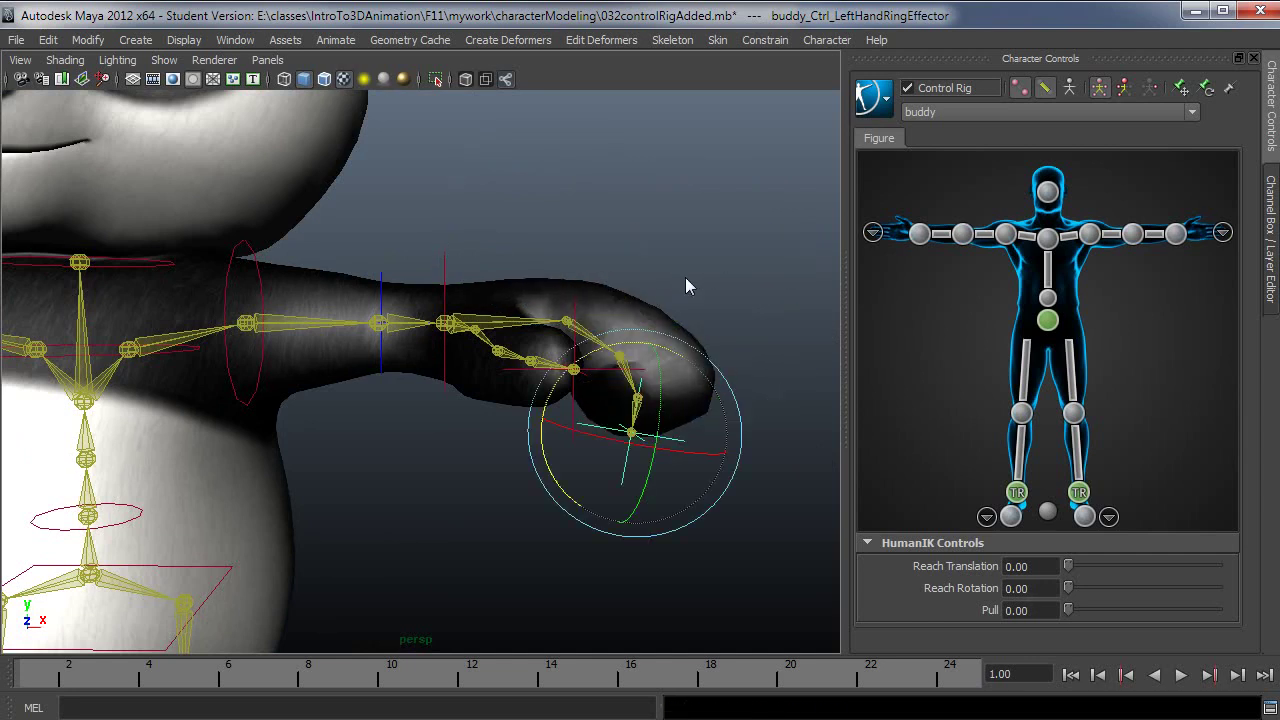
left_click_drag(629, 354, 812, 520)
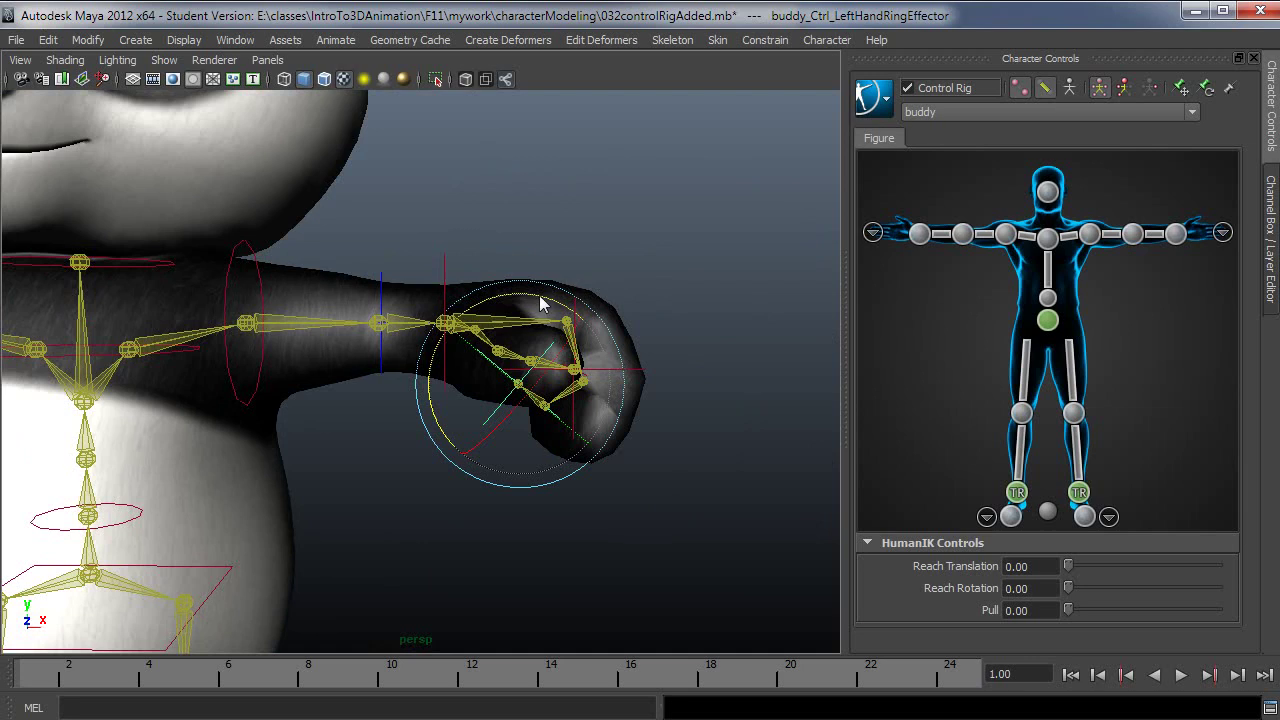
left_click_drag(539, 295, 644, 391)
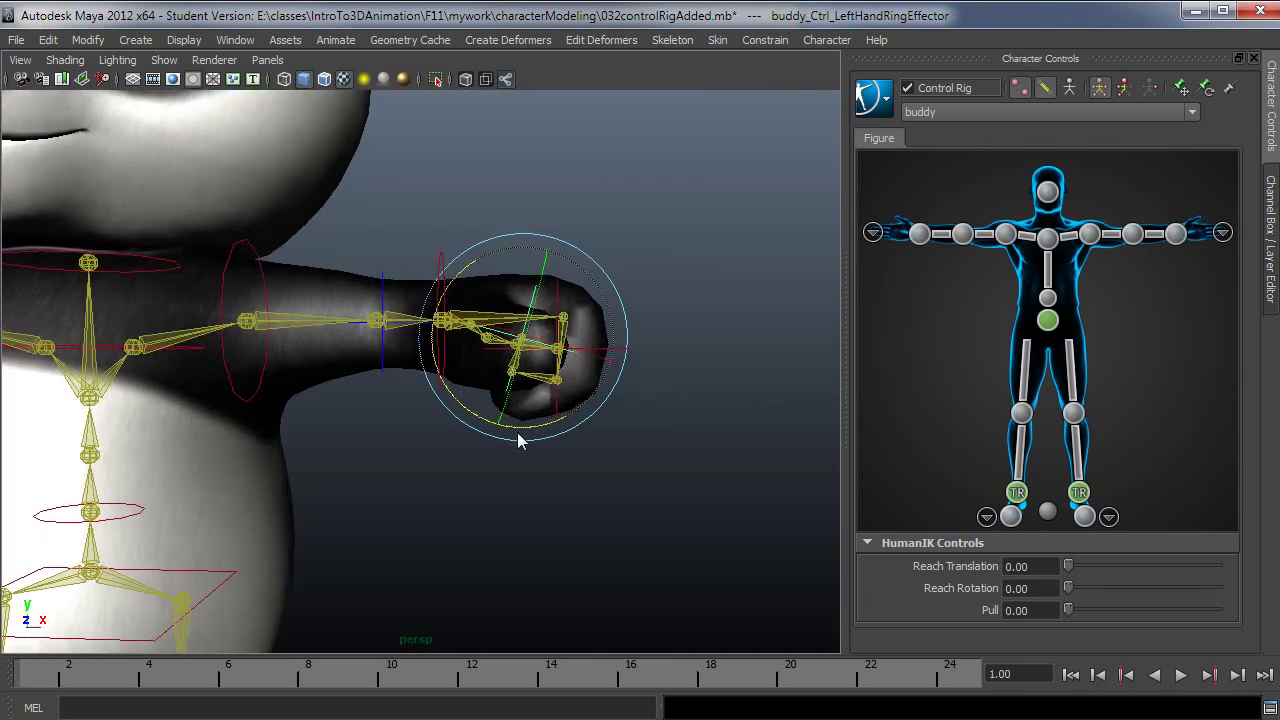
left_click_drag(525, 433, 572, 322)
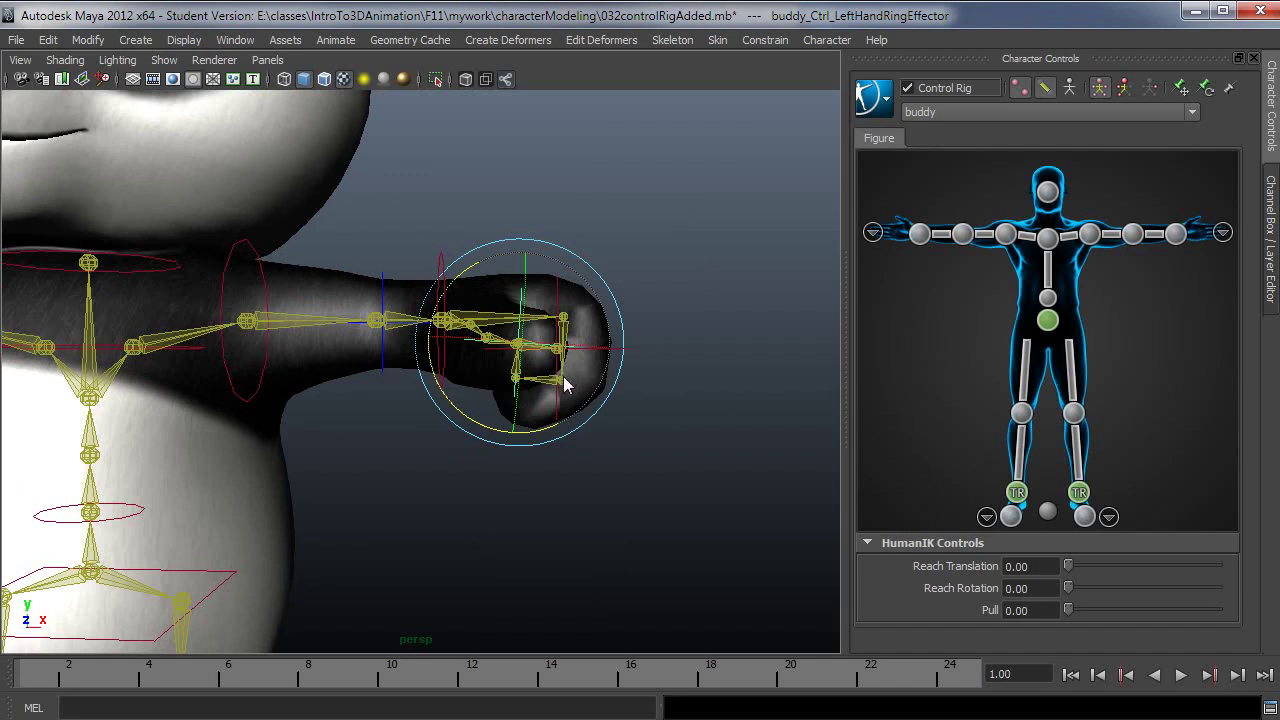
Zoom out and frame the whole panda in the perspective view
scroll(769, 384, "down", 5)
left_click_drag(698, 388, 651, 311, "alt")
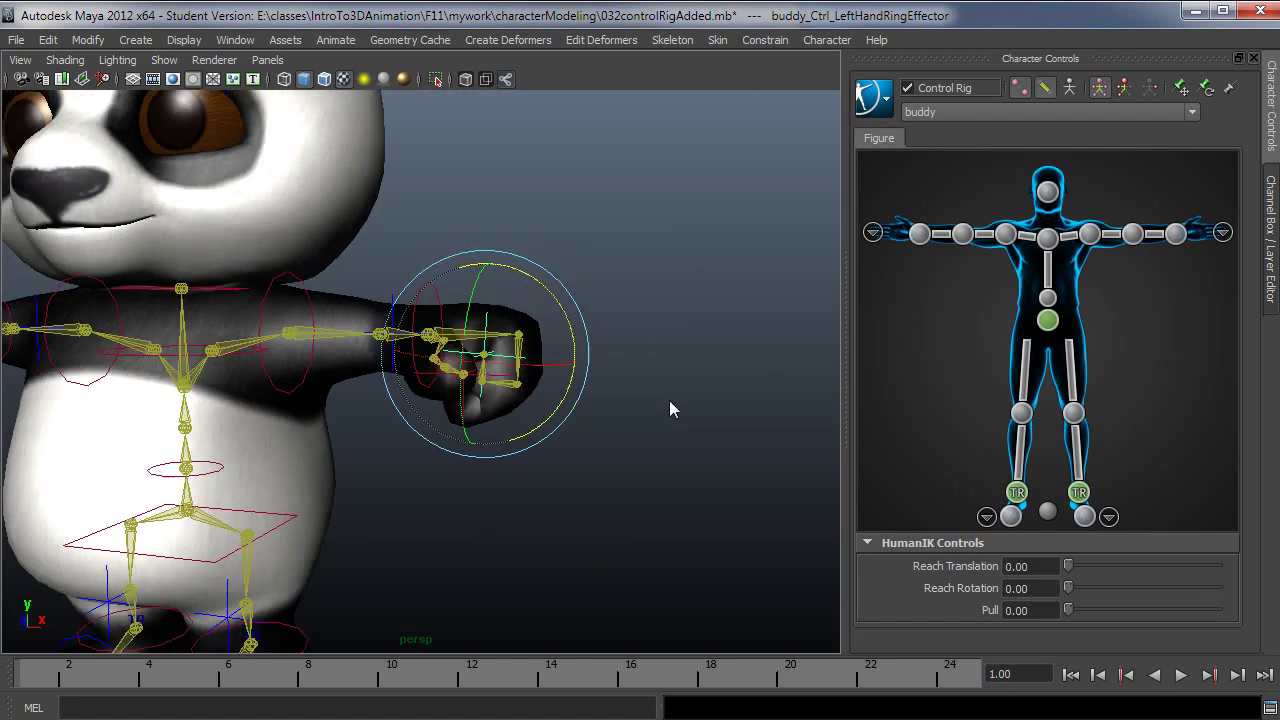
key("a")
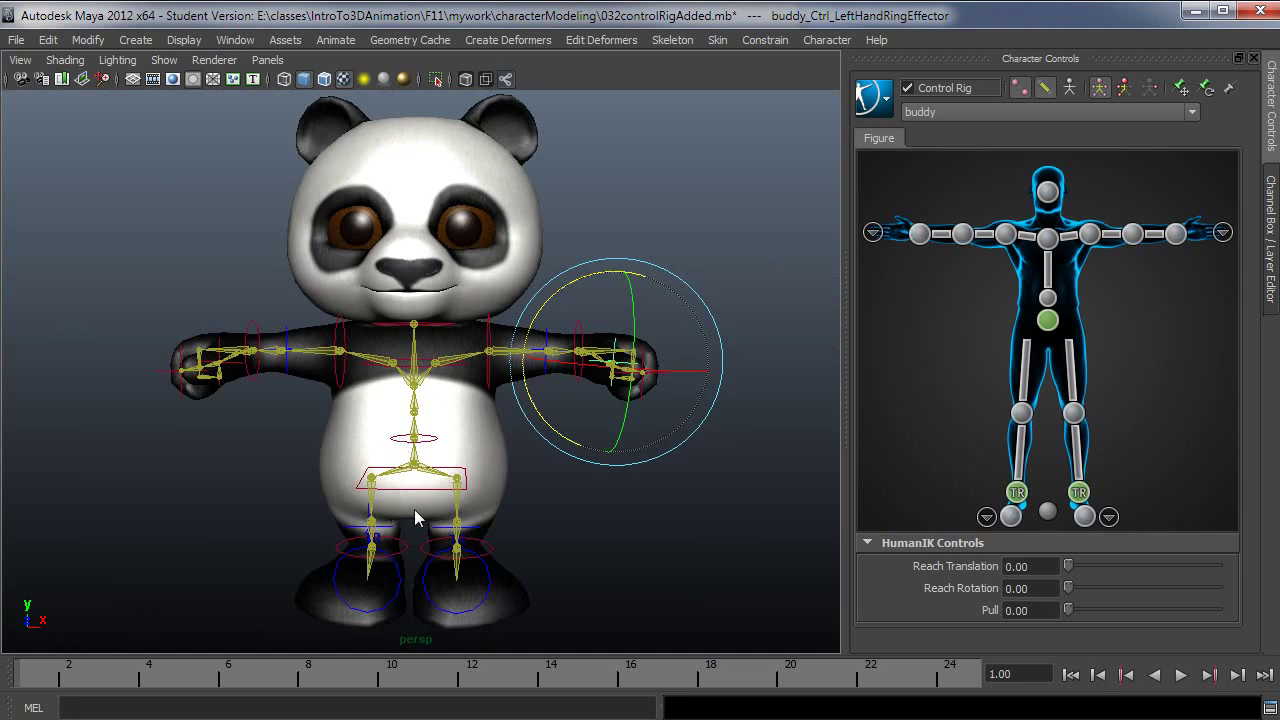
left_click_drag(536, 504, 523, 504, "alt")
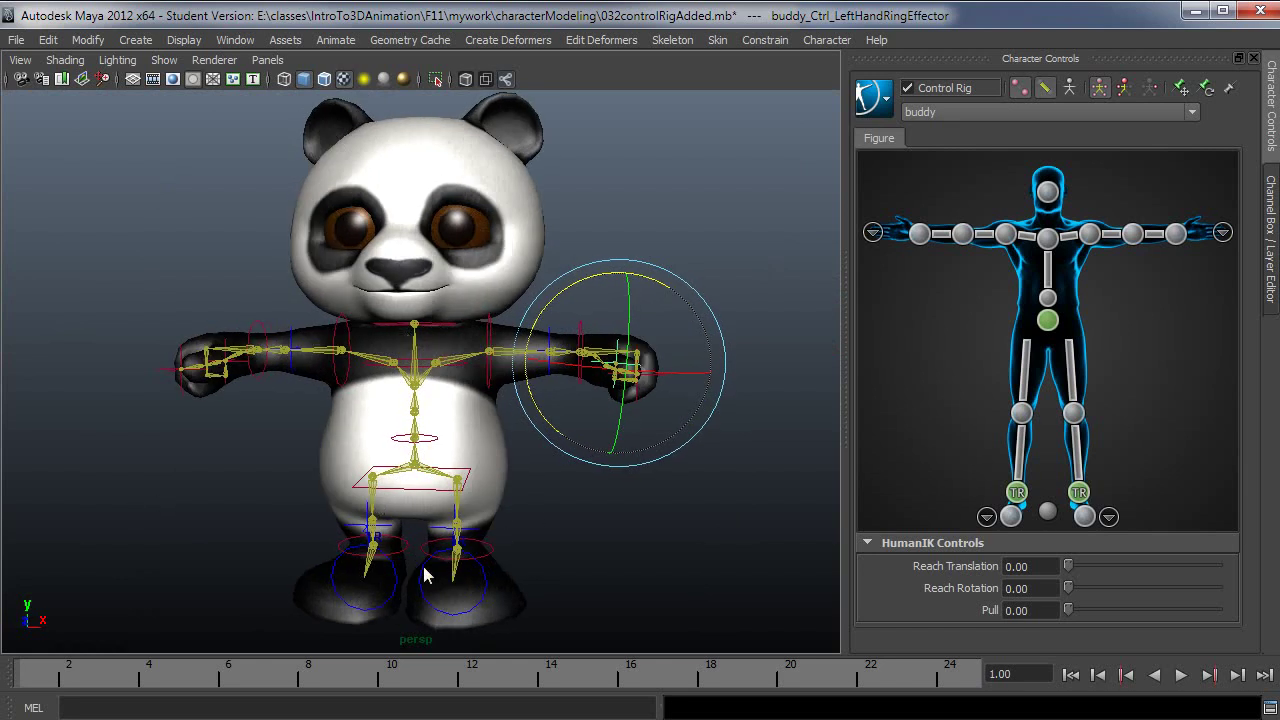
Snap the rig back to its Stance Pose via HumanIK > Control Rig
left_click(872, 96)
mouse_move(908, 132)
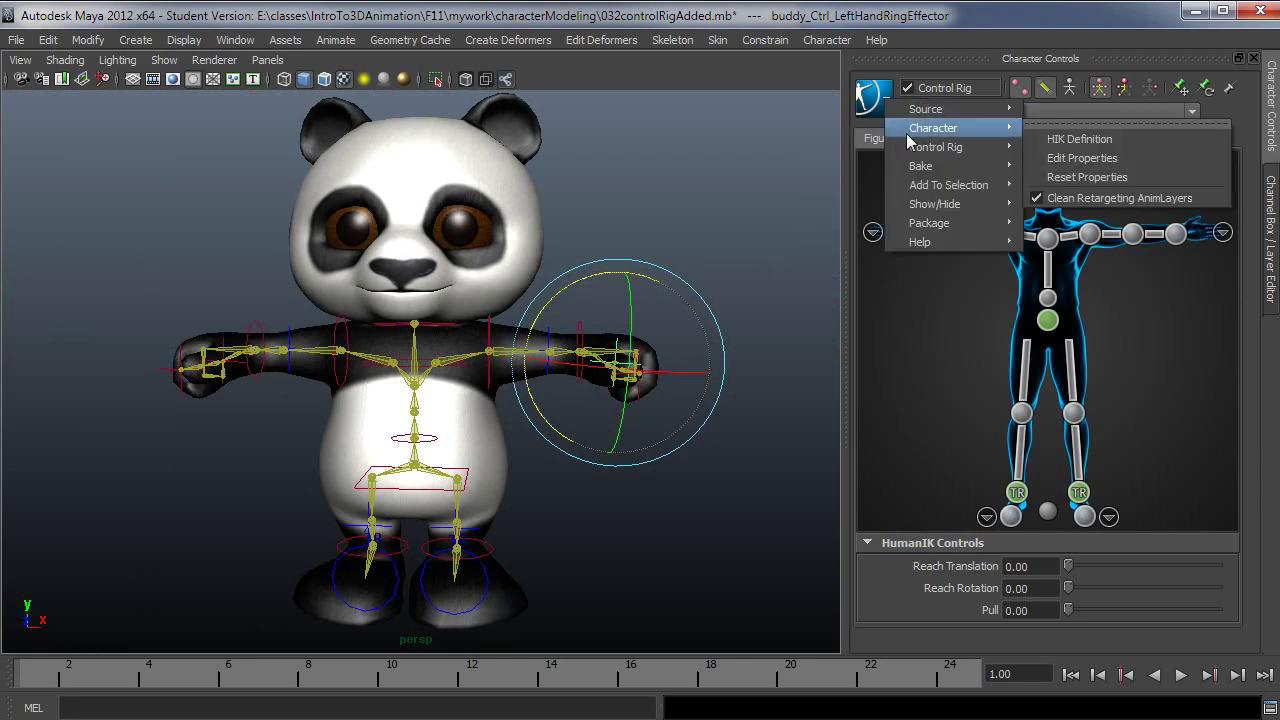
left_click(1092, 194)
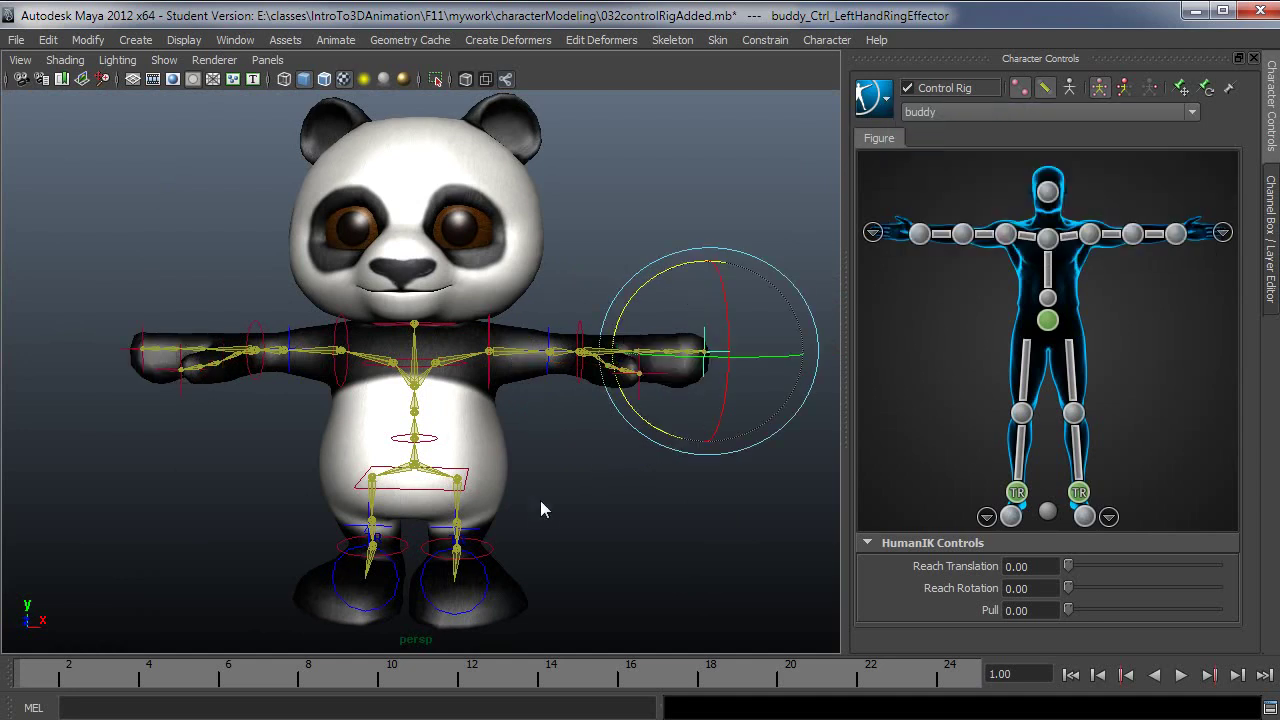
left_click(586, 501)
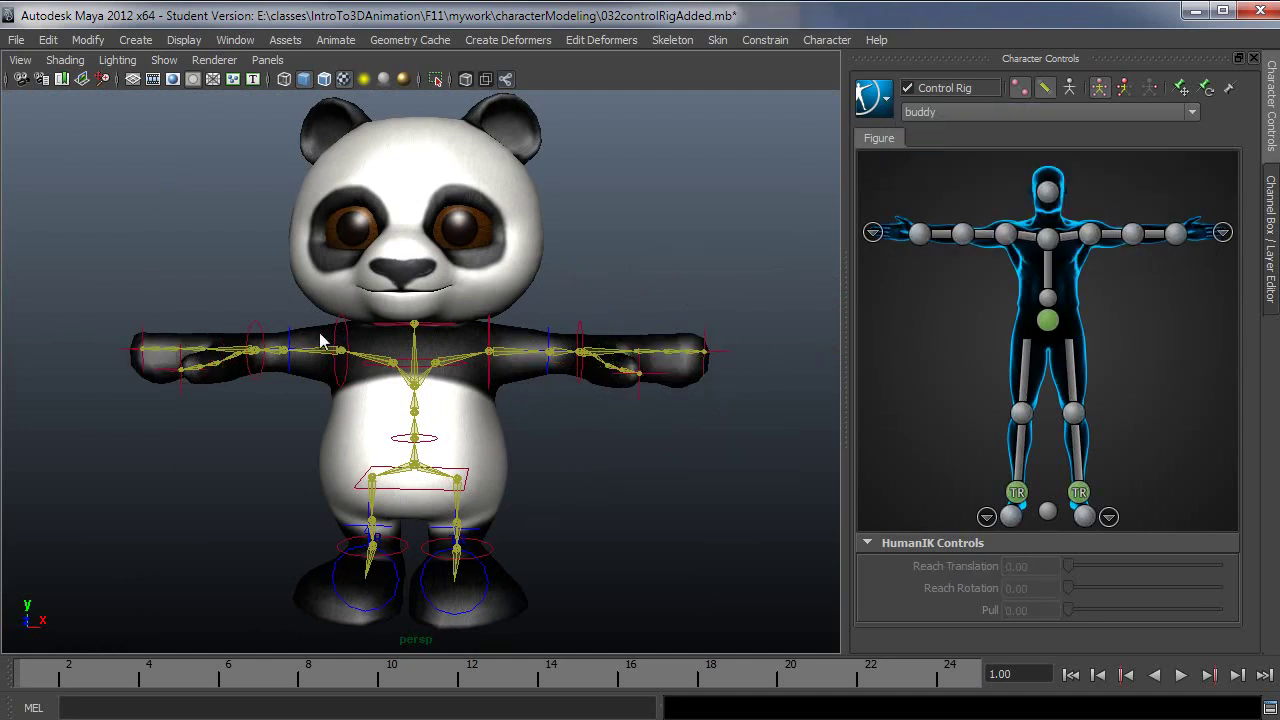
left_click_drag(580, 523, 546, 535, "alt")
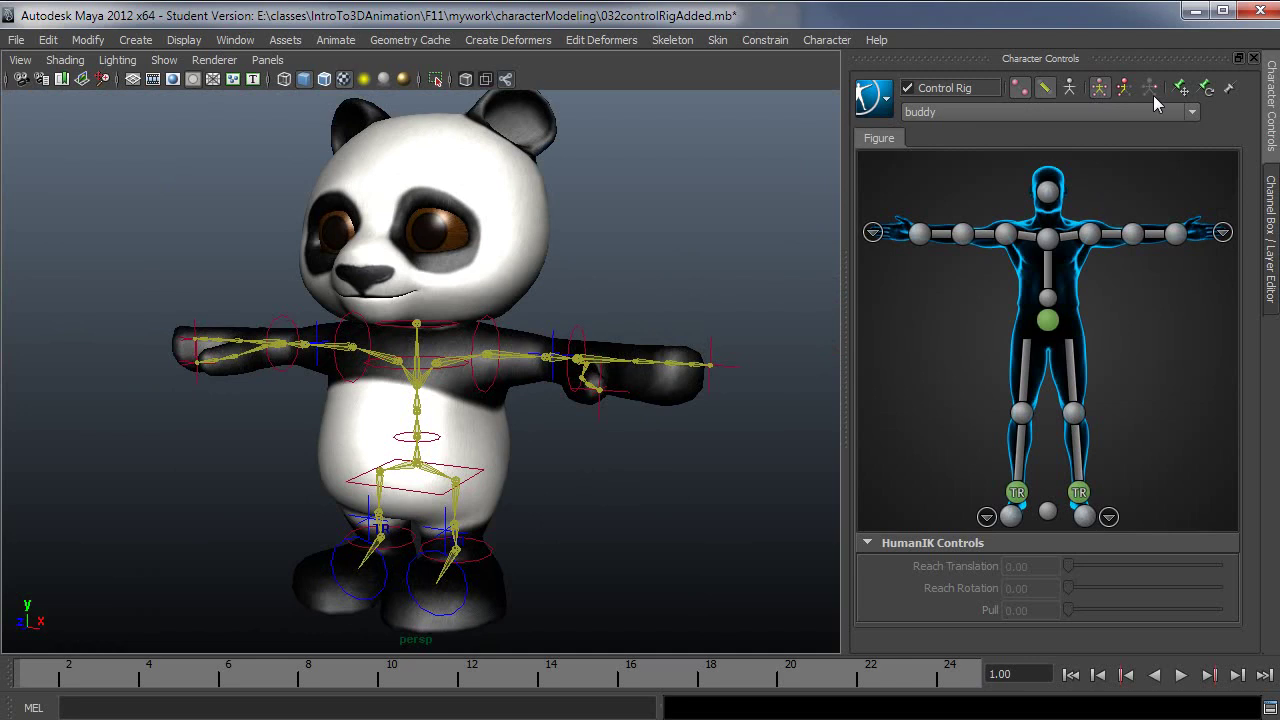
left_click_drag(660, 405, 588, 532, "alt")
Key the left wrist effector at frame 1, then move to frame 12
left_click(584, 342)
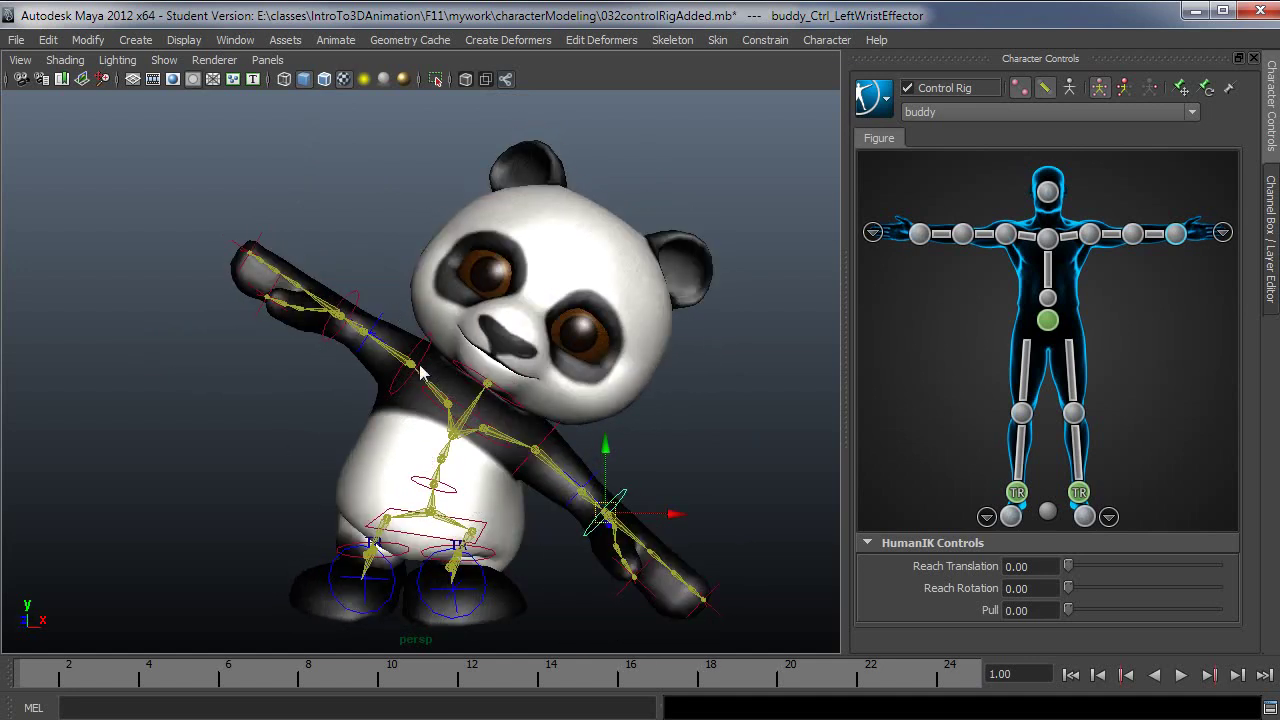
left_click_drag(68, 674, 30, 674)
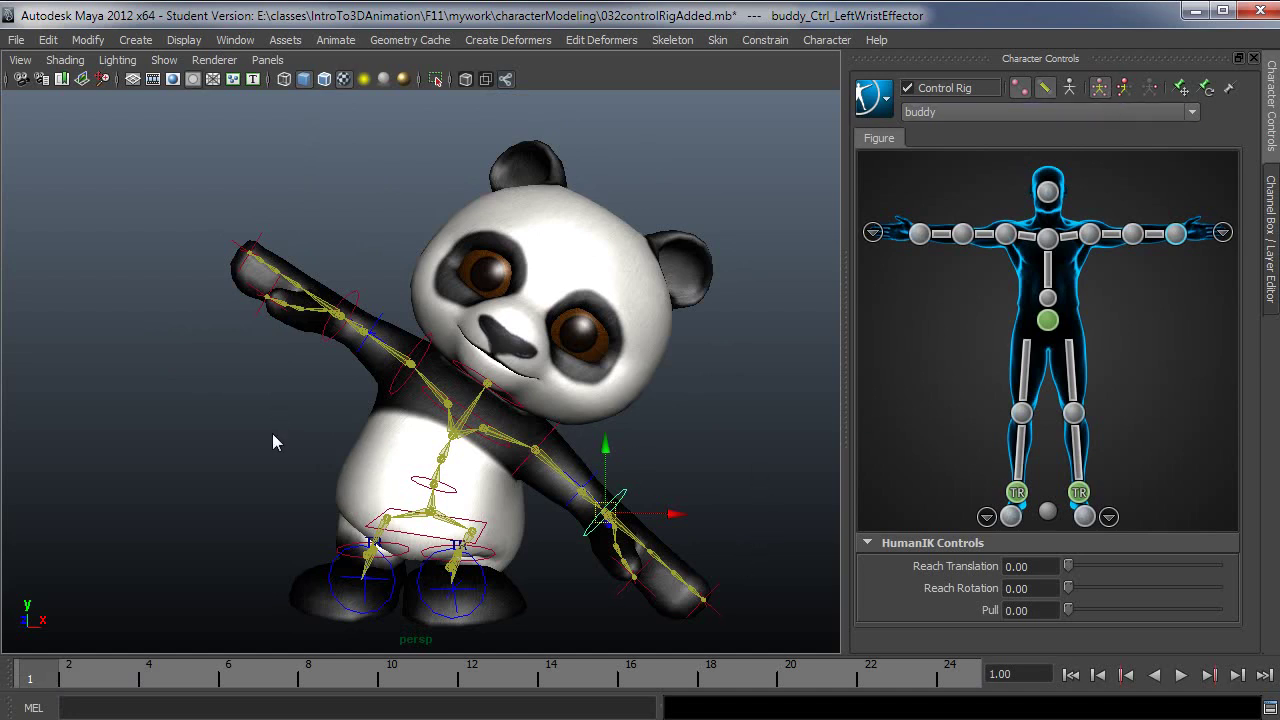
key("s")
left_click(473, 678)
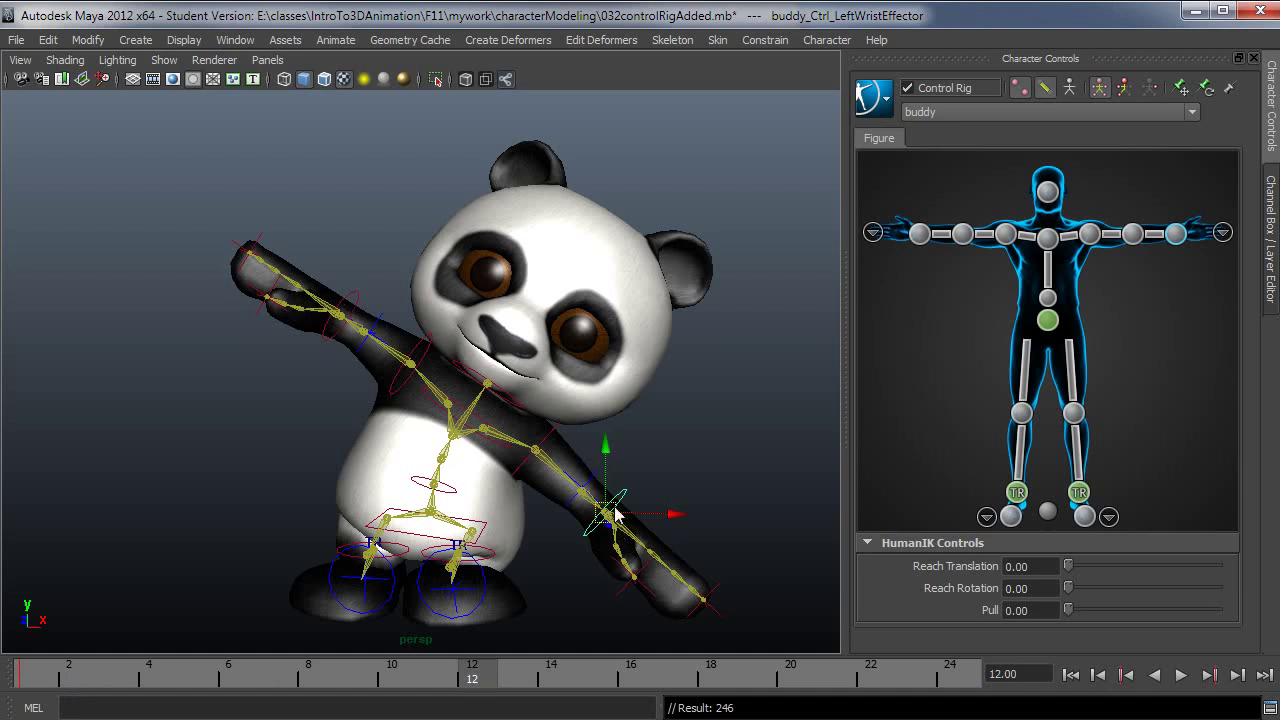
Raise both arms with the wrist effectors and rotate the left wrist
left_click_drag(614, 514, 625, 437)
left_click_drag(343, 305, 285, 316)
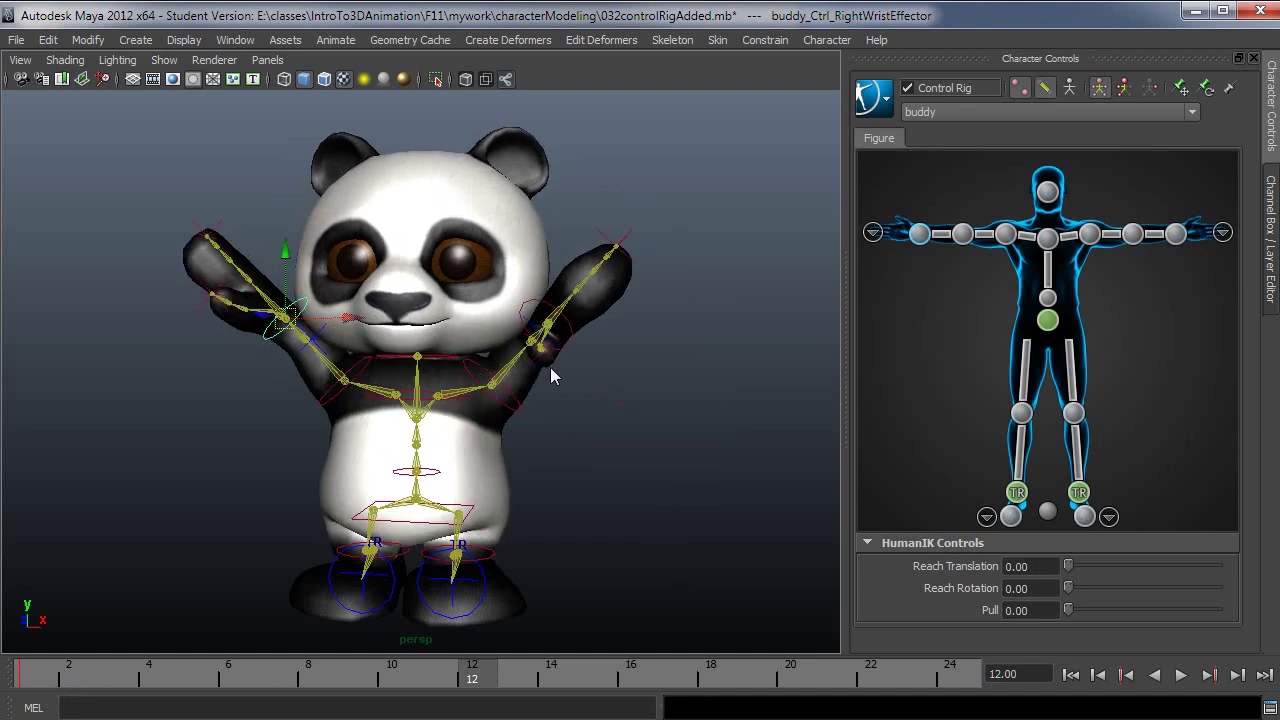
left_click(568, 343)
key("e")
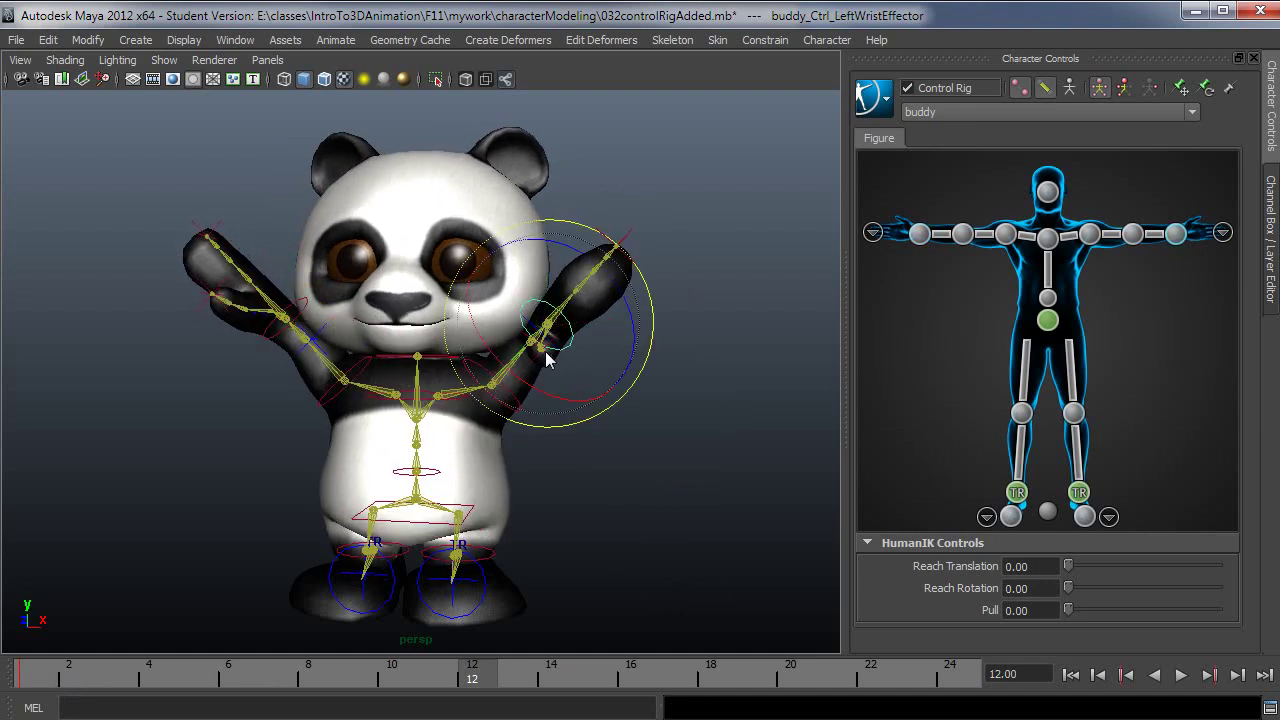
left_click_drag(500, 370, 572, 345)
Rotate the right wrist, scrub to about frame 5, and enable Full Body mode
key("w")
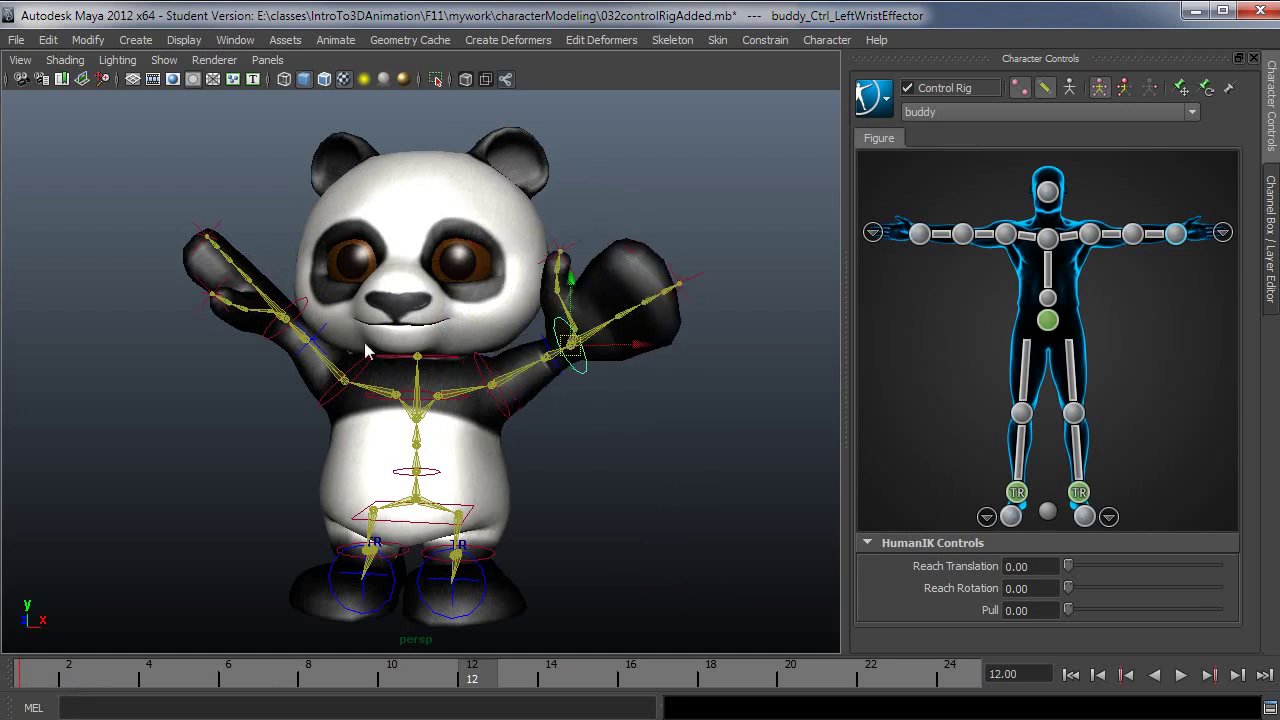
left_click(287, 316)
key("e")
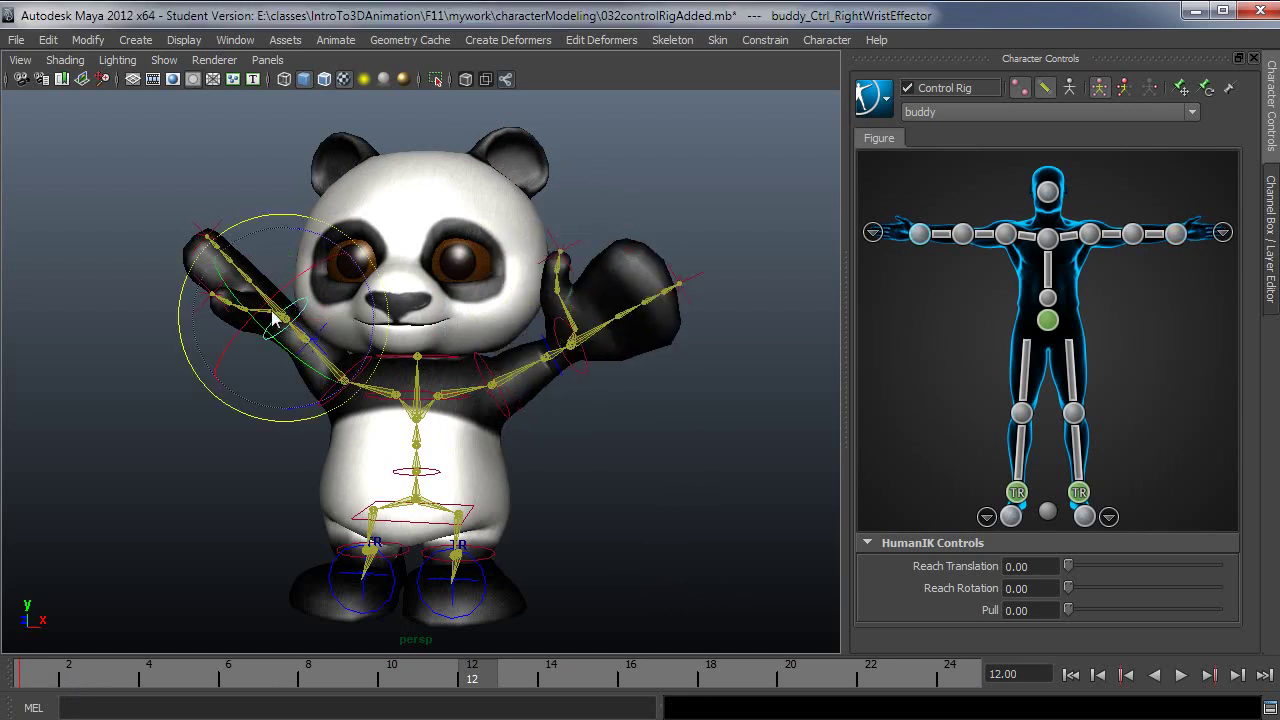
left_click_drag(276, 303, 266, 349)
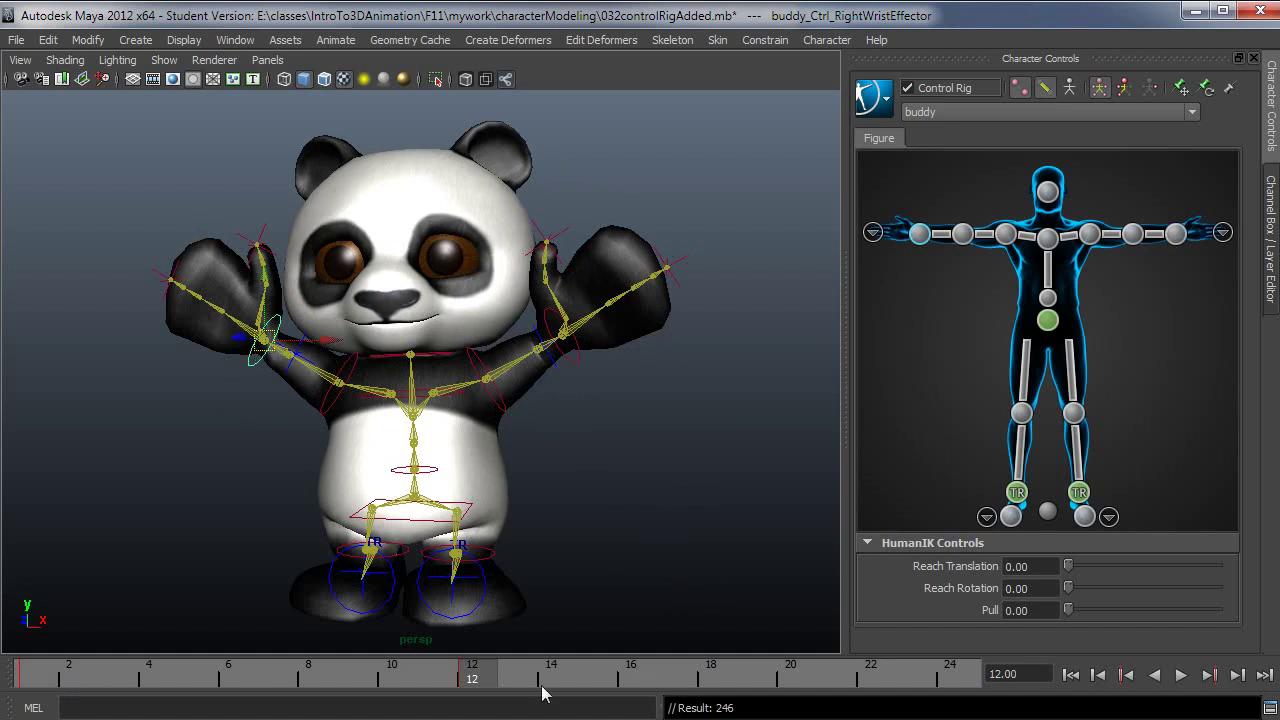
mouse_move(471, 686)
left_mouse_down()
mouse_move(20, 688)
mouse_move(529, 688)
mouse_move(22, 688)
mouse_move(476, 698)
left_mouse_up()
left_click(1099, 88)
Select frames 1–13, play the arm-raise animation, then stop and go to frame 12
left_click_drag(484, 683, 5, 675, "shift")
key("alt+v")
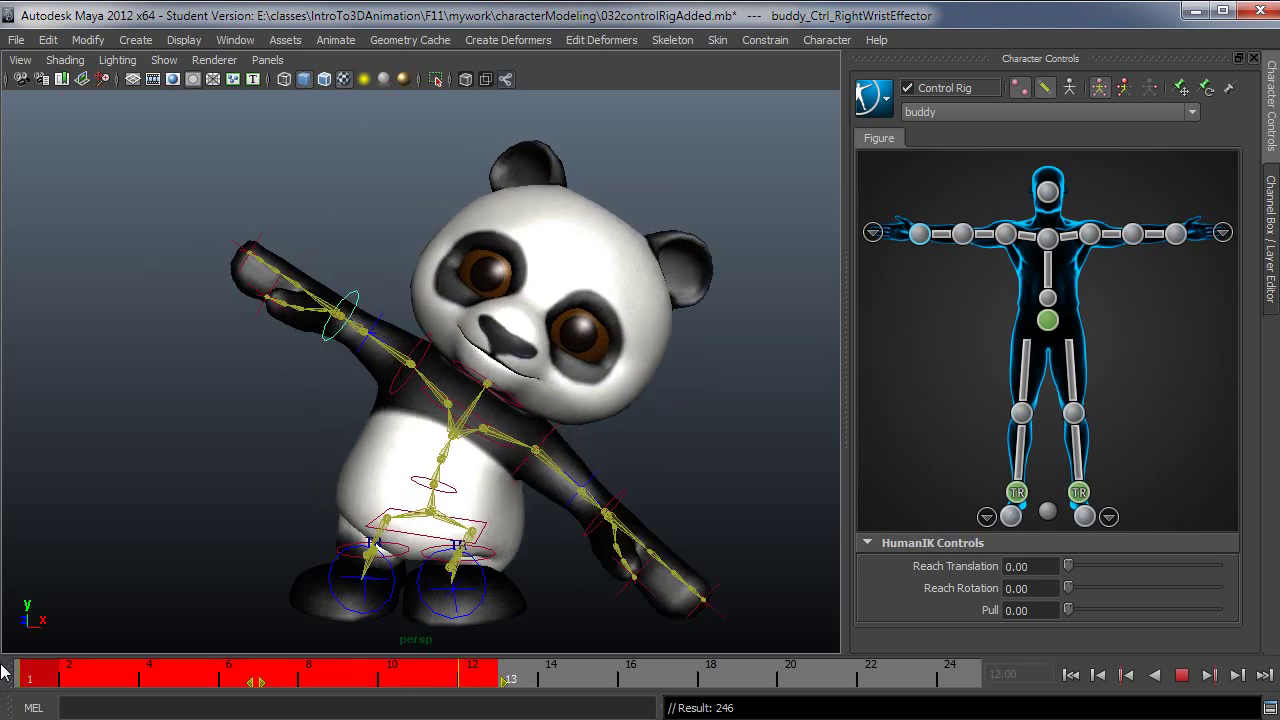
left_click(5, 675)
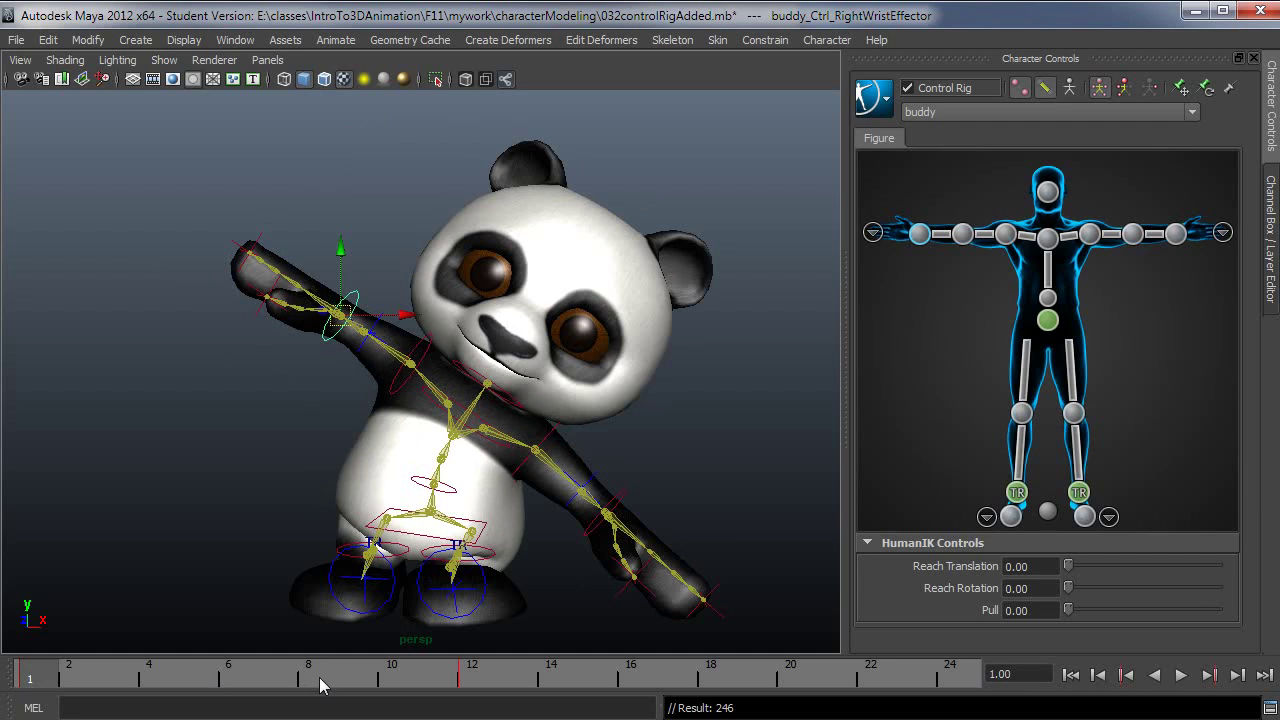
left_click(462, 686)
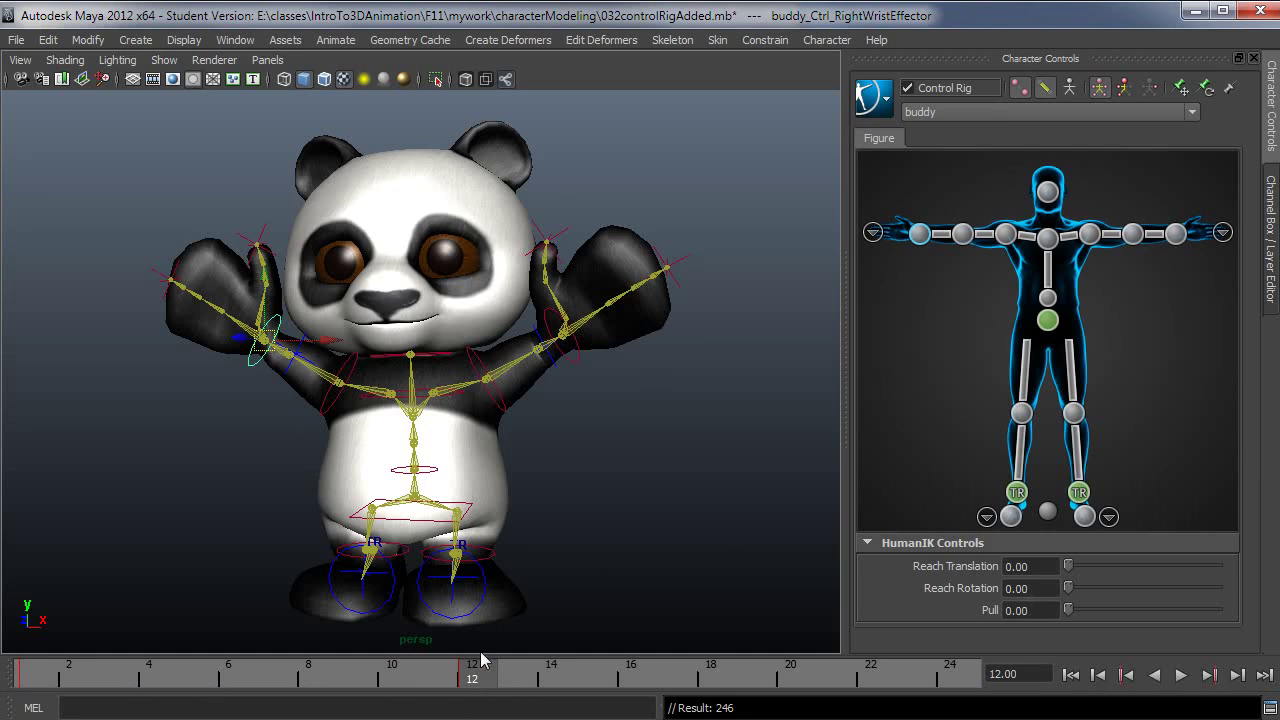
Delete the keys on frames 1–13 and select the left shoulder effector
left_click_drag(477, 680, 8, 686, "shift")
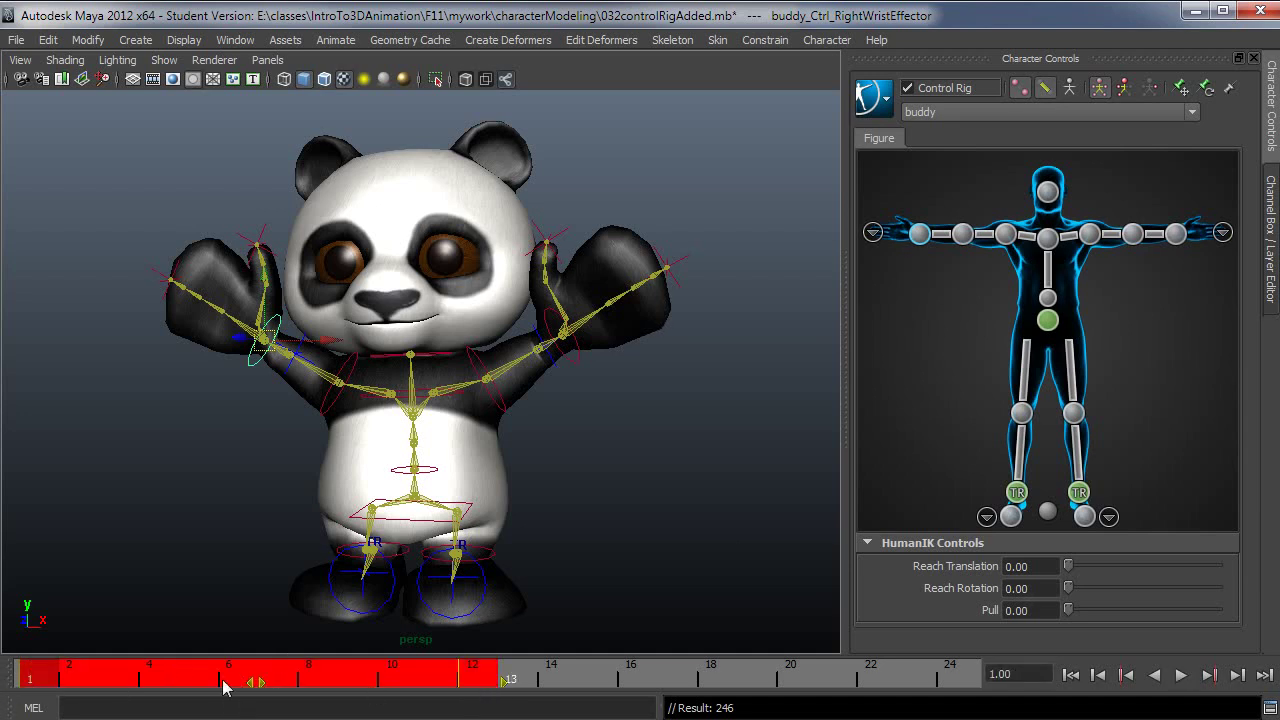
right_click(297, 674)
left_click(335, 719)
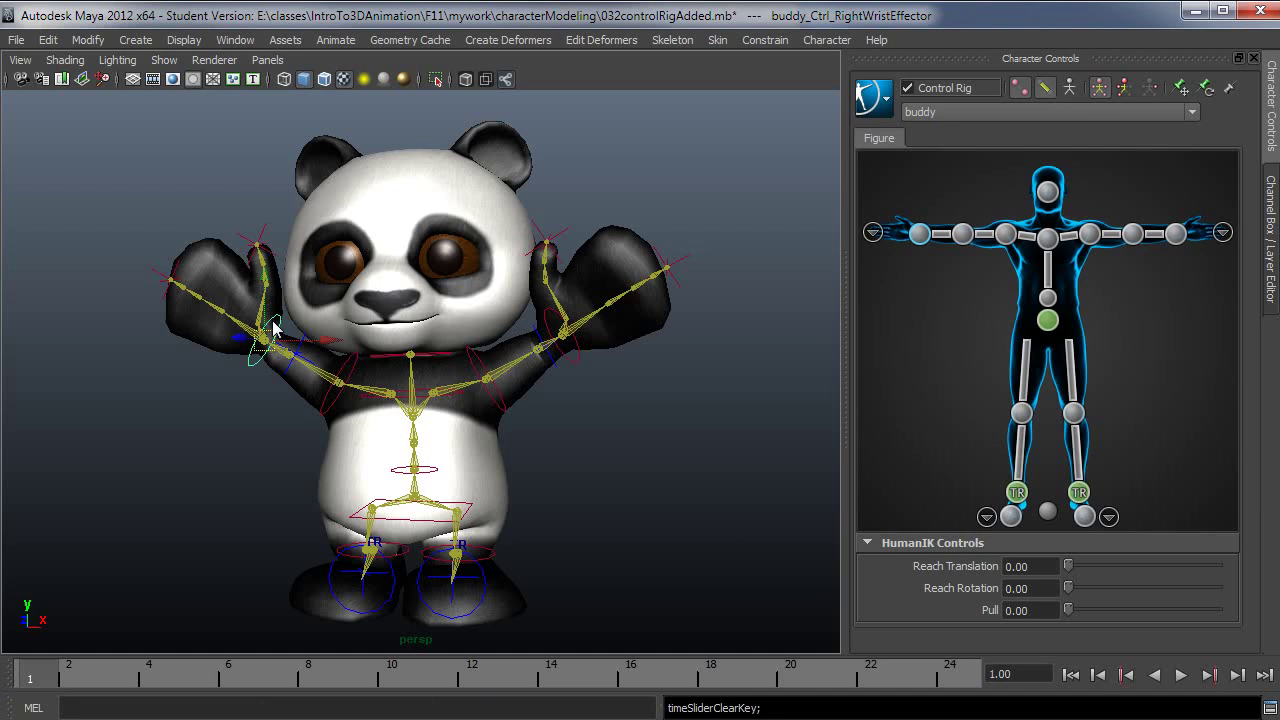
left_click(487, 382)
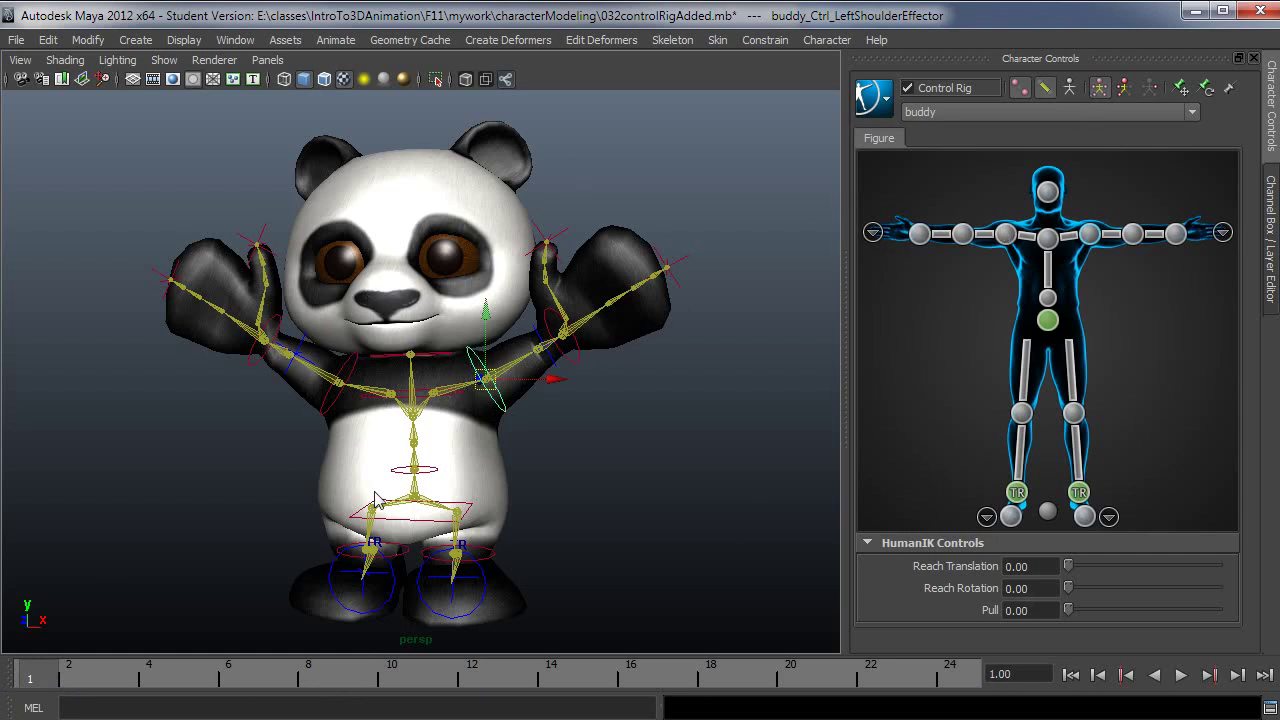
Return the panda to its stance pose and switch the rig's manipulation mode
left_click(872, 97)
mouse_move(925, 150)
left_click(1129, 197)
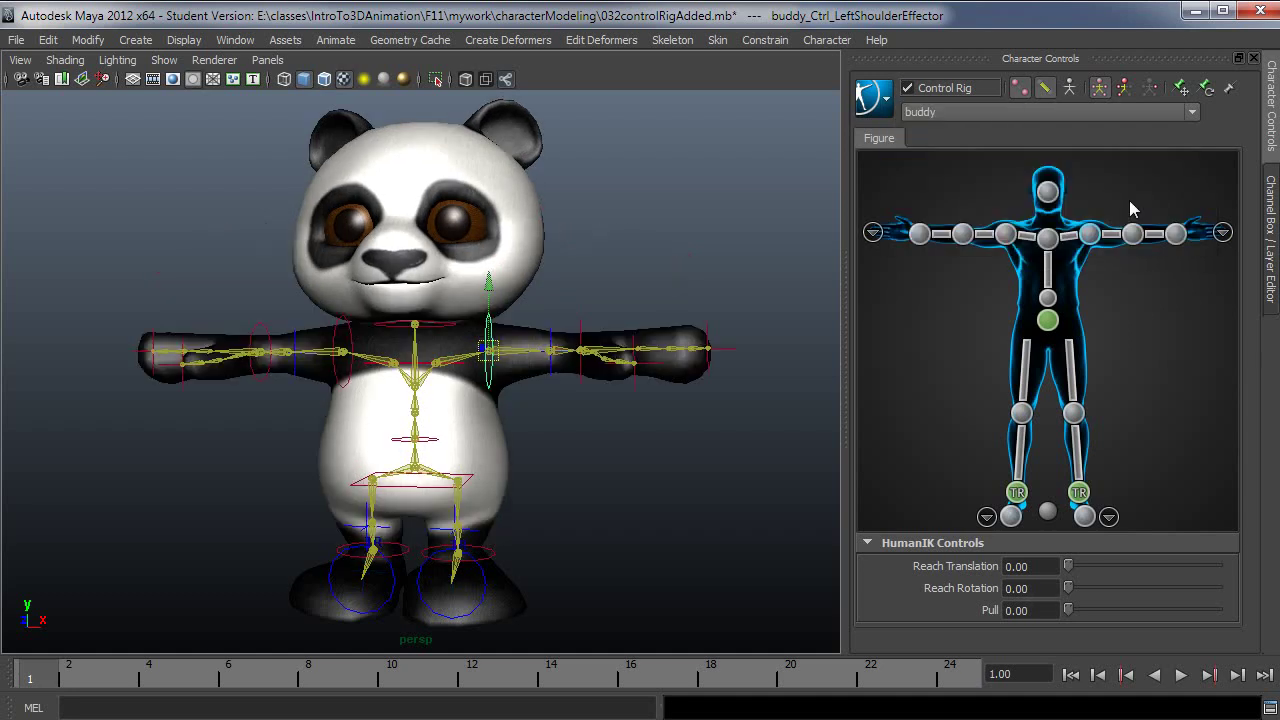
left_click(1123, 89)
right_click_drag(494, 419, 560, 428, "alt")
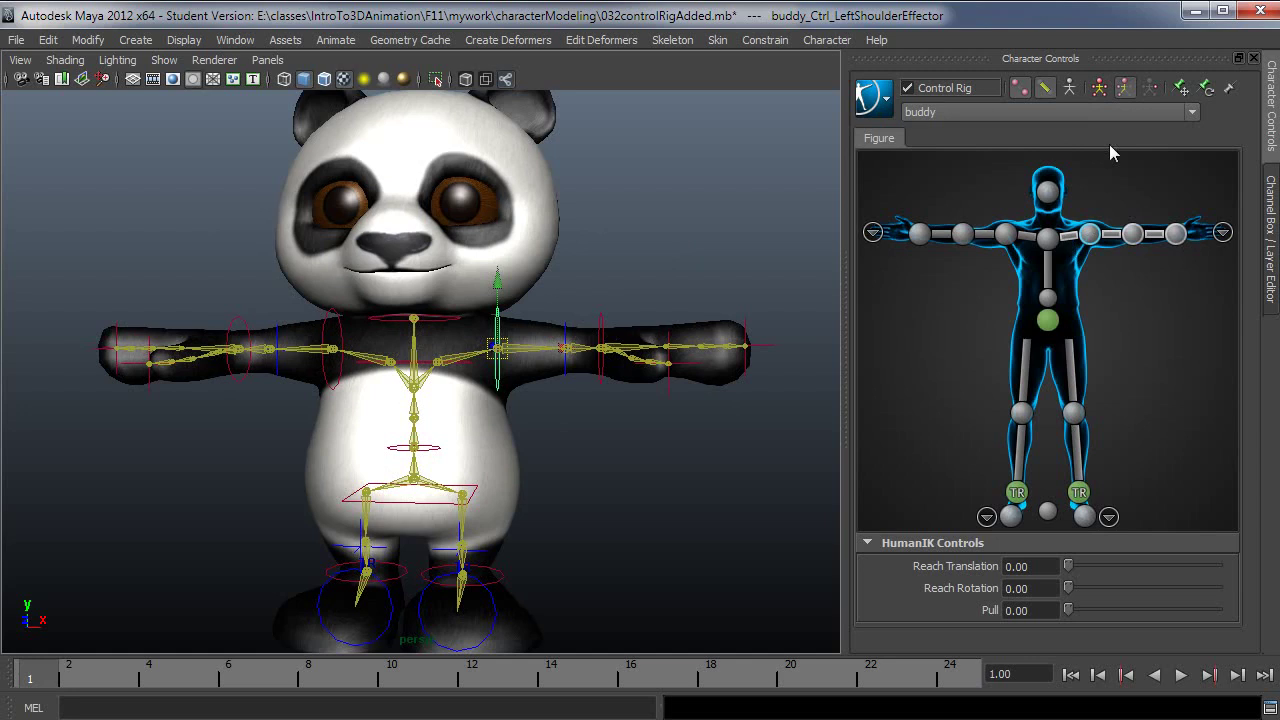
left_click(1099, 88)
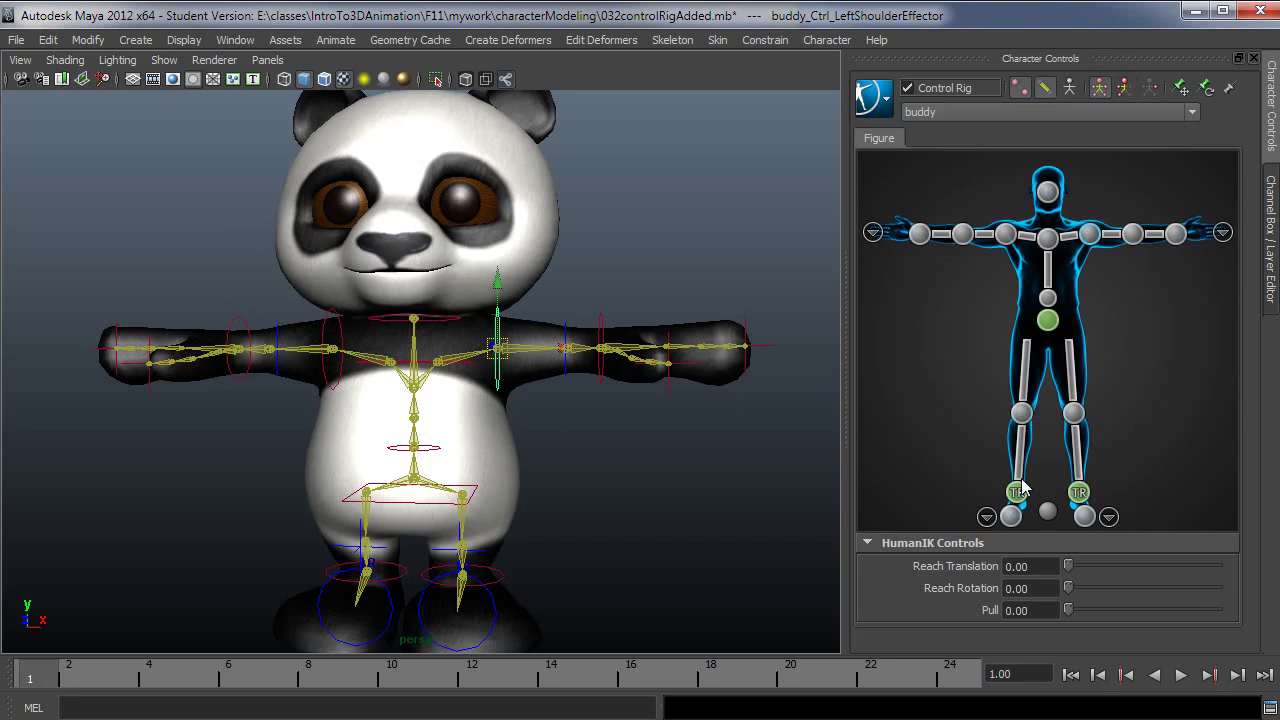
left_click(1125, 90)
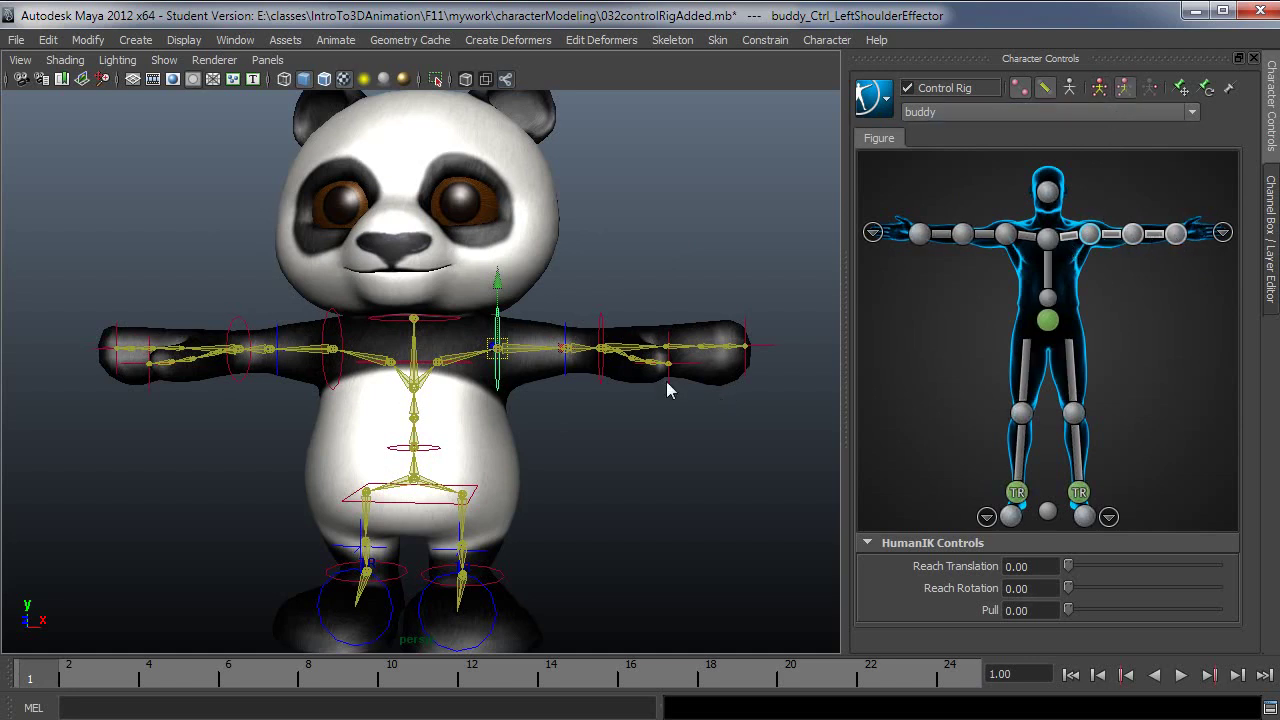
Raise the left wrist effector so the arm is horizontal and key it at frame 1
left_click(603, 348)
left_click_drag(606, 360, 577, 382)
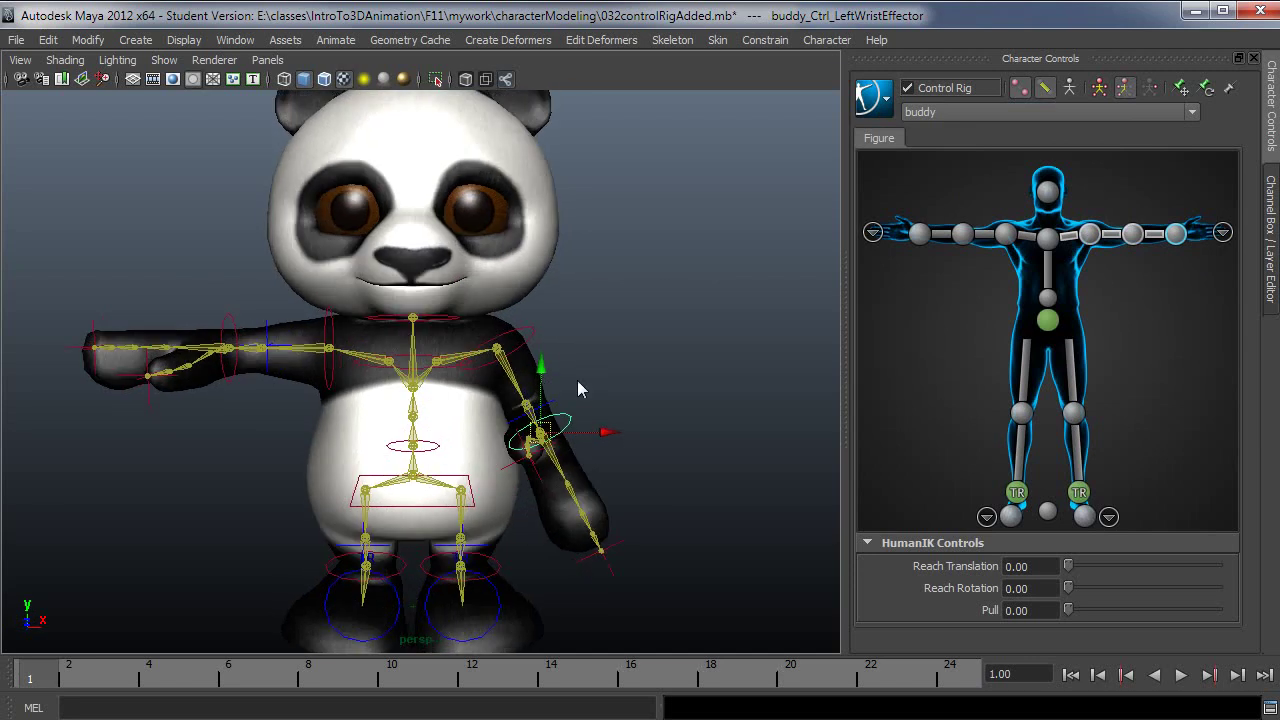
left_click_drag(543, 440, 613, 359)
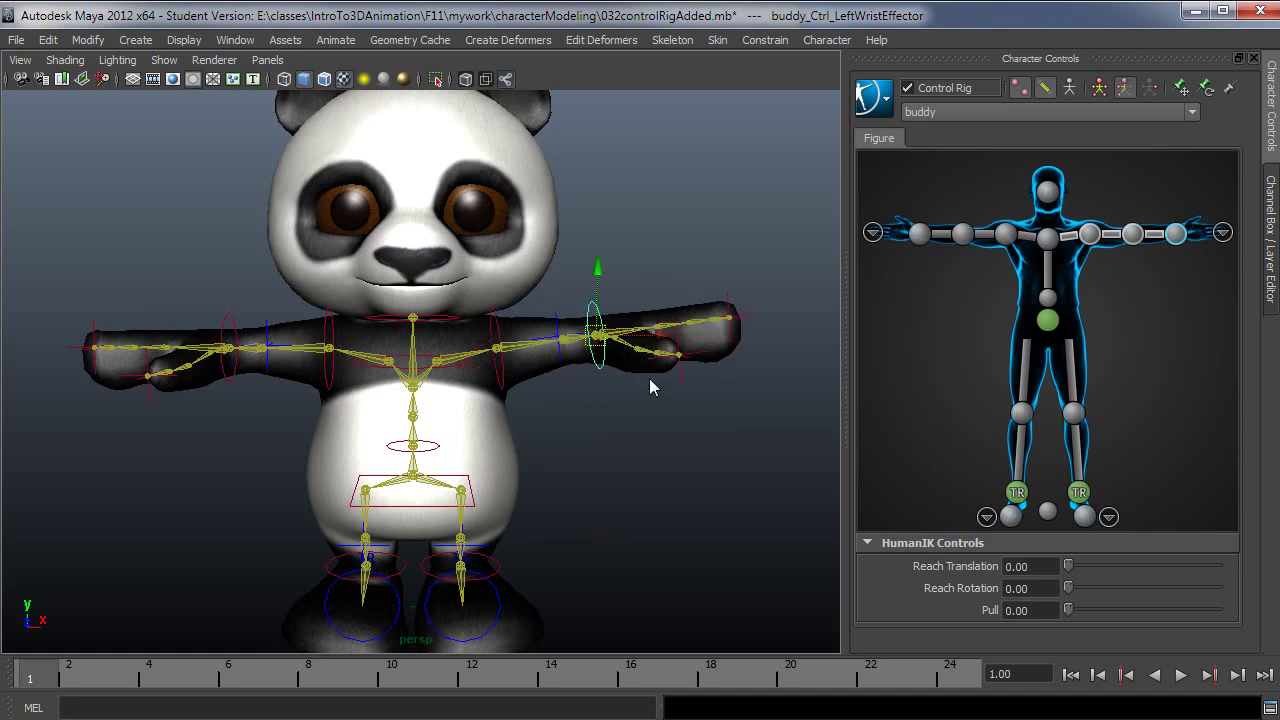
key("s")
At frame 12, lower the left arm to hang at its side, key it, and review from frame 1
left_click(470, 675)
left_click_drag(600, 345, 587, 490)
key("s")
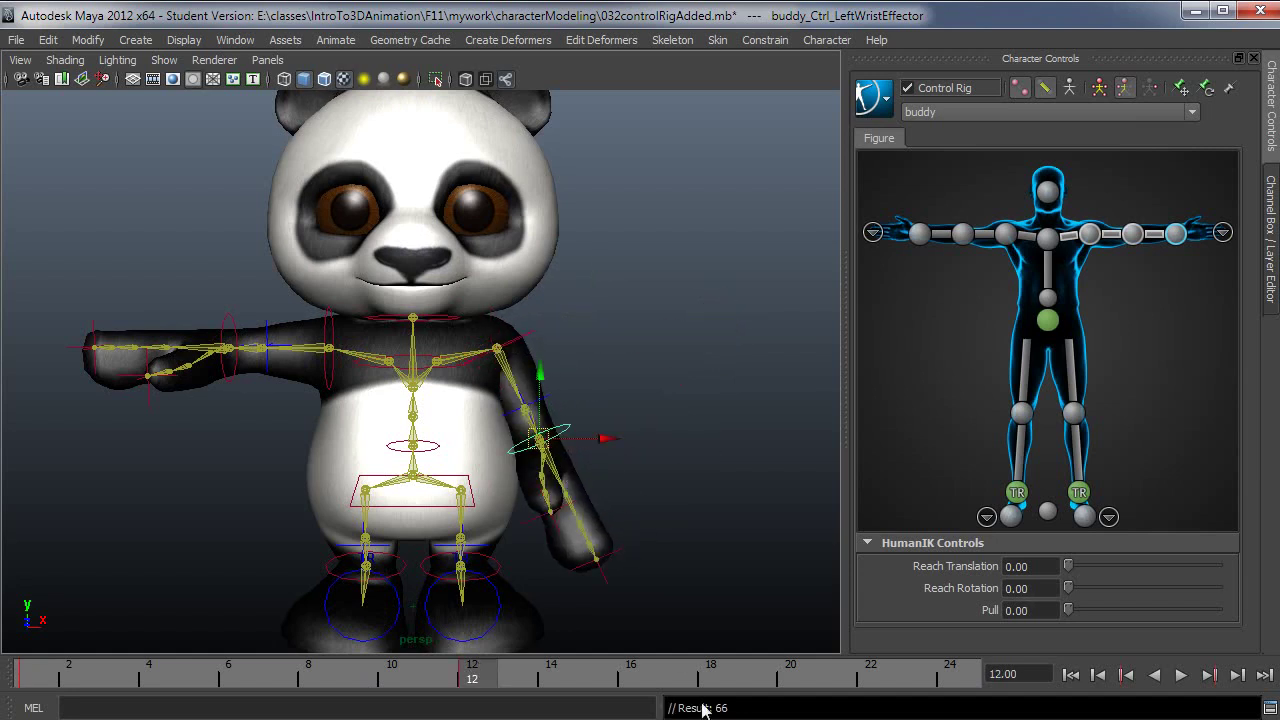
left_click_drag(563, 678, 27, 680)
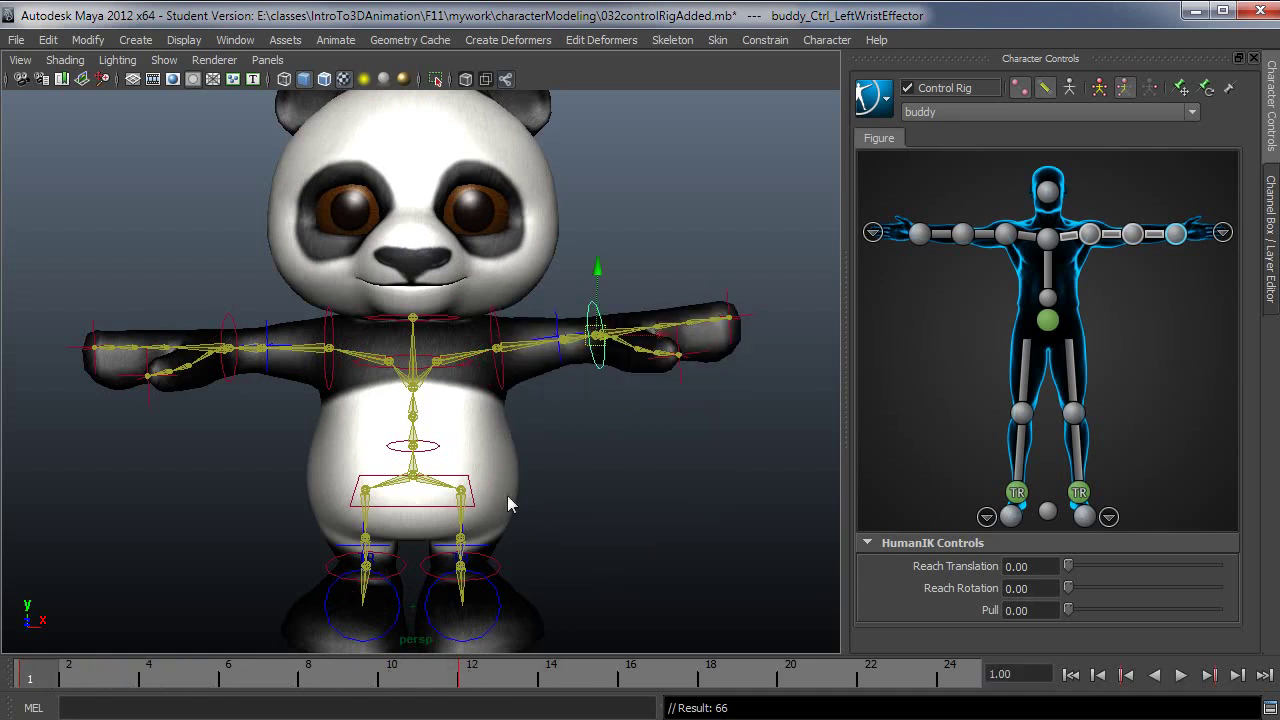
left_click(445, 511)
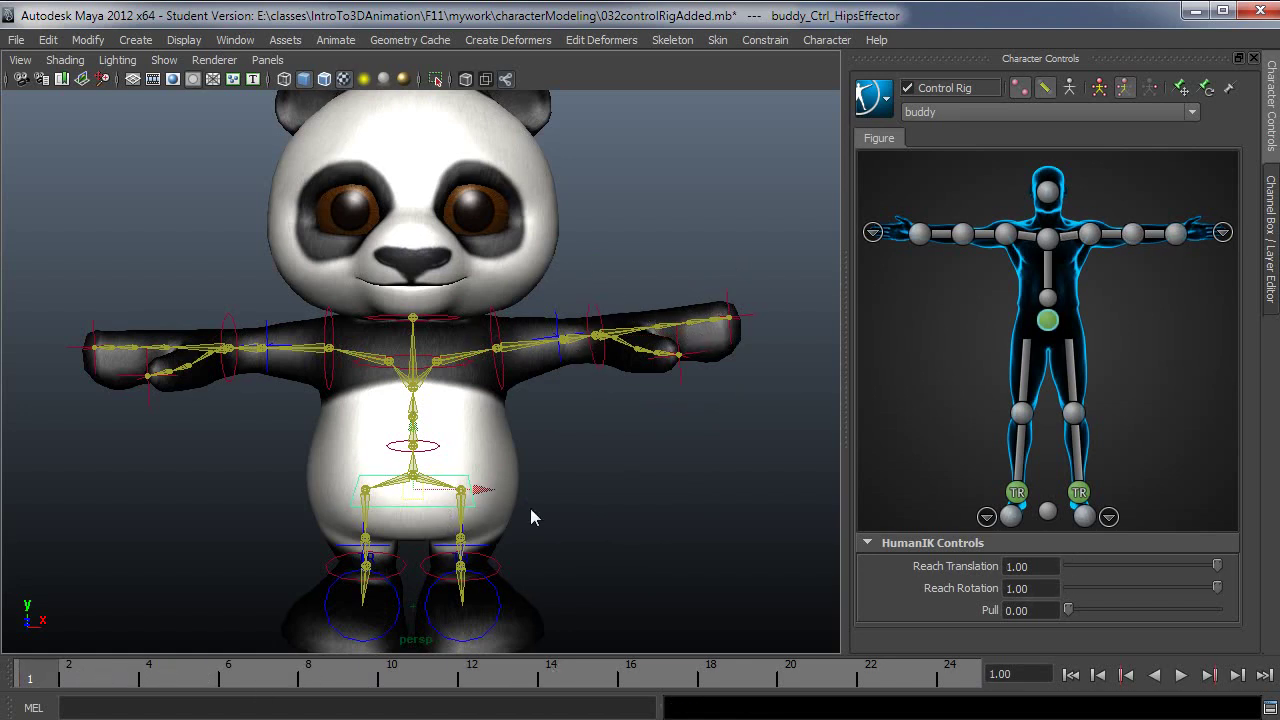
Delete the left wrist effector's keys in frames 1 to 12 from the time slider
left_click(600, 314)
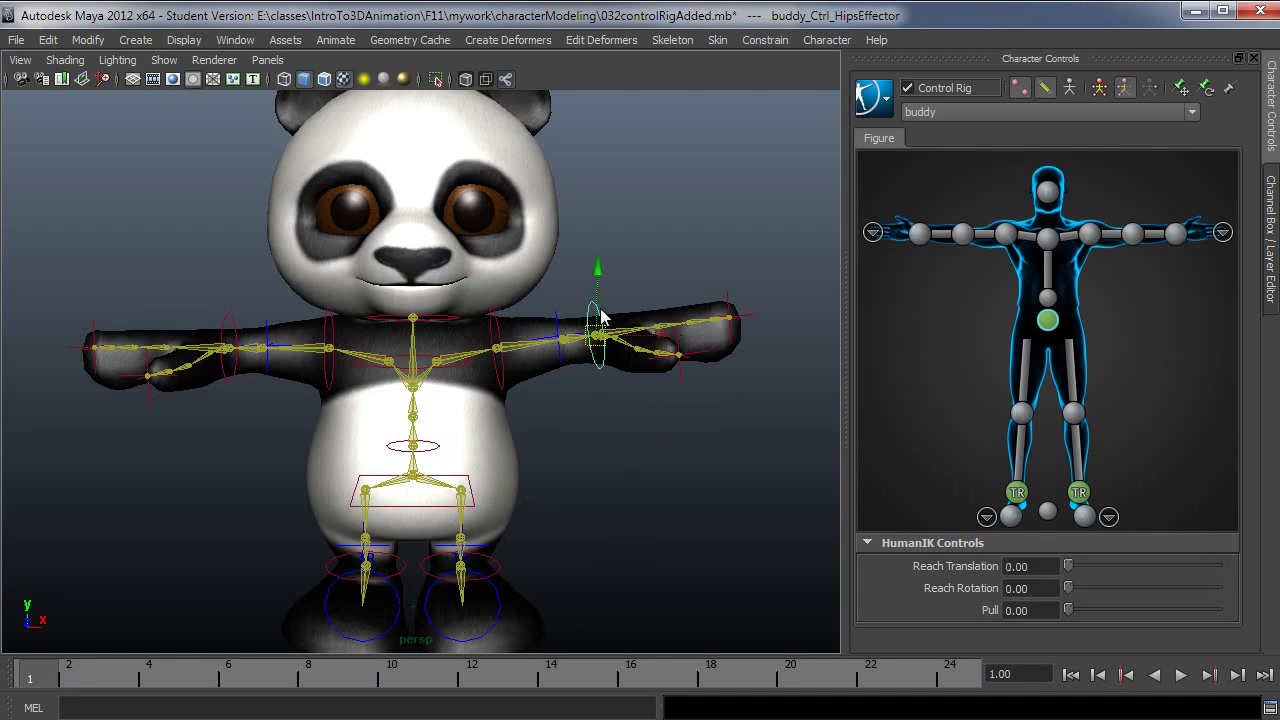
left_click(472, 681)
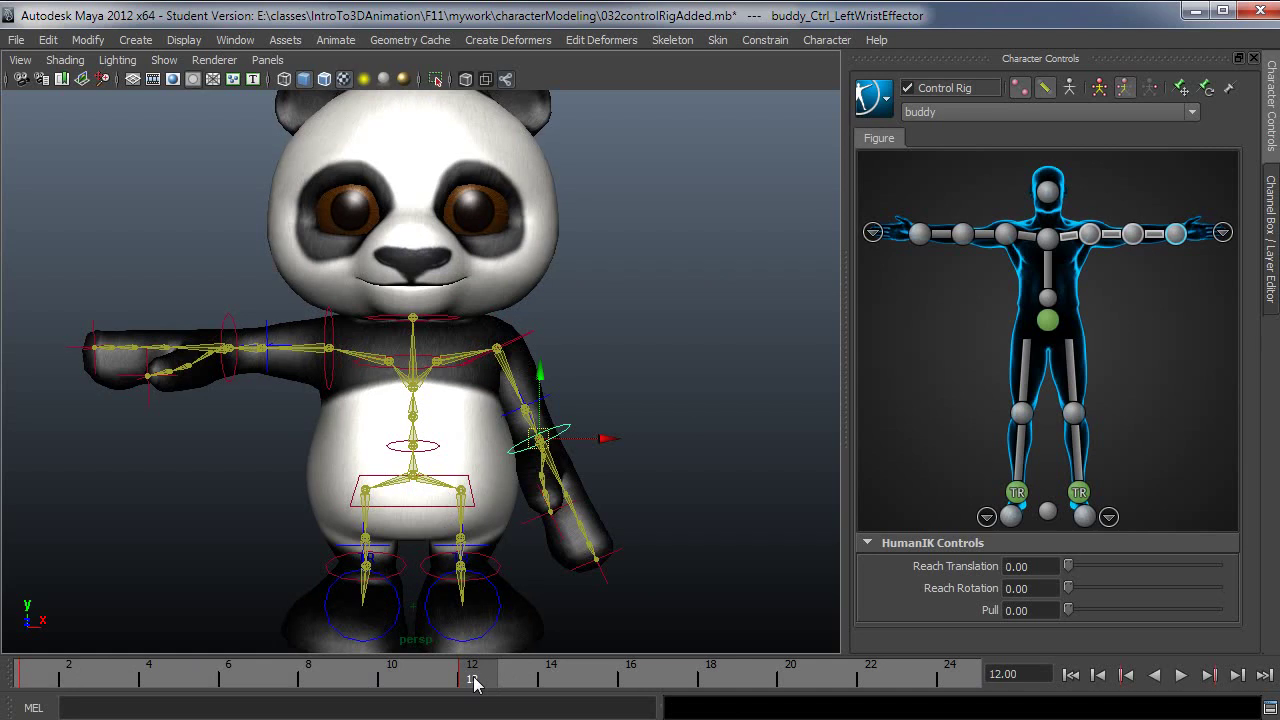
left_click_drag(474, 683, 8, 683, "shift")
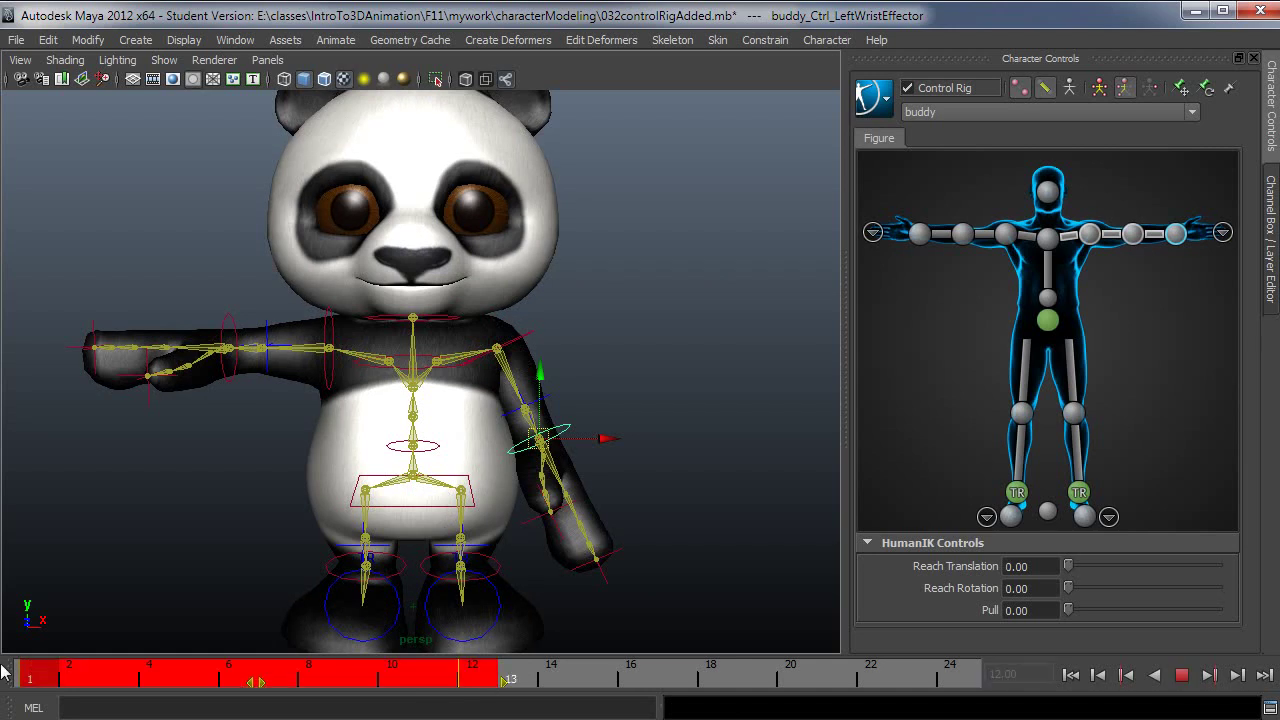
right_click(205, 676)
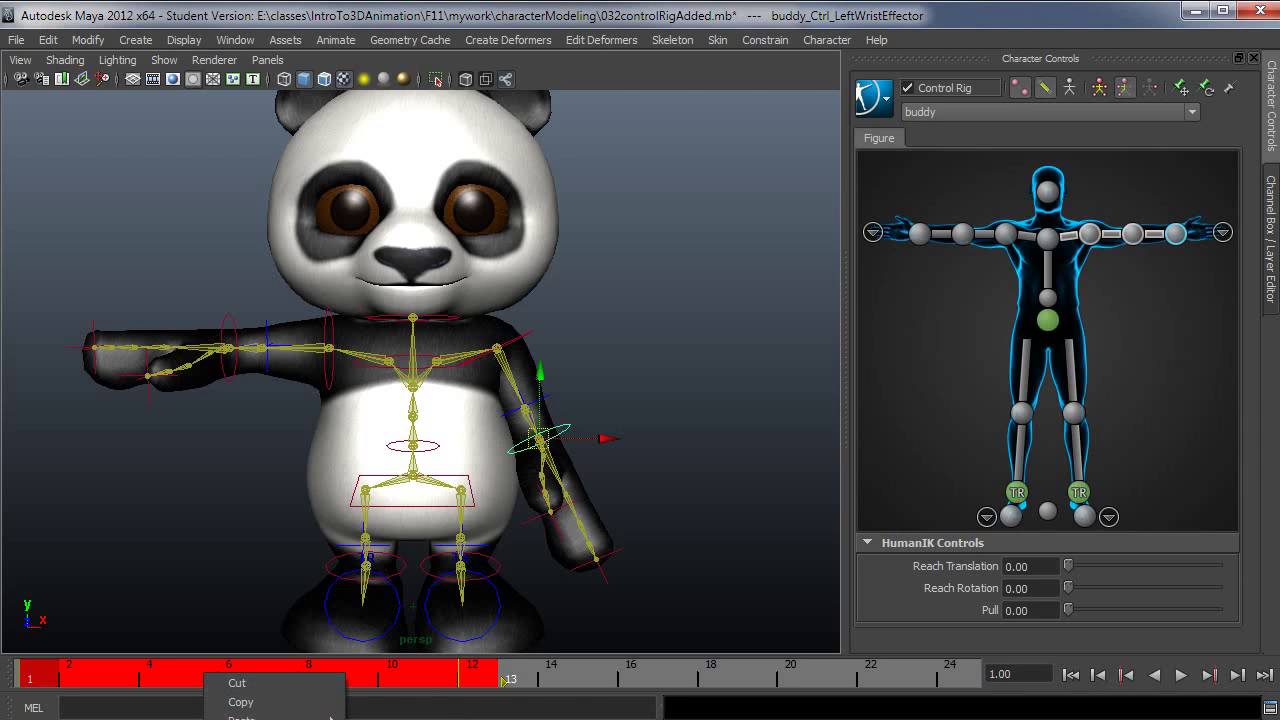
left_click(245, 719)
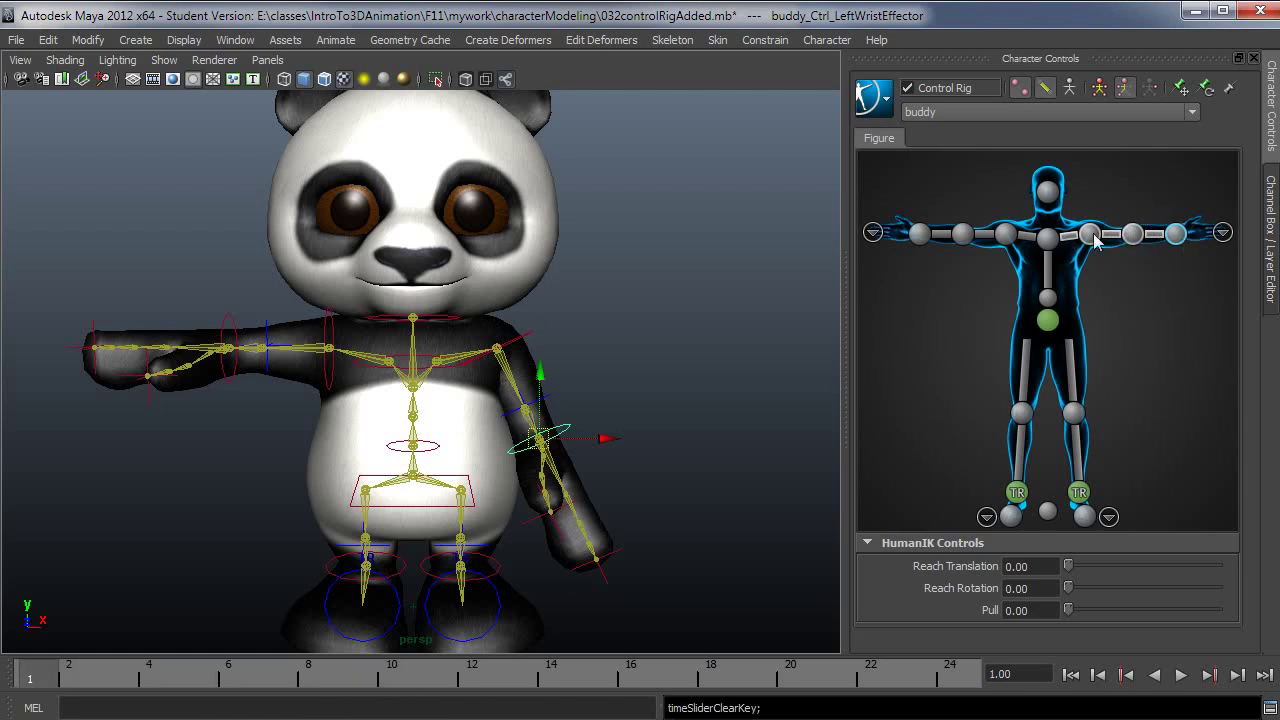
Select the shoulder, chest and hips effectors, then apply Control Rig > Stance Pose
left_click(522, 353)
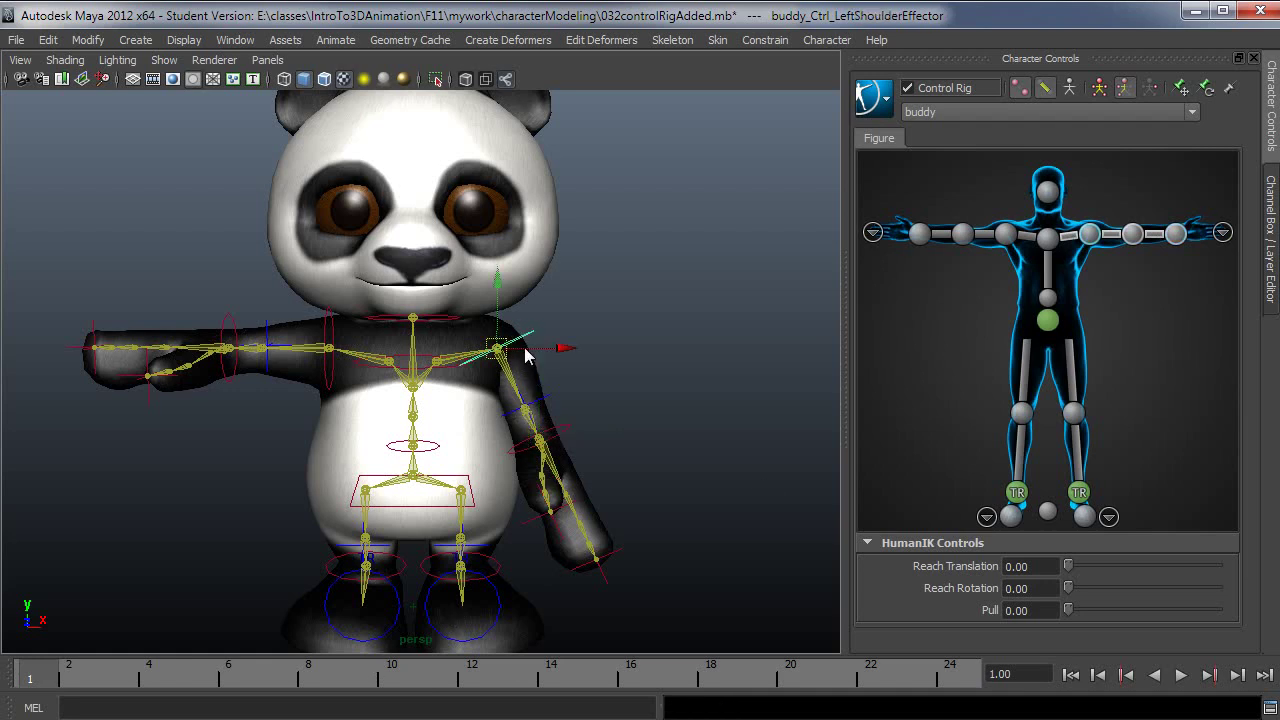
left_click(441, 446)
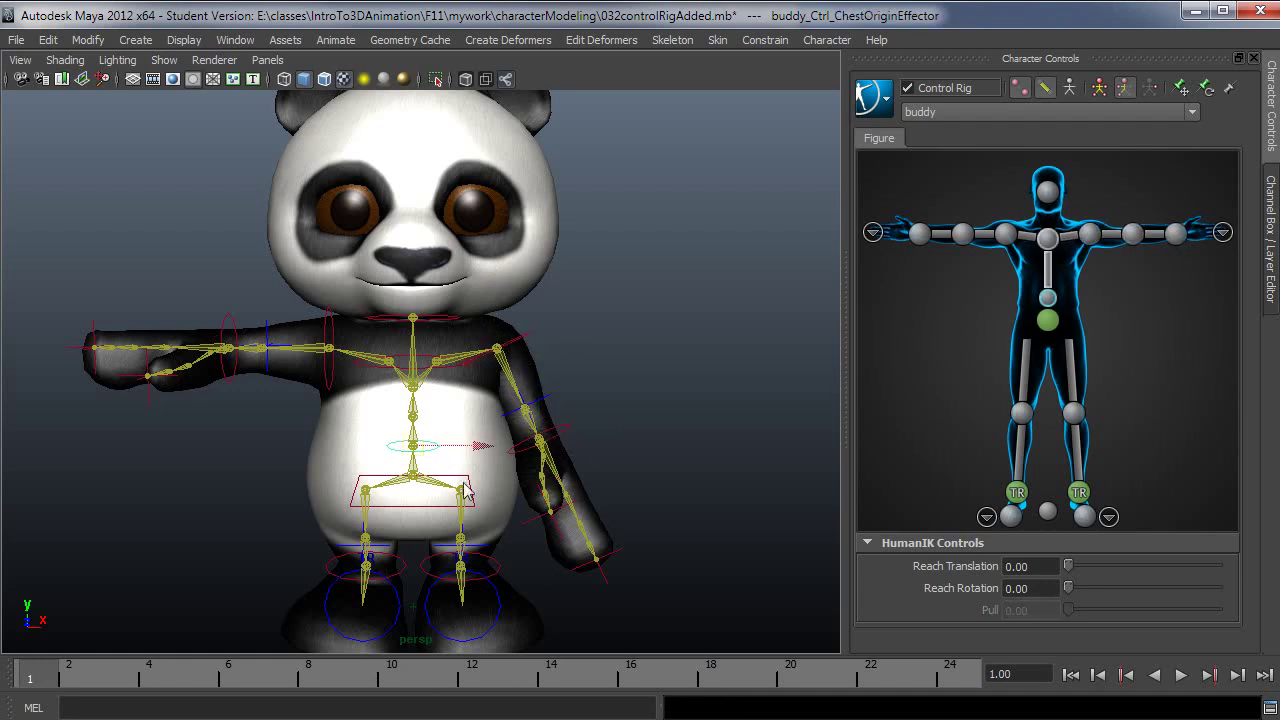
left_click(476, 506)
left_click(880, 108)
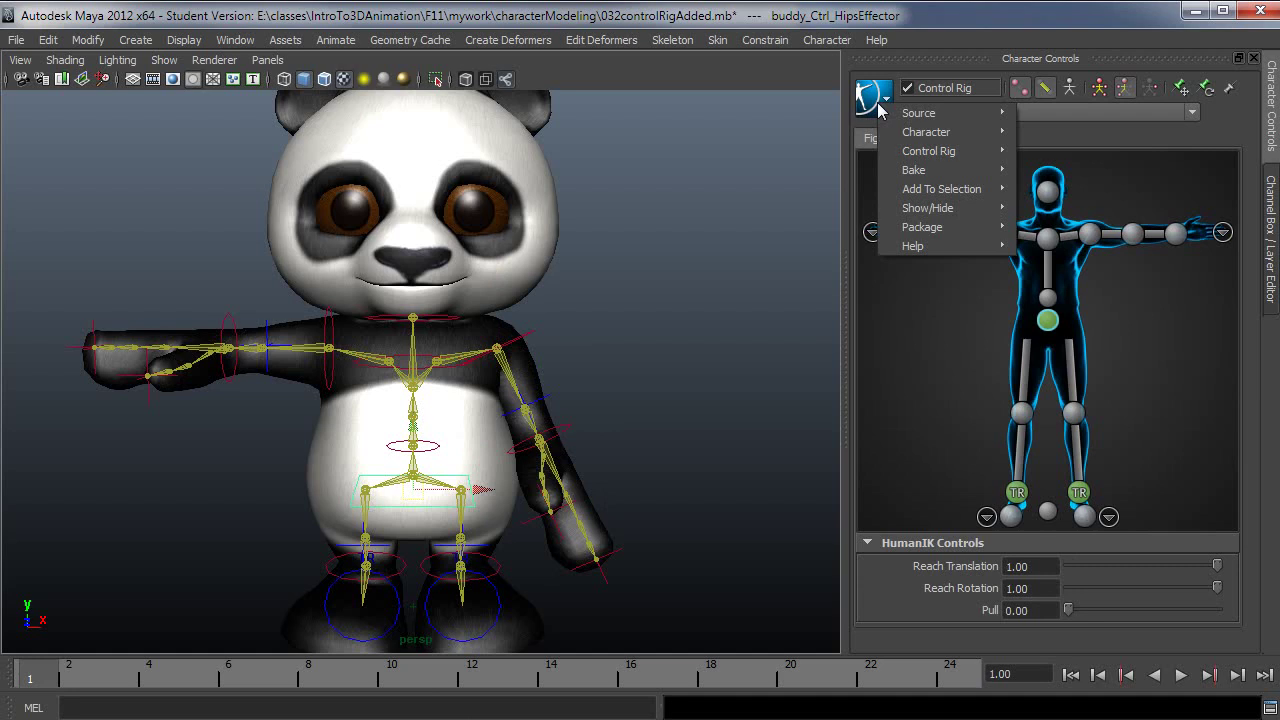
mouse_move(915, 151)
left_click(1066, 203)
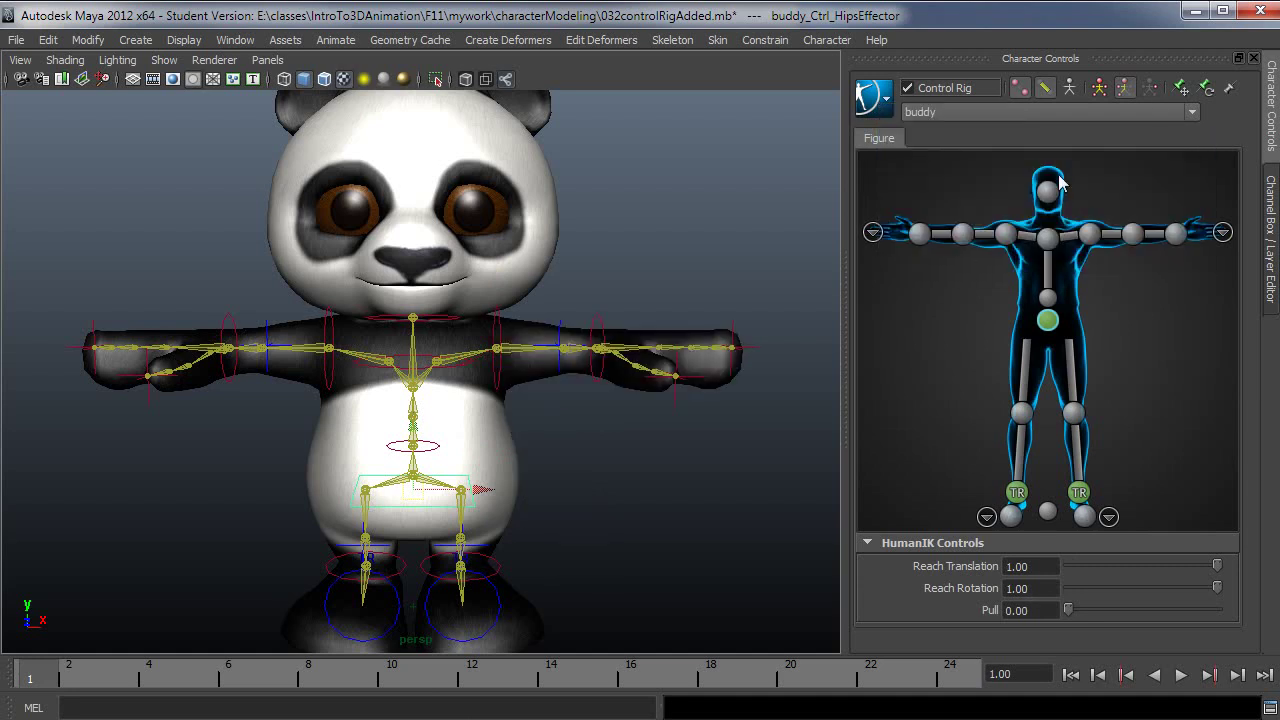
Enable figure selection, pick the left wrist in the HumanIK figure, and choose Body Part keying mode
left_click(1156, 92)
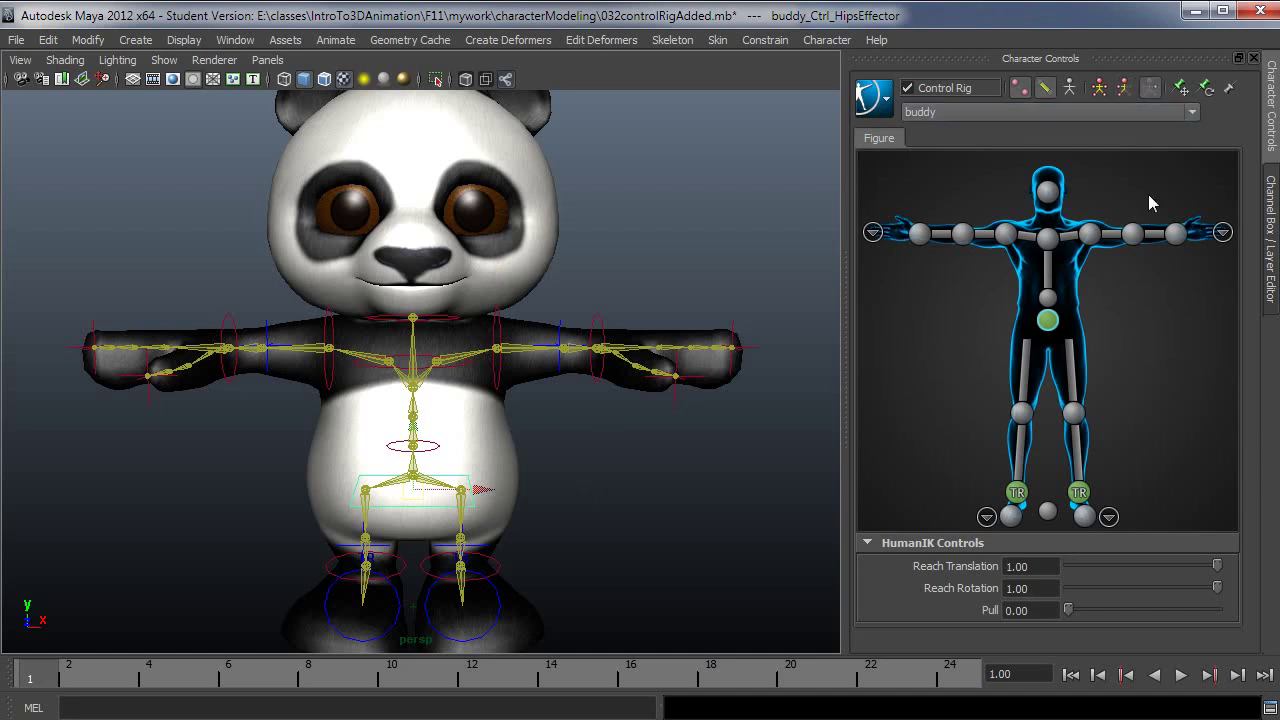
left_click(1175, 235)
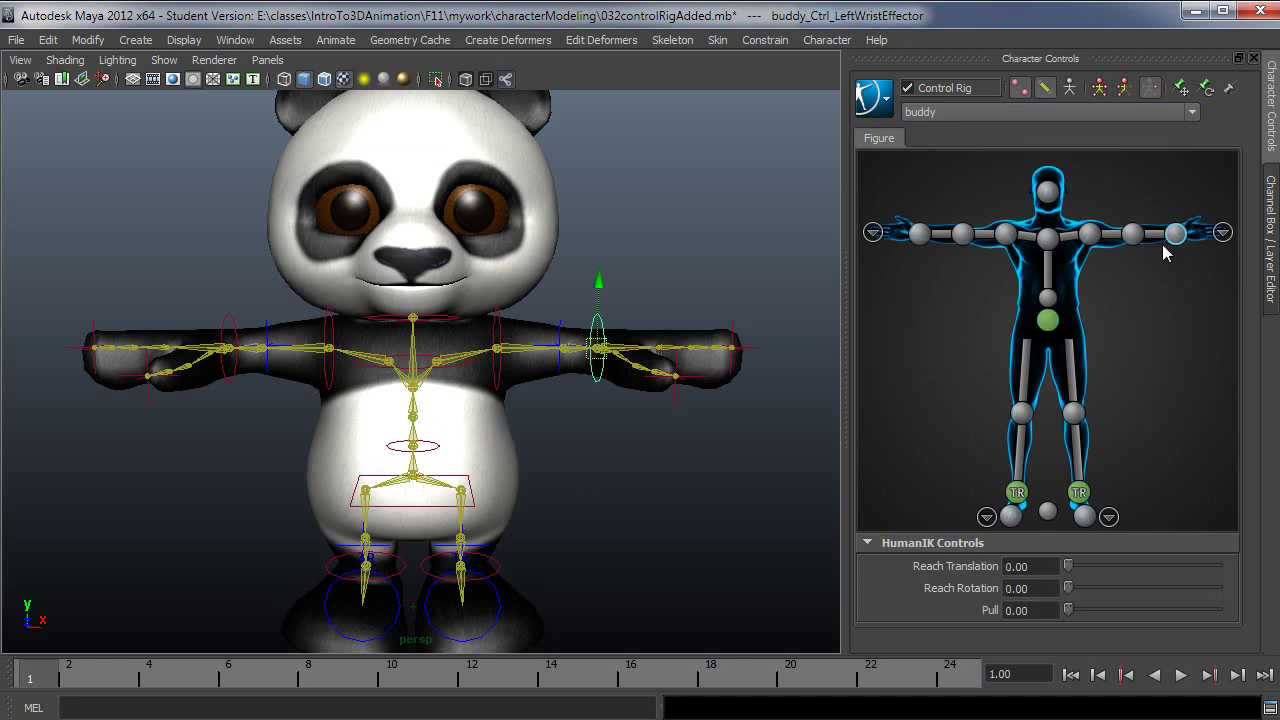
left_click(1098, 90)
left_click(1098, 90)
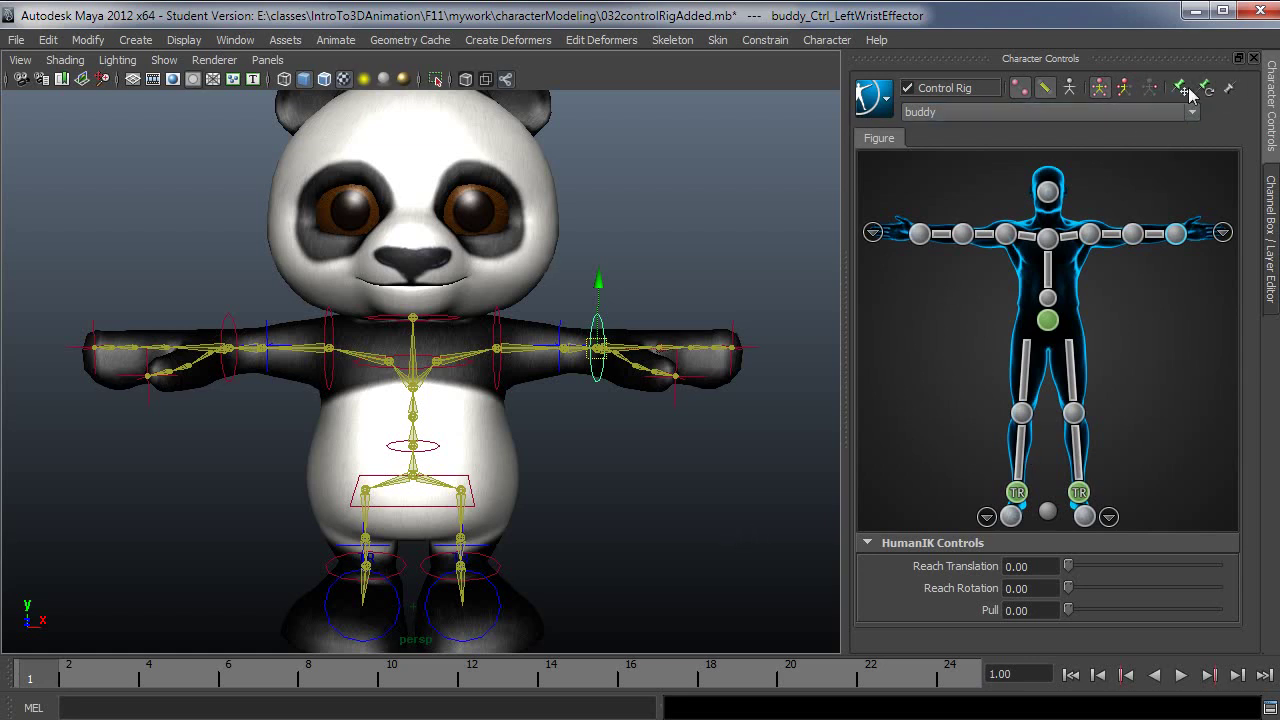
middle_click_drag(682, 560, 667, 533, "alt")
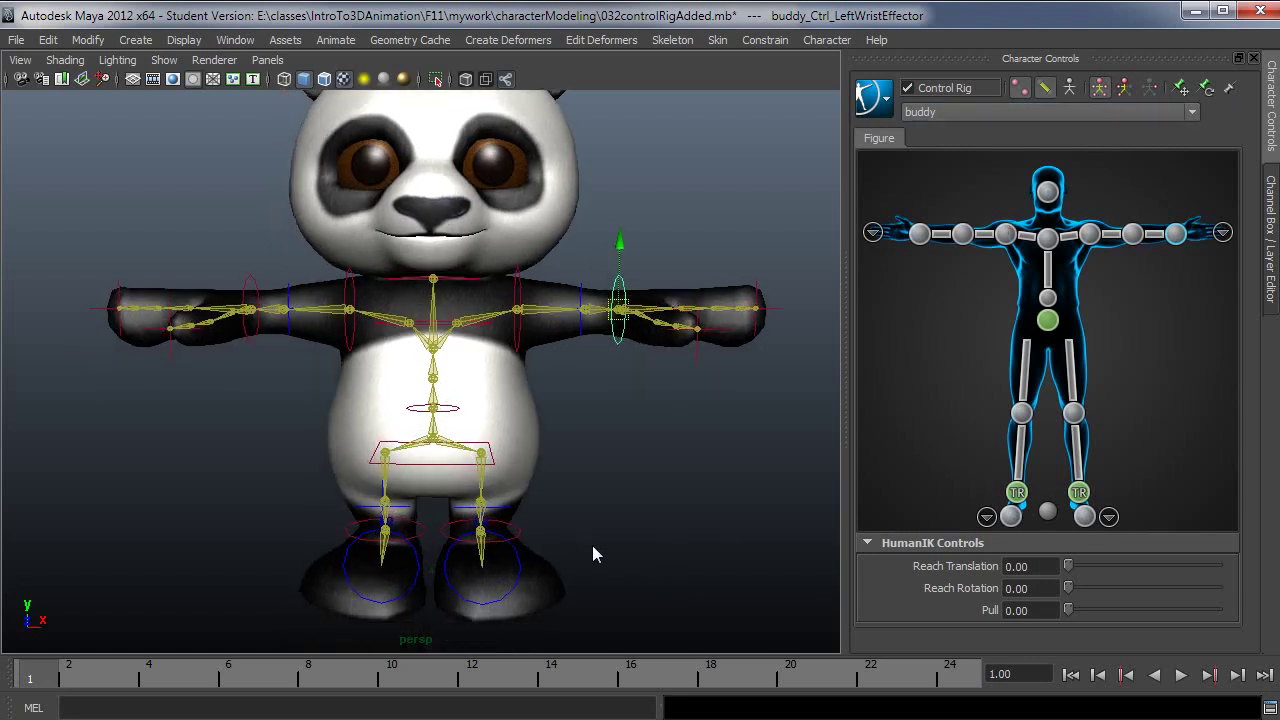
left_click(488, 460)
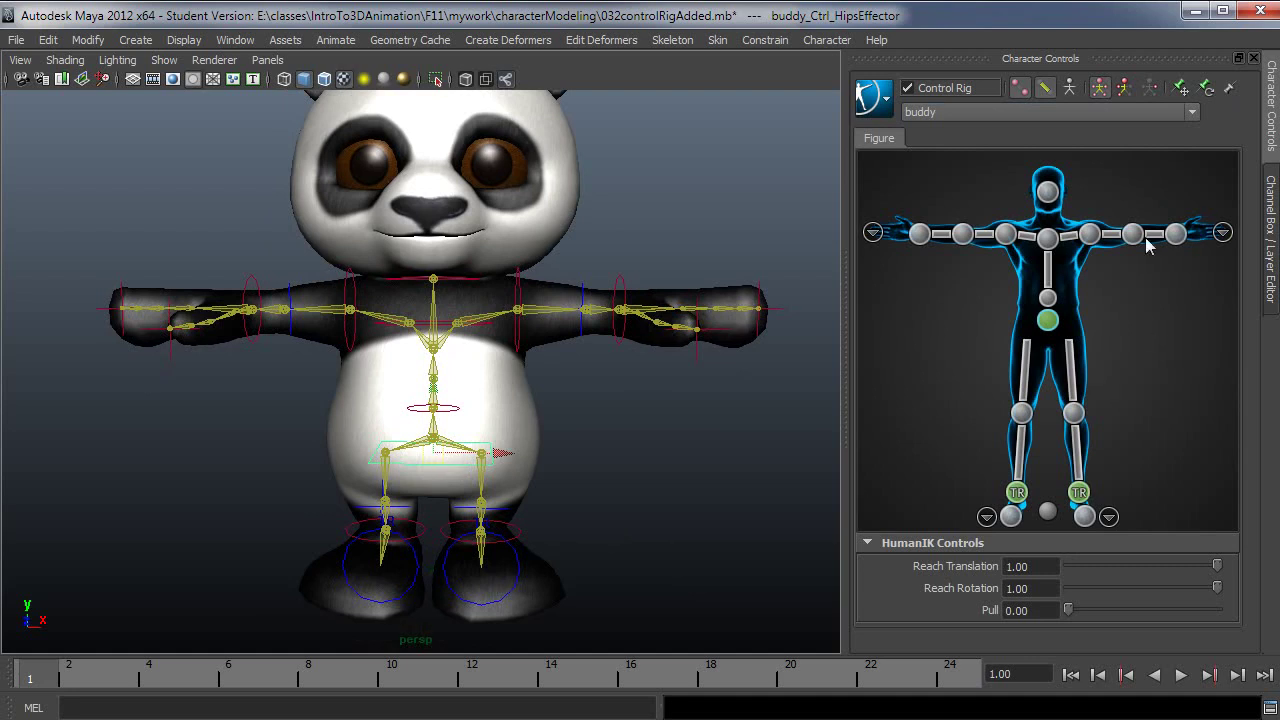
left_click_drag(443, 456, 484, 490)
key("ctrl+z")
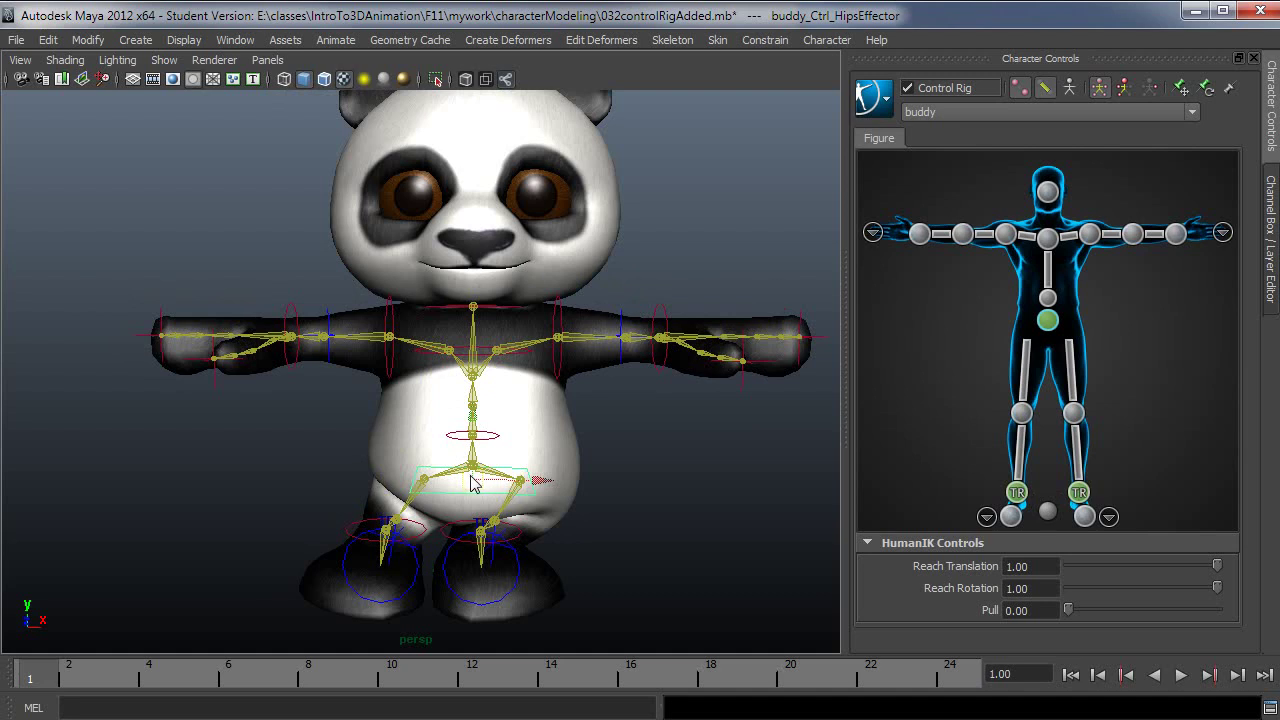
left_click_drag(474, 481, 433, 455)
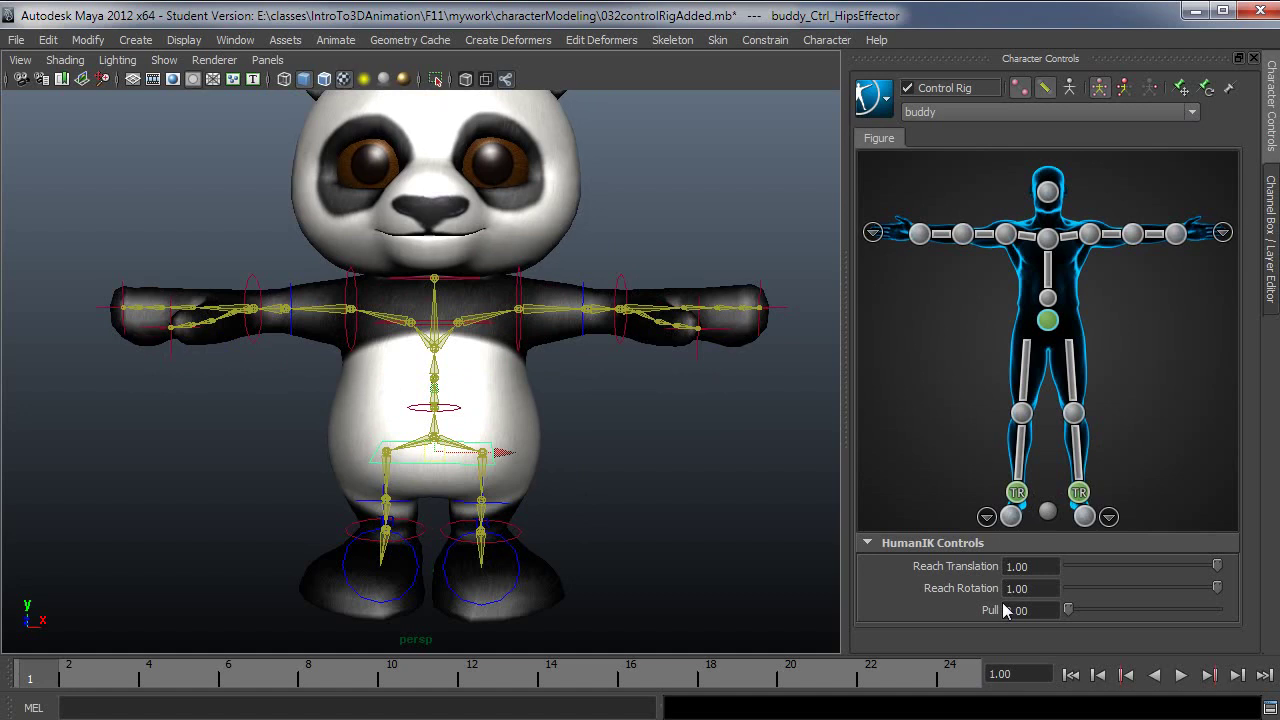
Select buddy_Ctrl_RightAnkleEffector from the HumanIK figure
left_click(1019, 495)
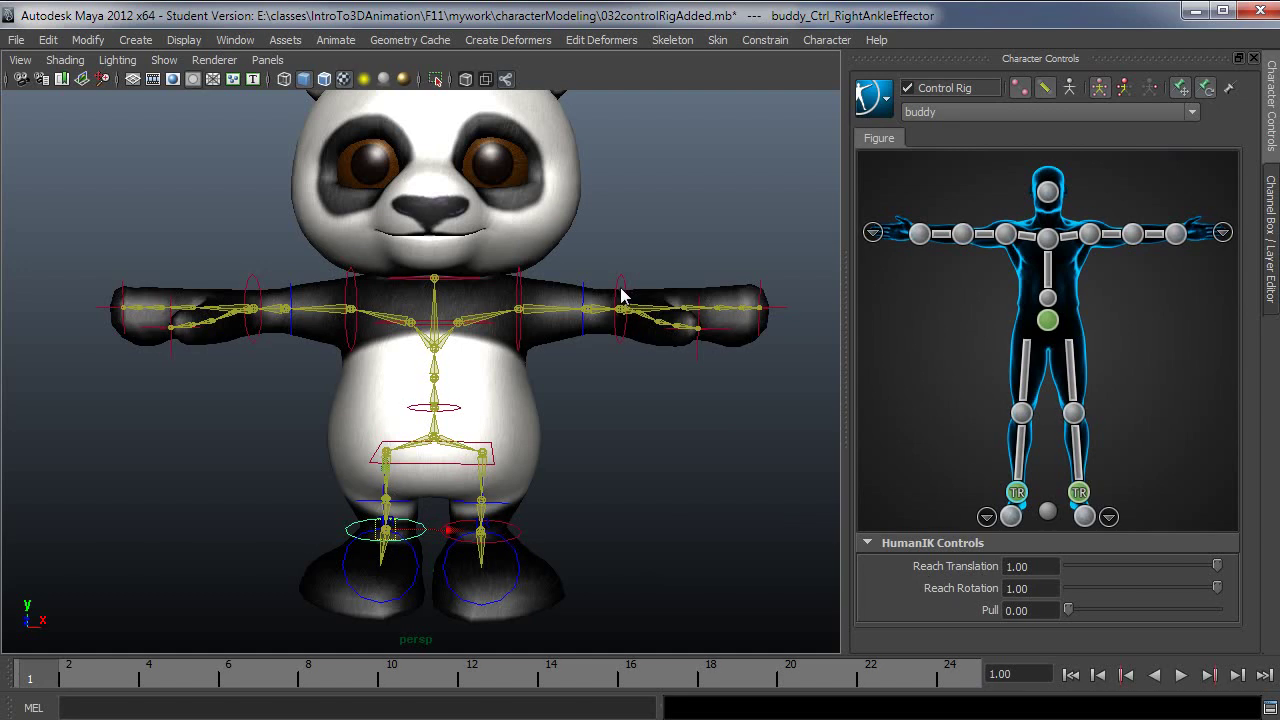
Pin the hips in translation and rotation, then pull the left wrist to see the body follow
left_click(453, 330)
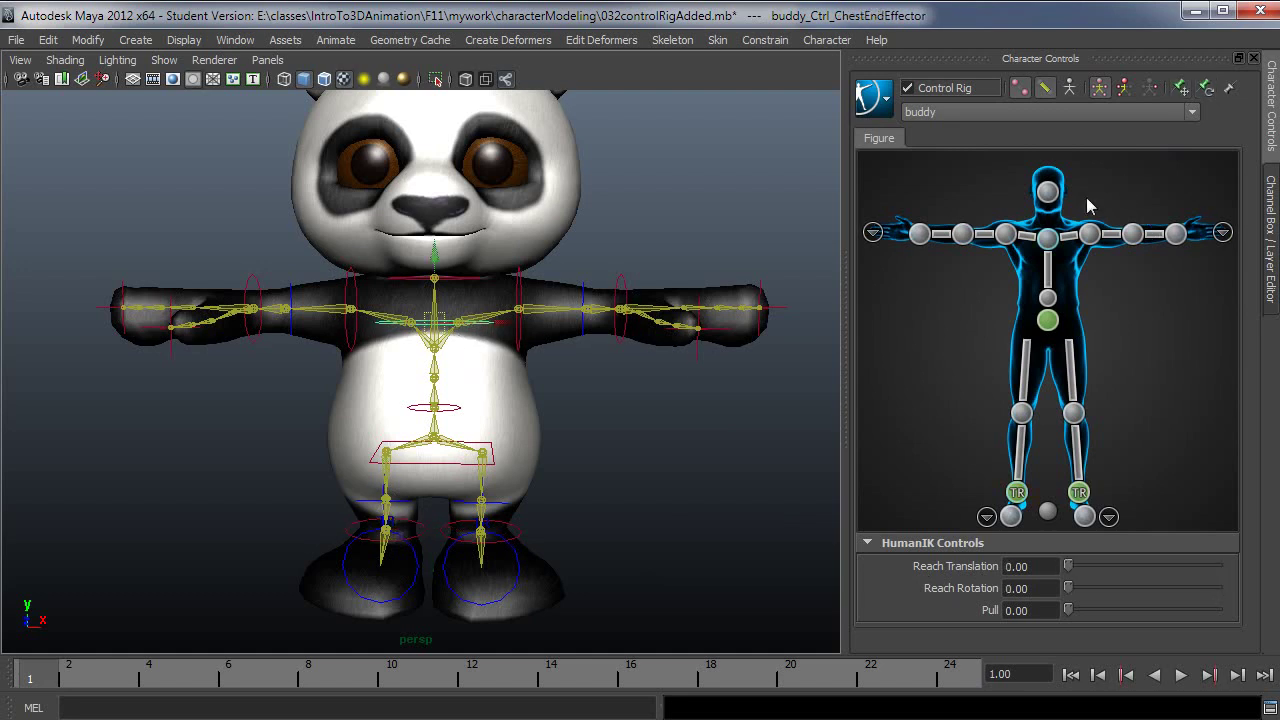
left_click(1048, 321)
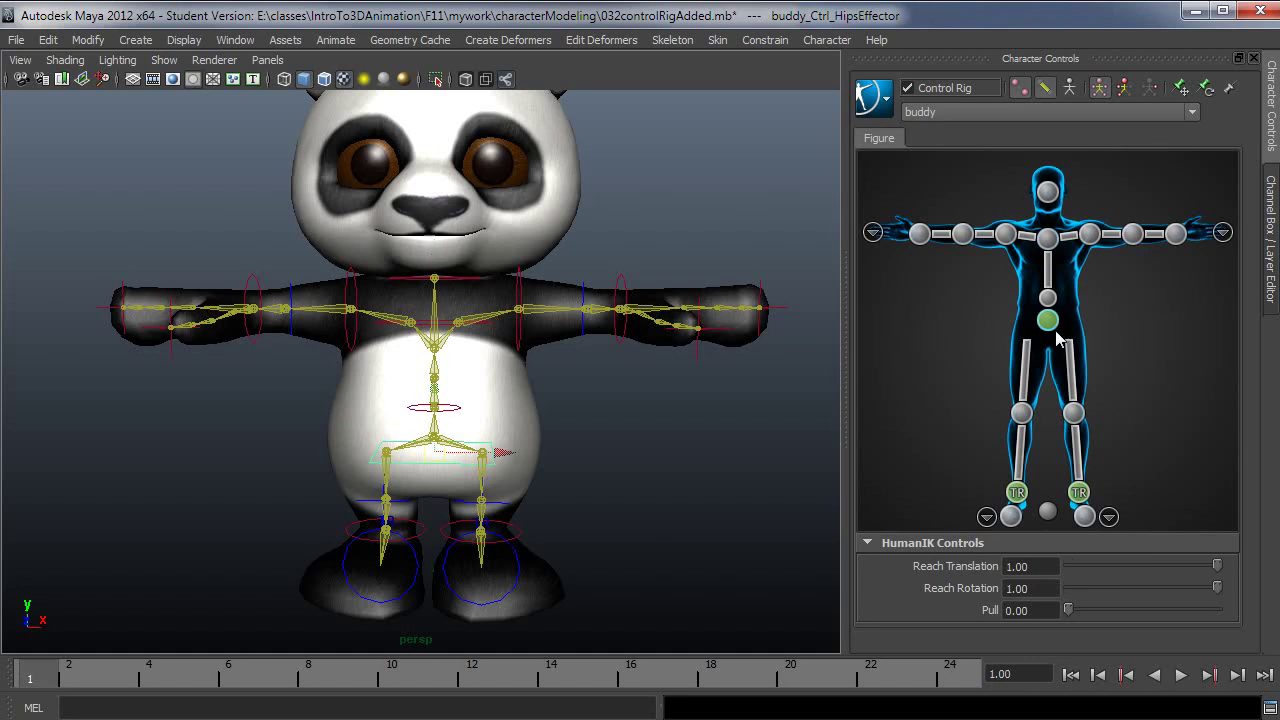
left_click(1181, 88)
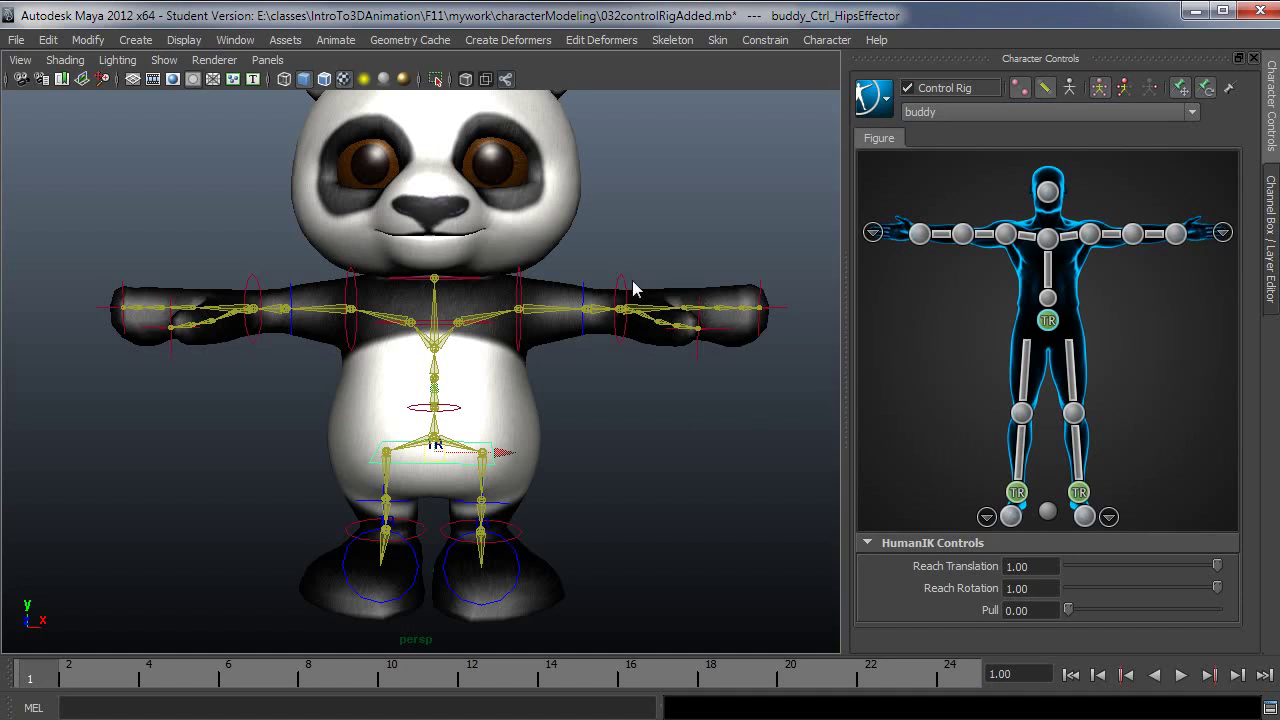
left_click(624, 312)
left_click_drag(624, 312, 632, 366)
Pin the chest in translation and rotation, then lower the left arm from the wrist
left_click(448, 327)
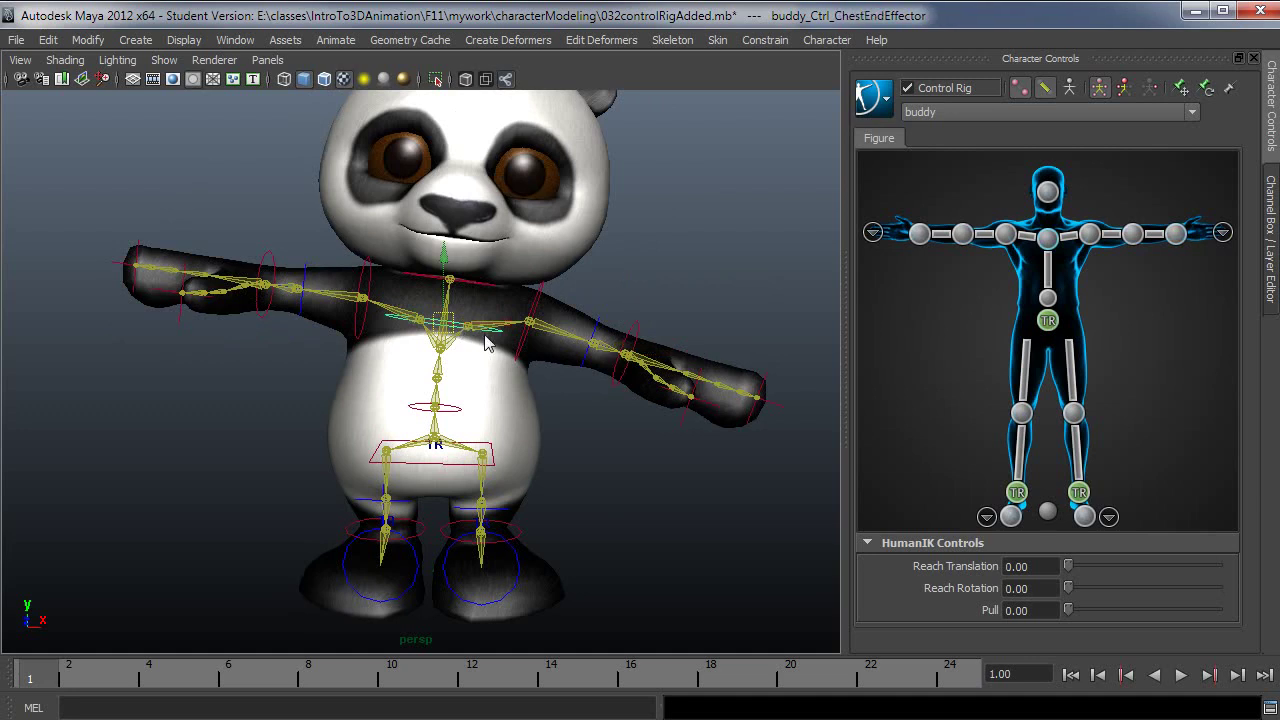
left_click(1181, 88)
left_click(1206, 88)
left_click_drag(641, 340, 627, 414)
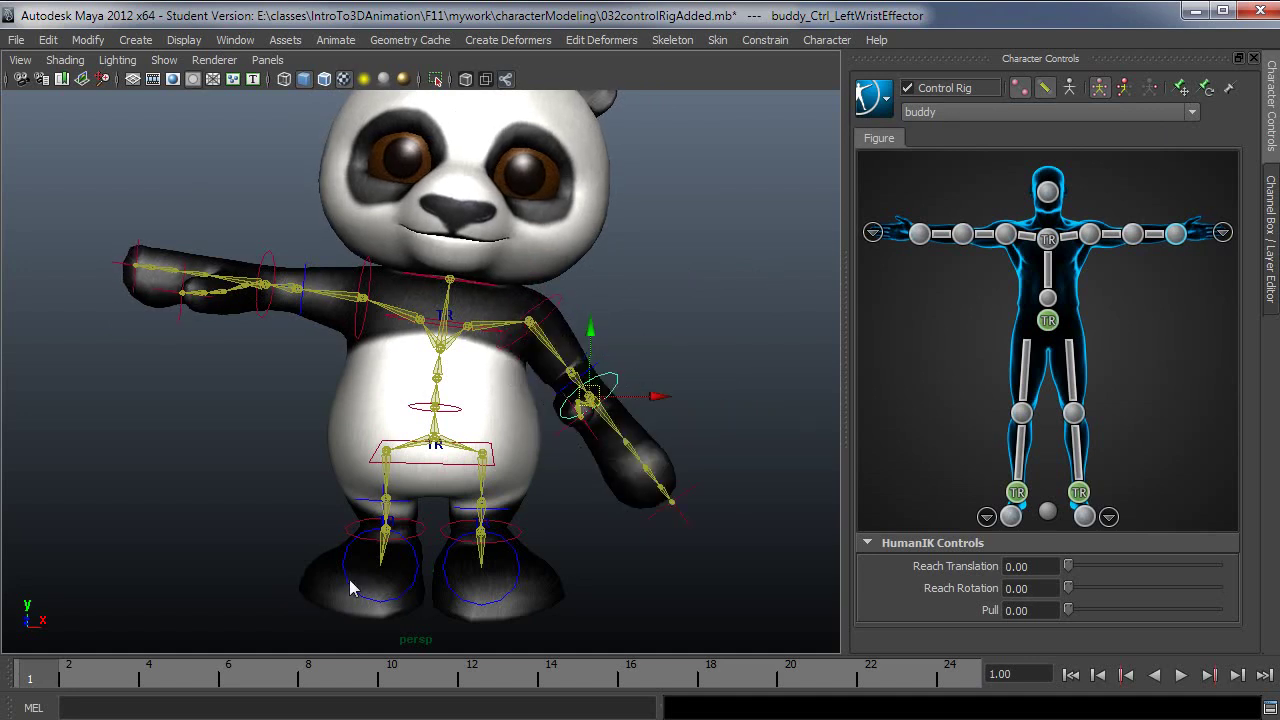
Apply Control Rig > Stance Pose from the HumanIK menu, then select the chest and hips effectors
left_click(872, 97)
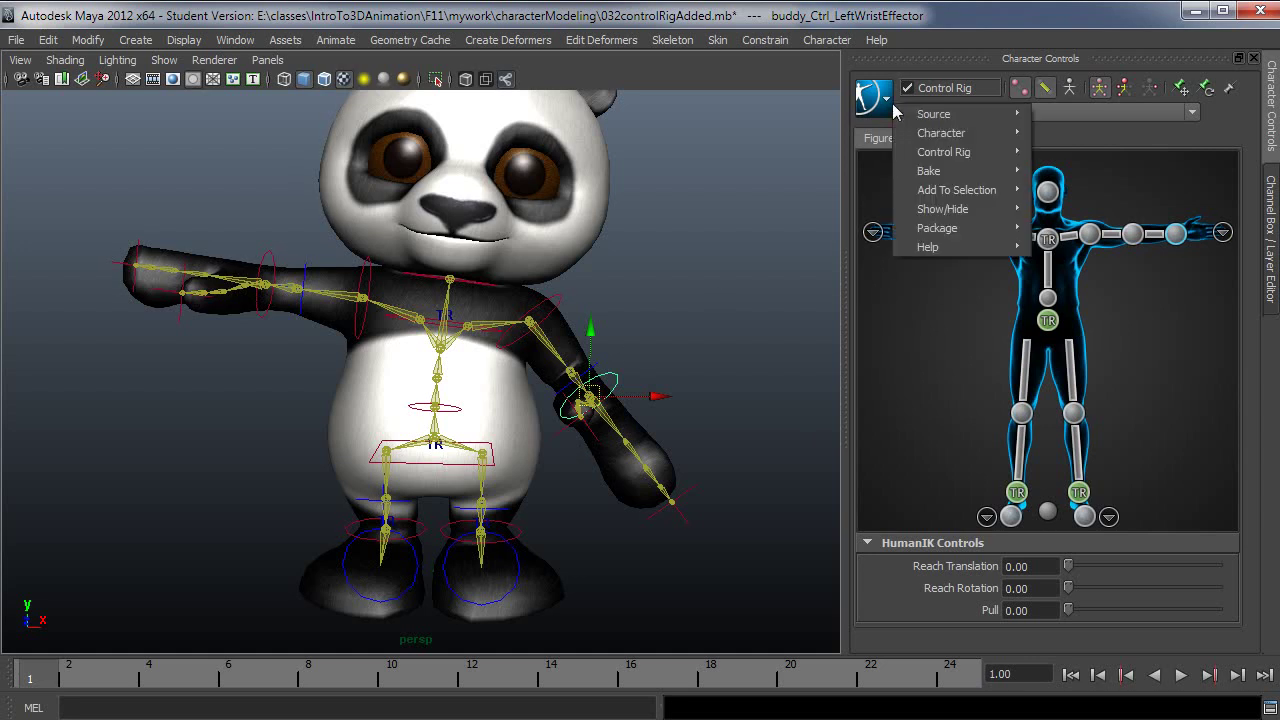
mouse_move(905, 152)
left_click(1084, 201)
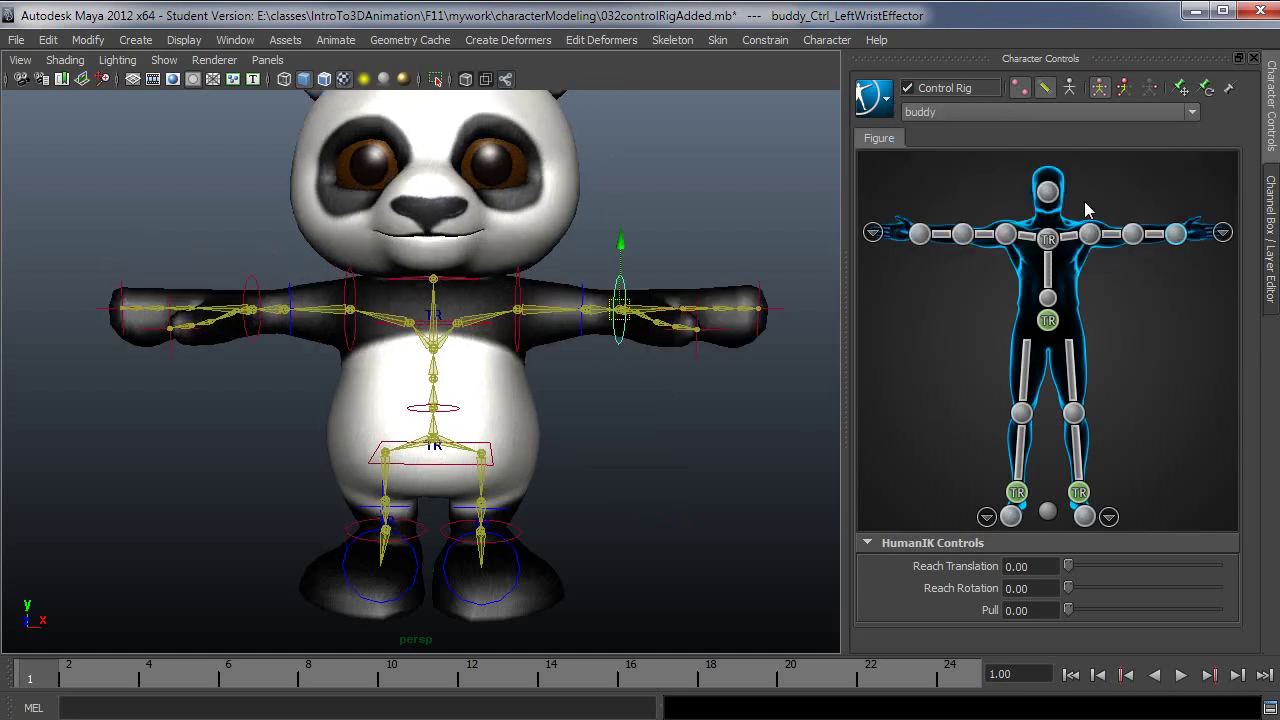
left_click(1050, 242)
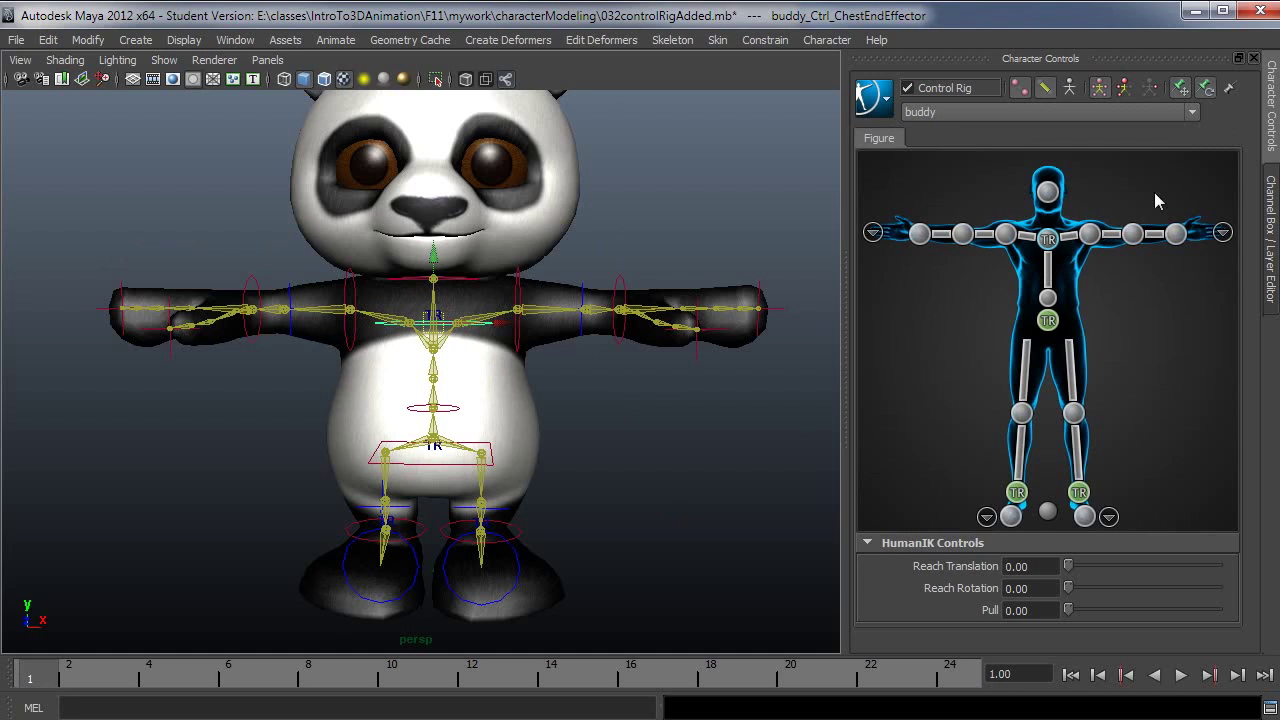
left_click(1058, 322)
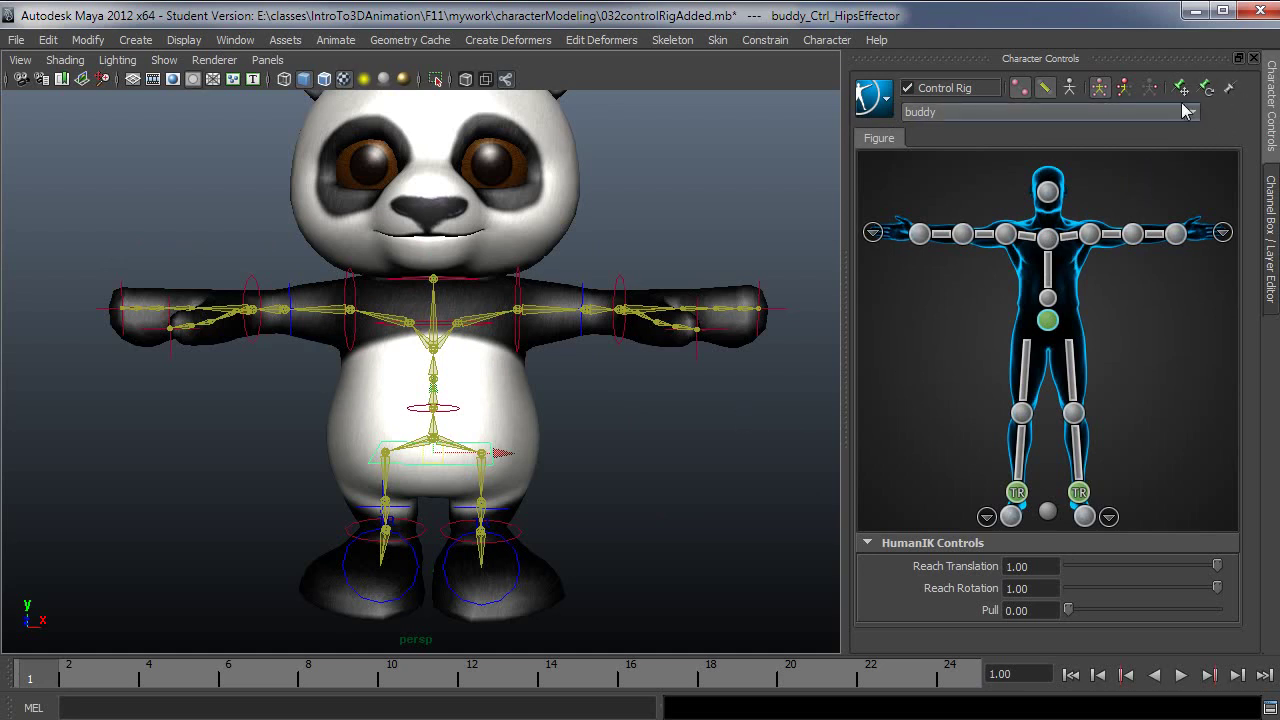
Frame the panda, select the right wrist effector, and raise the right arm into a bent pose
mouse_move(627, 538)
left_mouse_down("alt")
mouse_move(586, 549)
mouse_move(620, 551)
mouse_move(641, 527)
left_mouse_up("alt")
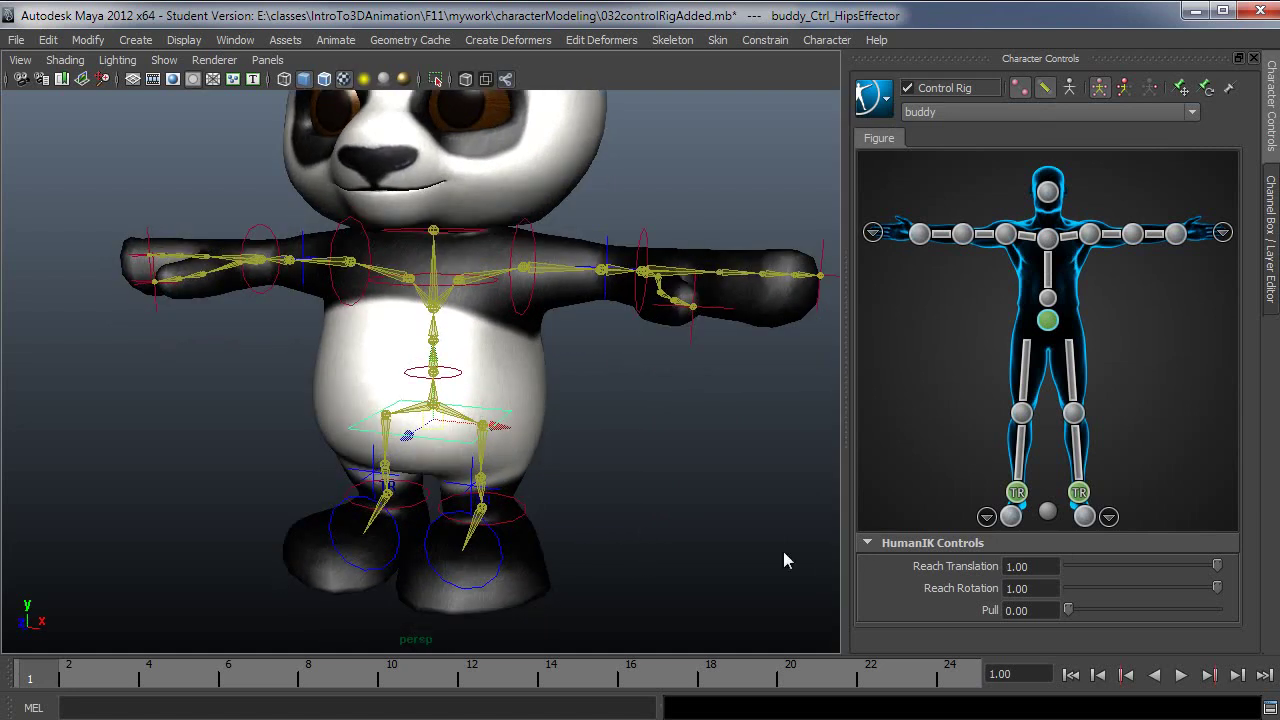
right_click_drag(783, 551, 289, 307, "alt")
left_click(288, 293)
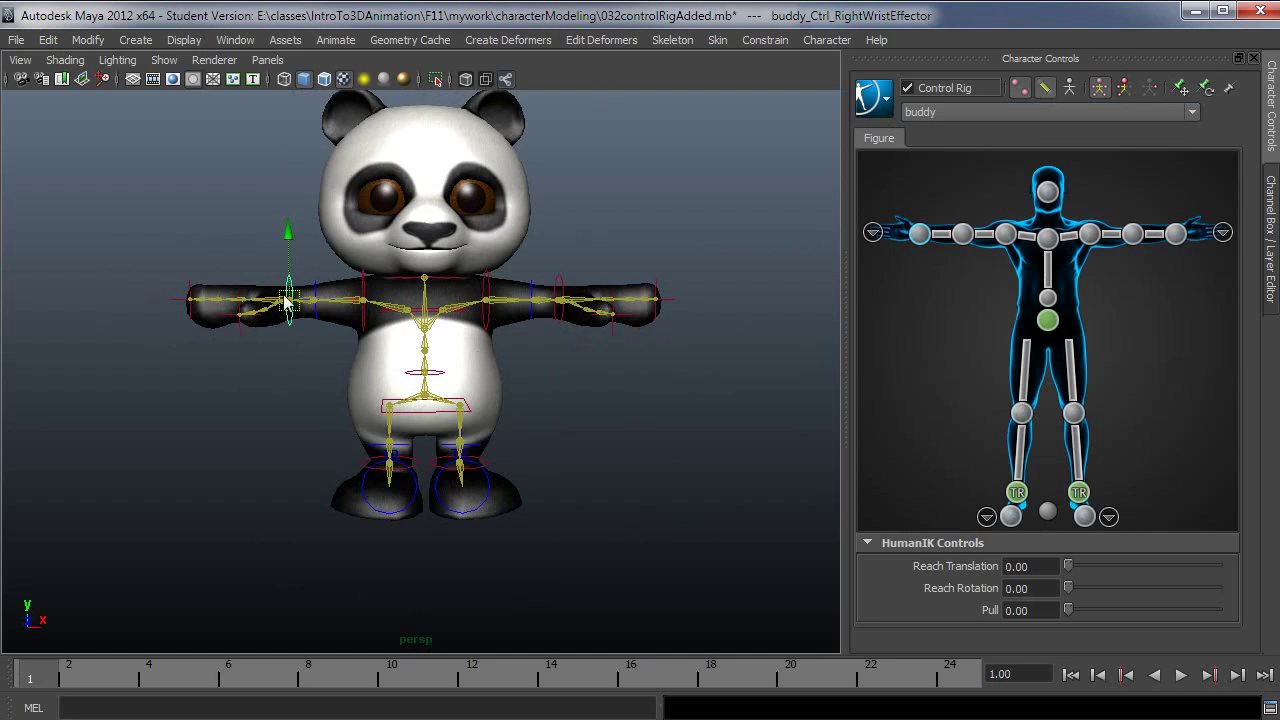
left_click_drag(291, 275, 368, 278)
key("ctrl+z")
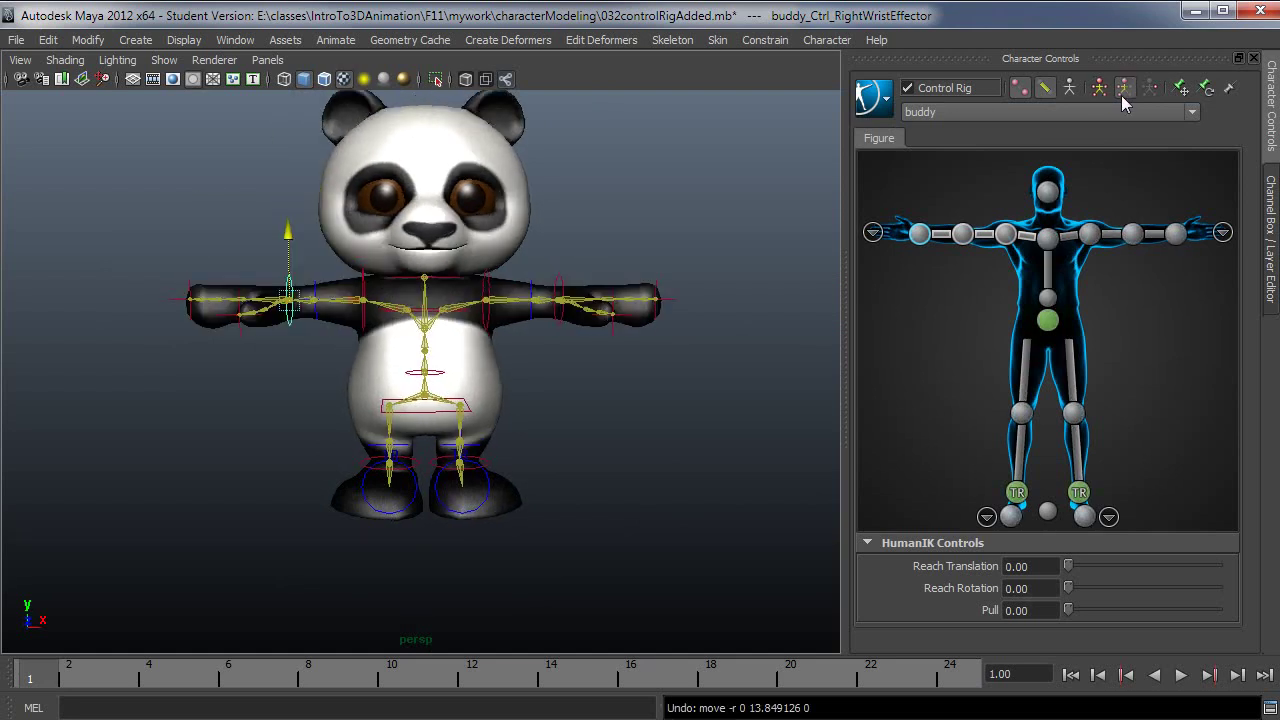
left_click_drag(291, 277, 324, 254)
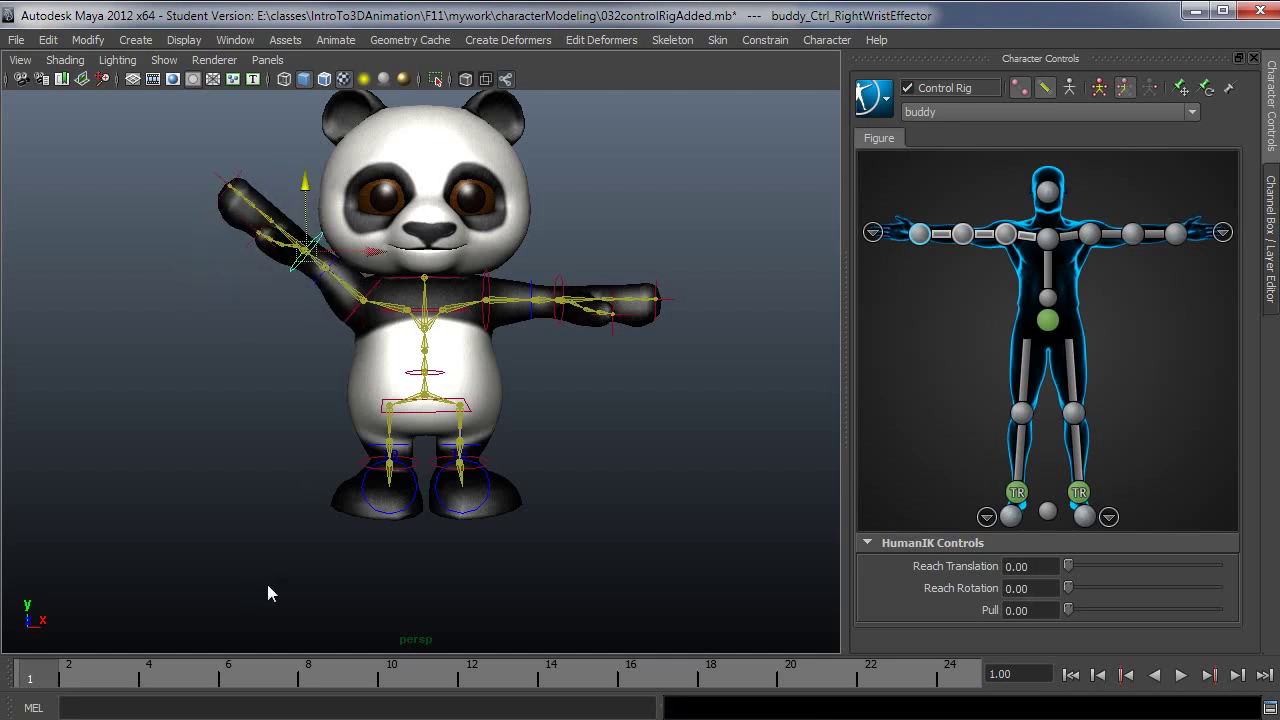
Jump to frame 12 with Alt+V, lower the right arm, and scrub back to review
key("alt+v")
key("alt+v")
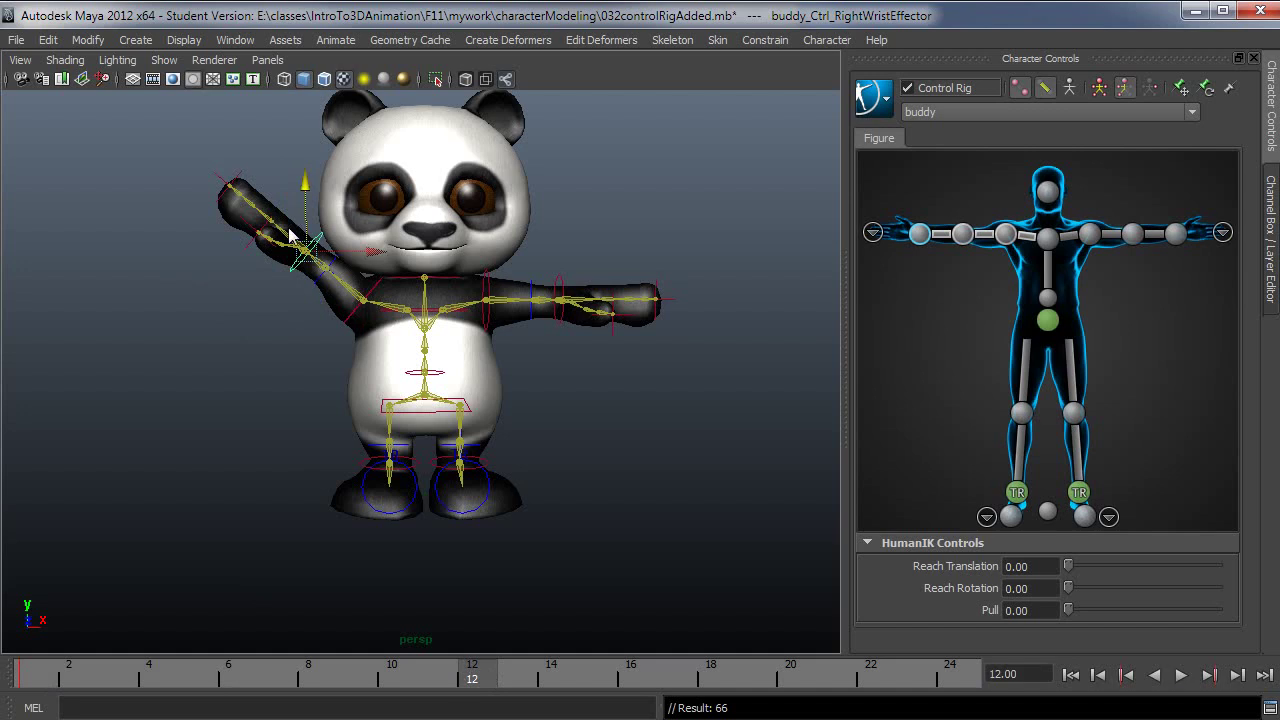
left_click_drag(305, 217, 306, 342)
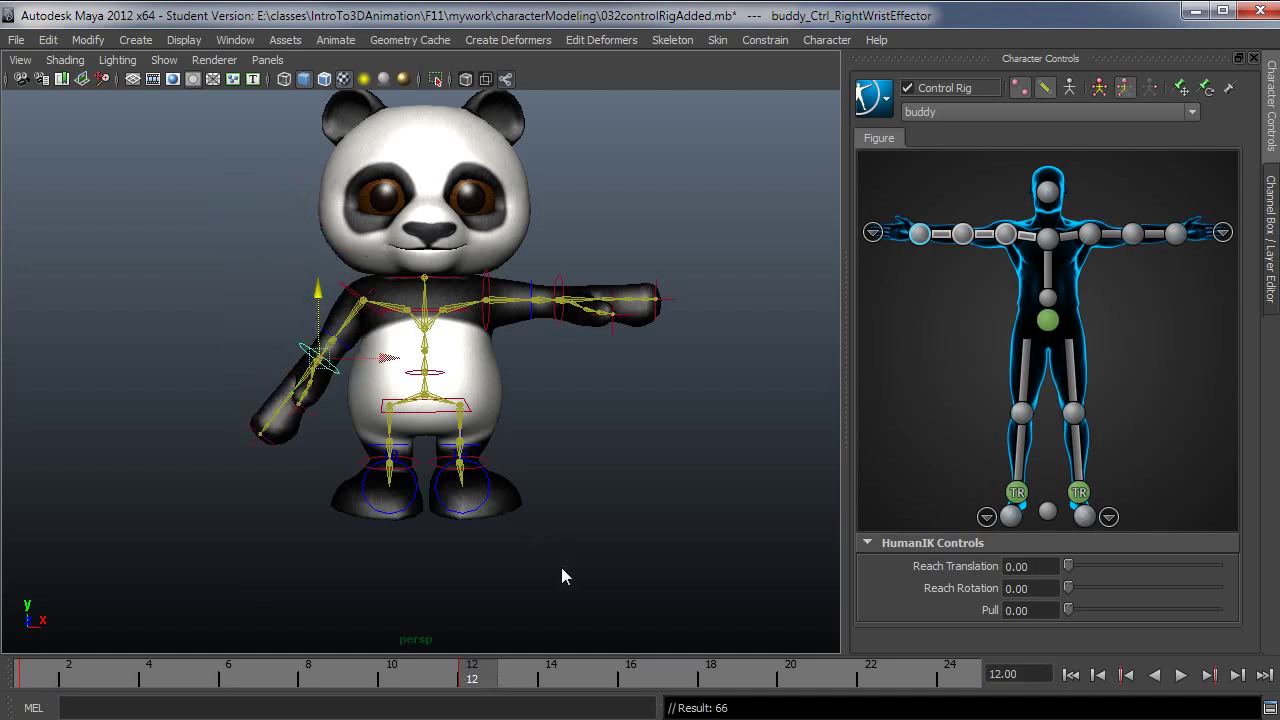
left_click_drag(503, 684, 35, 680)
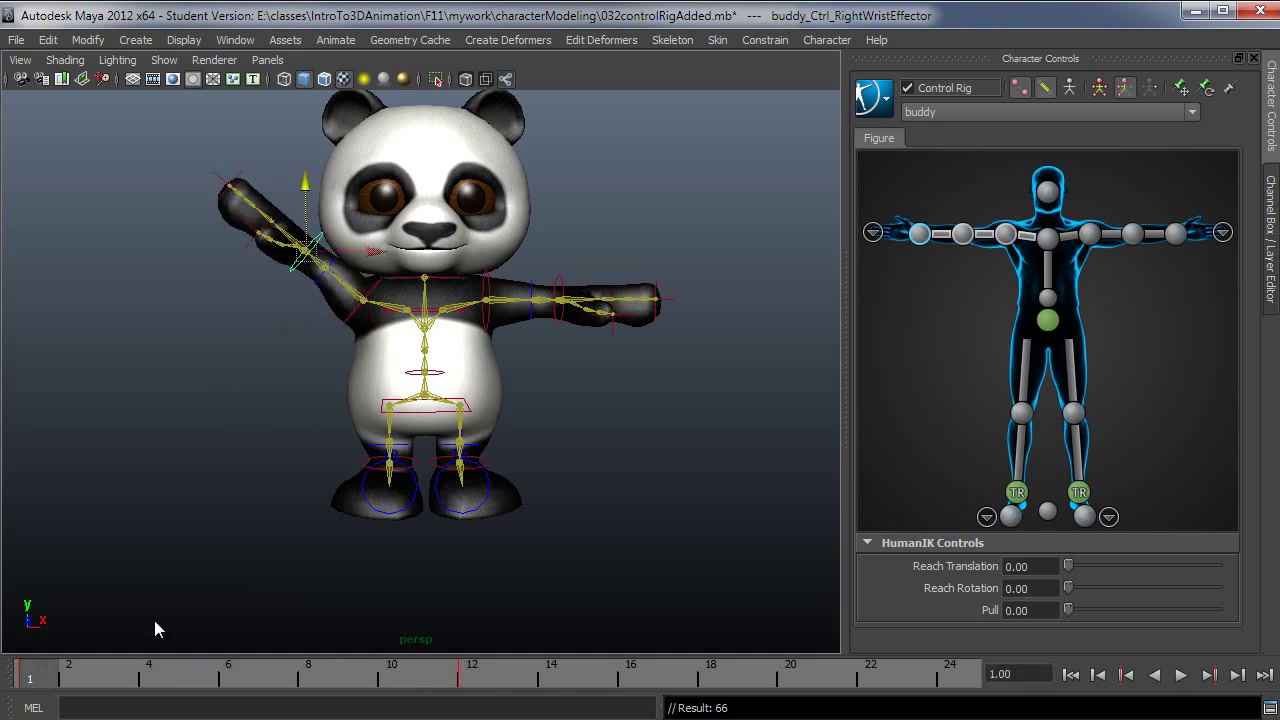
Orbit back to a front view and scrub to frame 1 to check the right arm's swing
left_click_drag(248, 388, 278, 421, "alt")
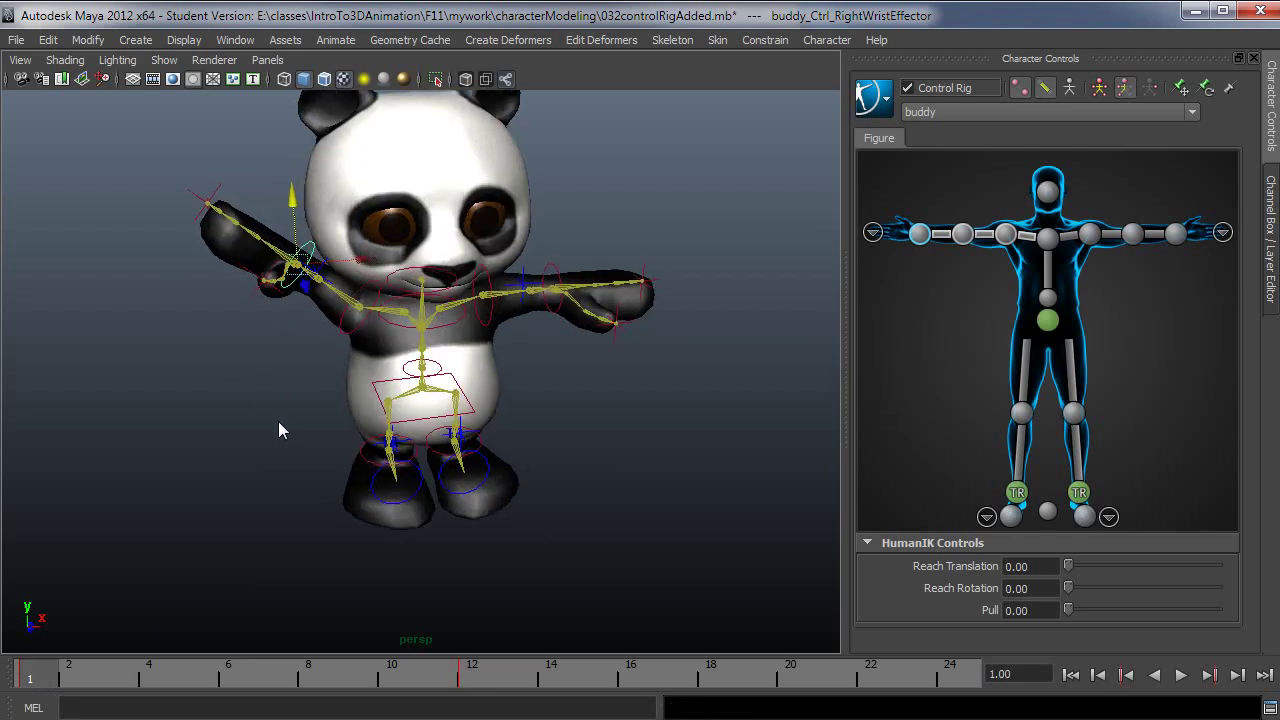
left_click_drag(297, 310, 314, 238, "alt")
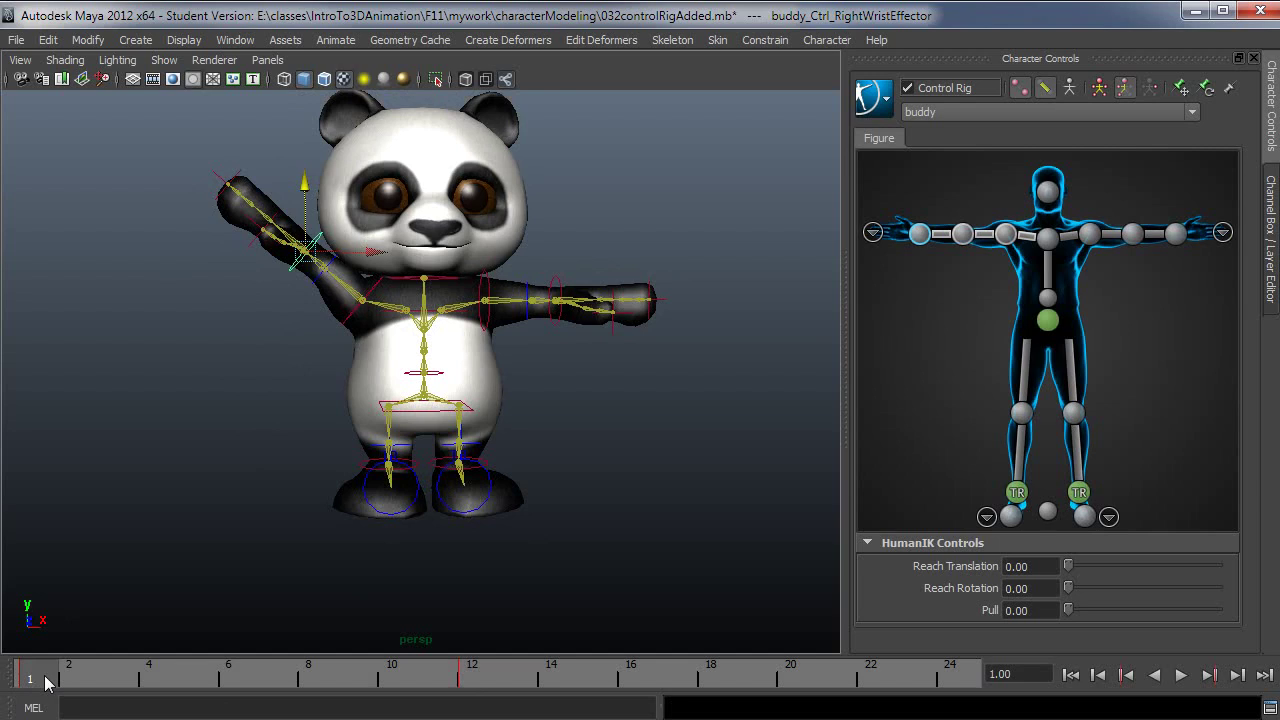
mouse_move(45, 682)
left_mouse_down()
mouse_move(243, 705)
mouse_move(474, 698)
mouse_move(36, 688)
mouse_move(434, 680)
mouse_move(40, 680)
left_mouse_up()
Set the right wrist's Reach Translation and Reach Rotation to 1.00, then scrub to watch the IK-driven swing
scroll(396, 415, "up", 2)
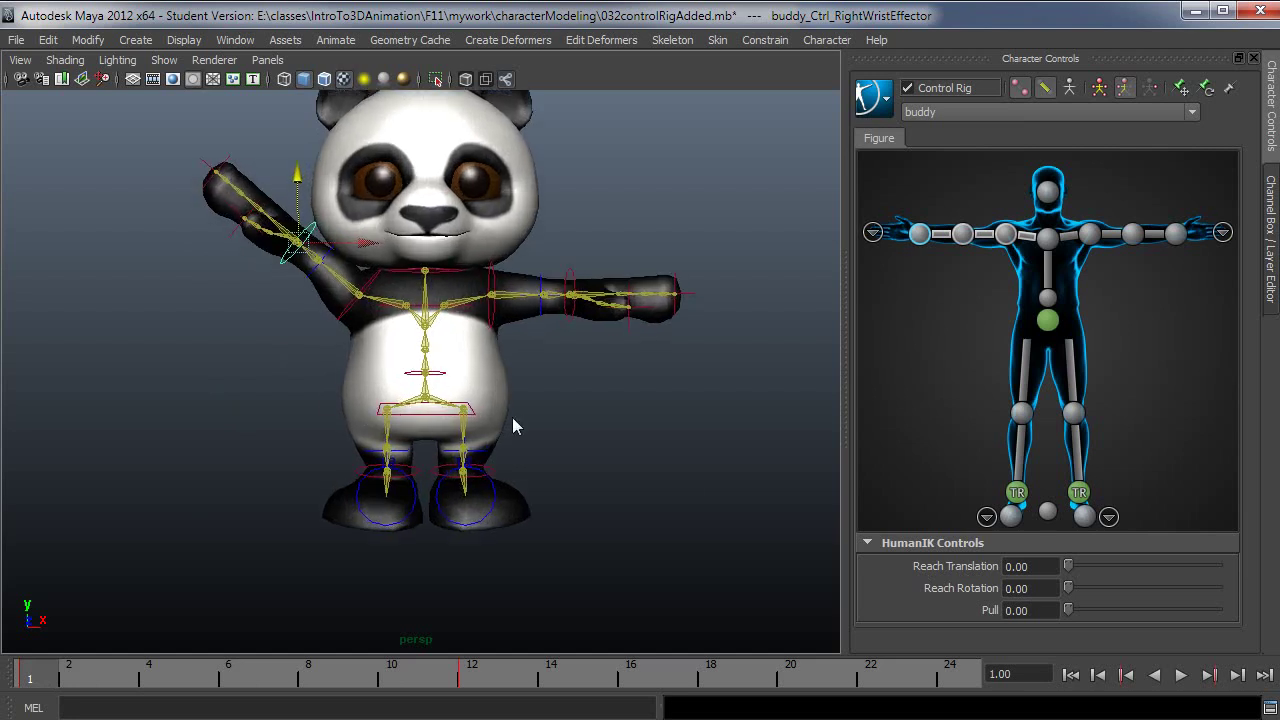
left_click_drag(1067, 568, 1270, 580)
left_click_drag(1068, 588, 1250, 590)
mouse_move(55, 683)
left_mouse_down()
mouse_move(429, 707)
mouse_move(358, 708)
mouse_move(206, 677)
mouse_move(30, 678)
left_mouse_up()
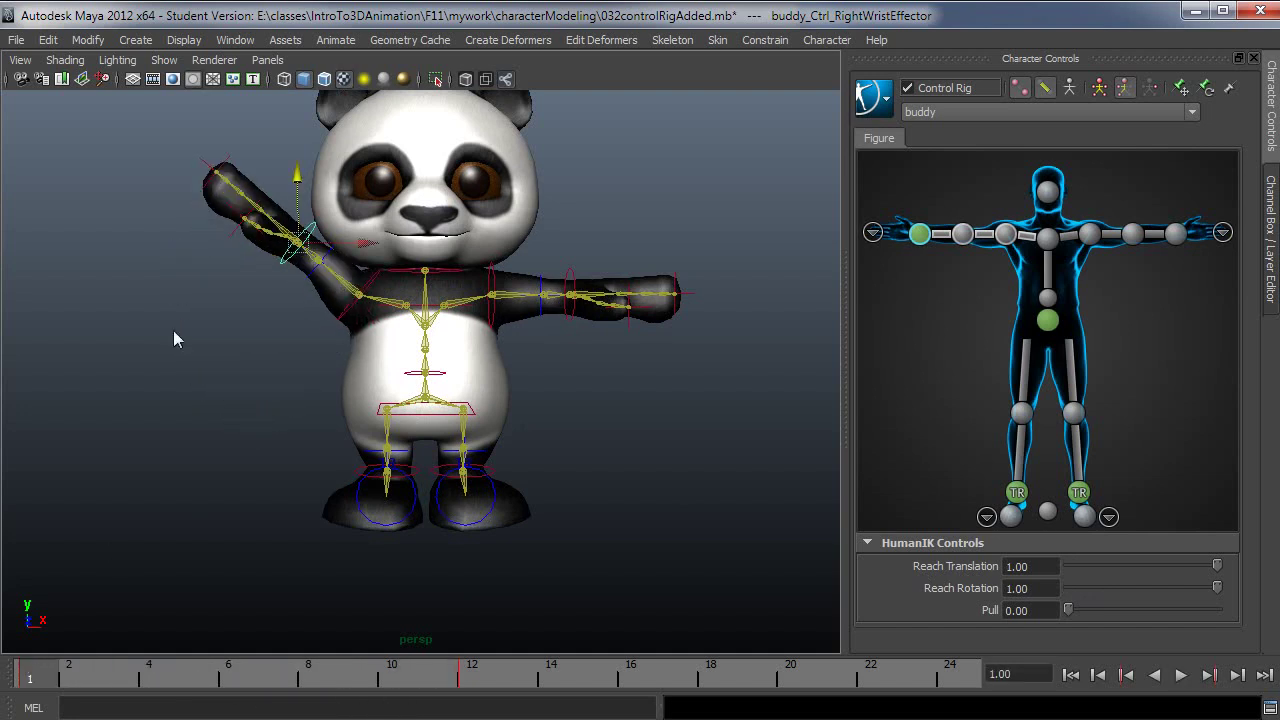
Turn off Shading > X-Ray Joints, scrub the arm swing, then reset wrist Reach Translation and Rotation to 0.00
left_click(63, 59)
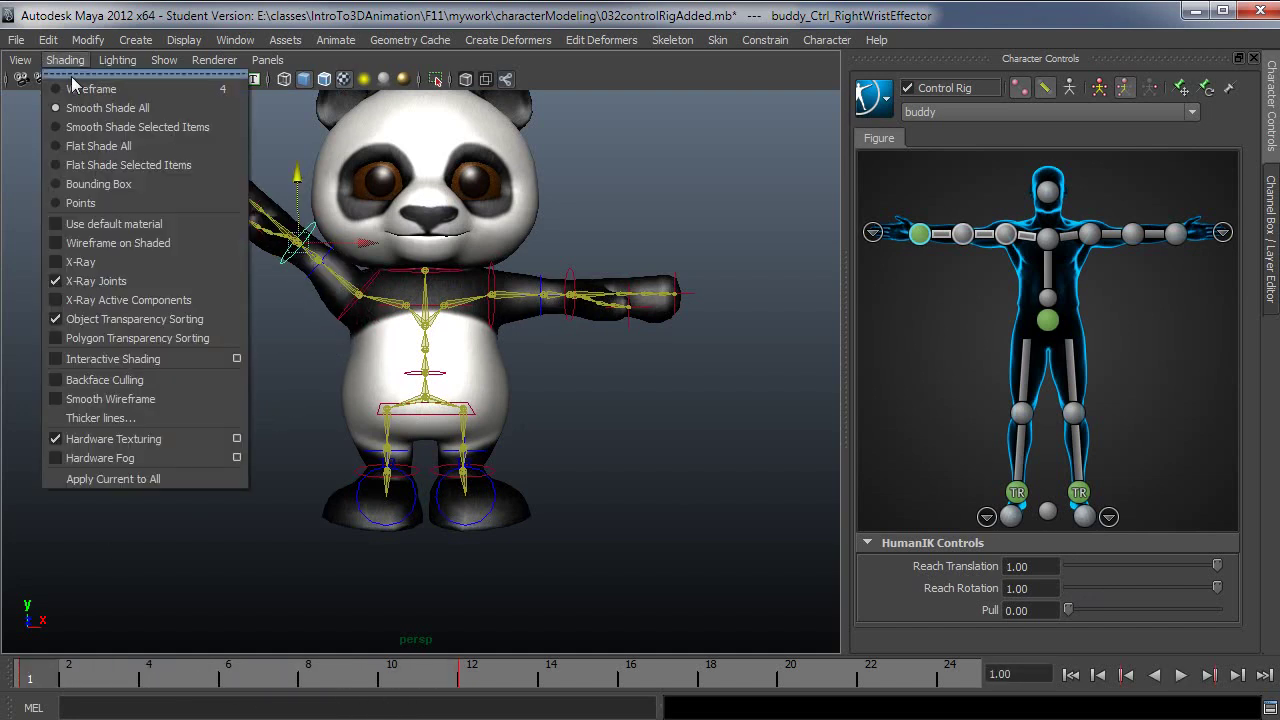
left_click(129, 284)
mouse_move(251, 454)
left_mouse_down("alt")
mouse_move(371, 517)
mouse_move(360, 562)
left_mouse_up("alt")
left_click_drag(45, 680, 274, 698)
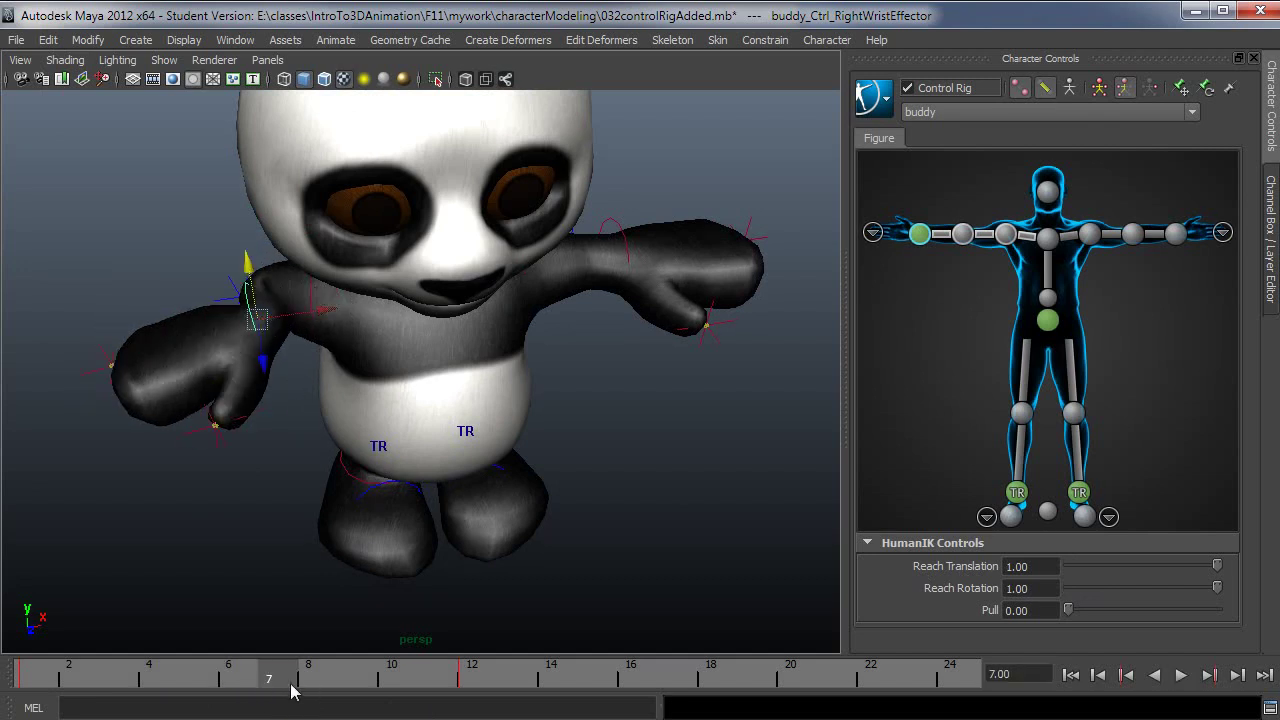
mouse_move(290, 690)
left_mouse_down()
mouse_move(471, 692)
mouse_move(40, 688)
left_mouse_up()
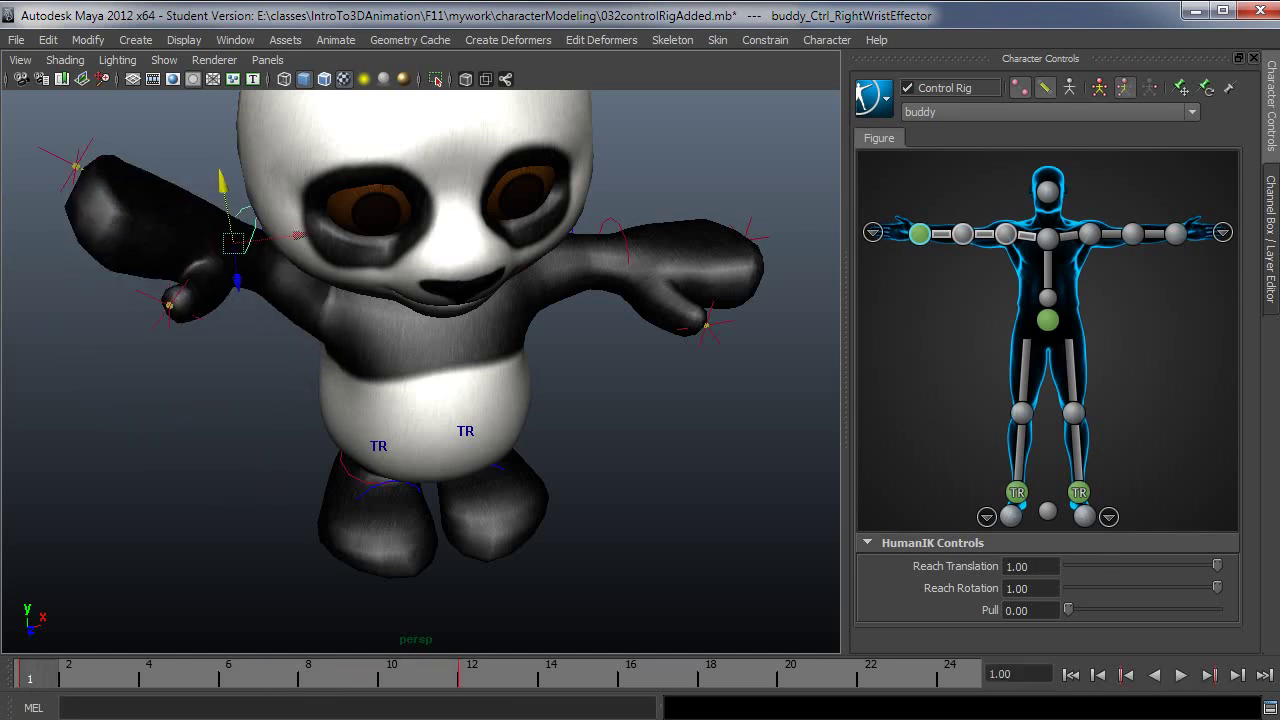
left_click_drag(1217, 565, 1062, 566)
left_click_drag(1216, 588, 829, 591)
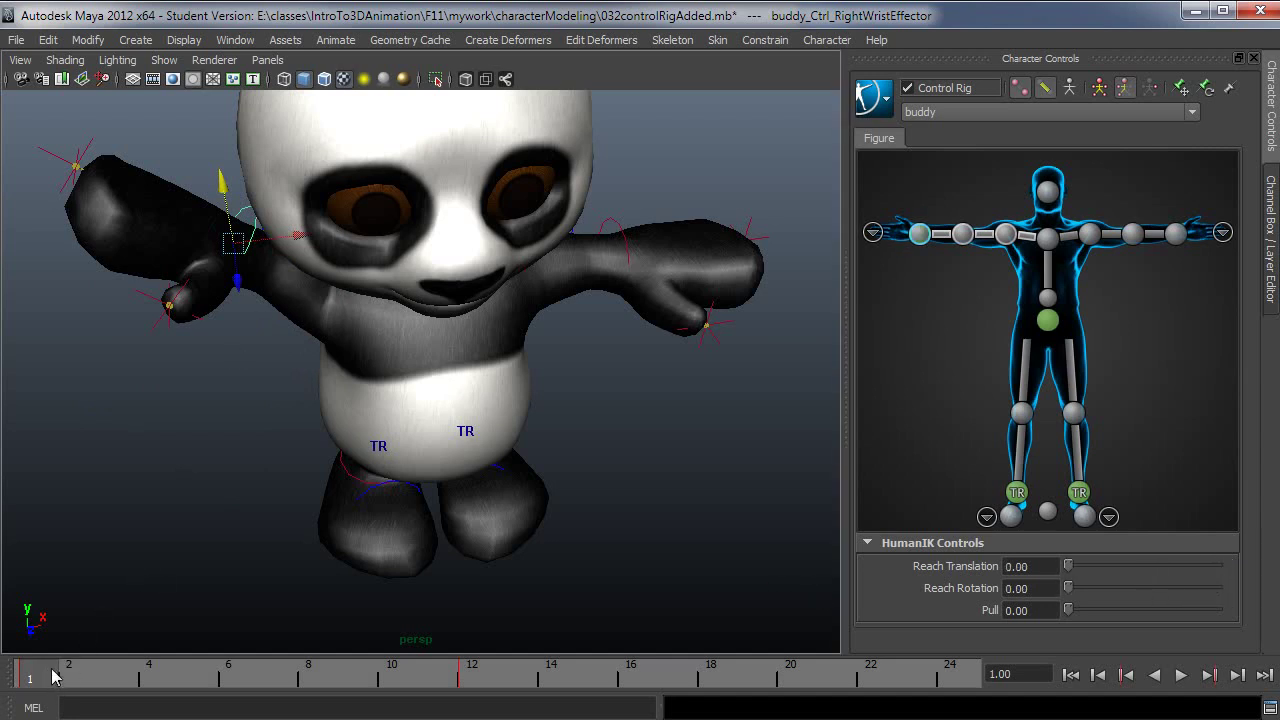
left_click_drag(52, 672, 5, 683)
left_click_drag(451, 474, 534, 449, "alt")
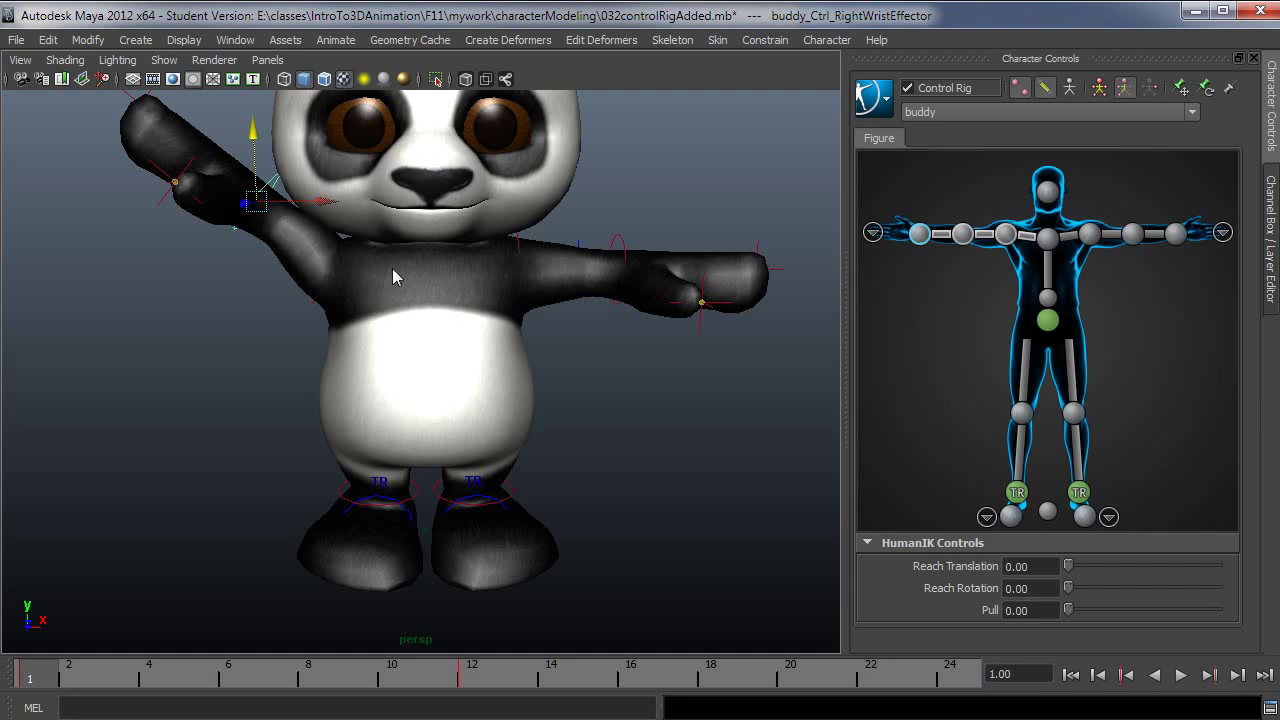
left_click_drag(269, 462, 494, 585, "alt")
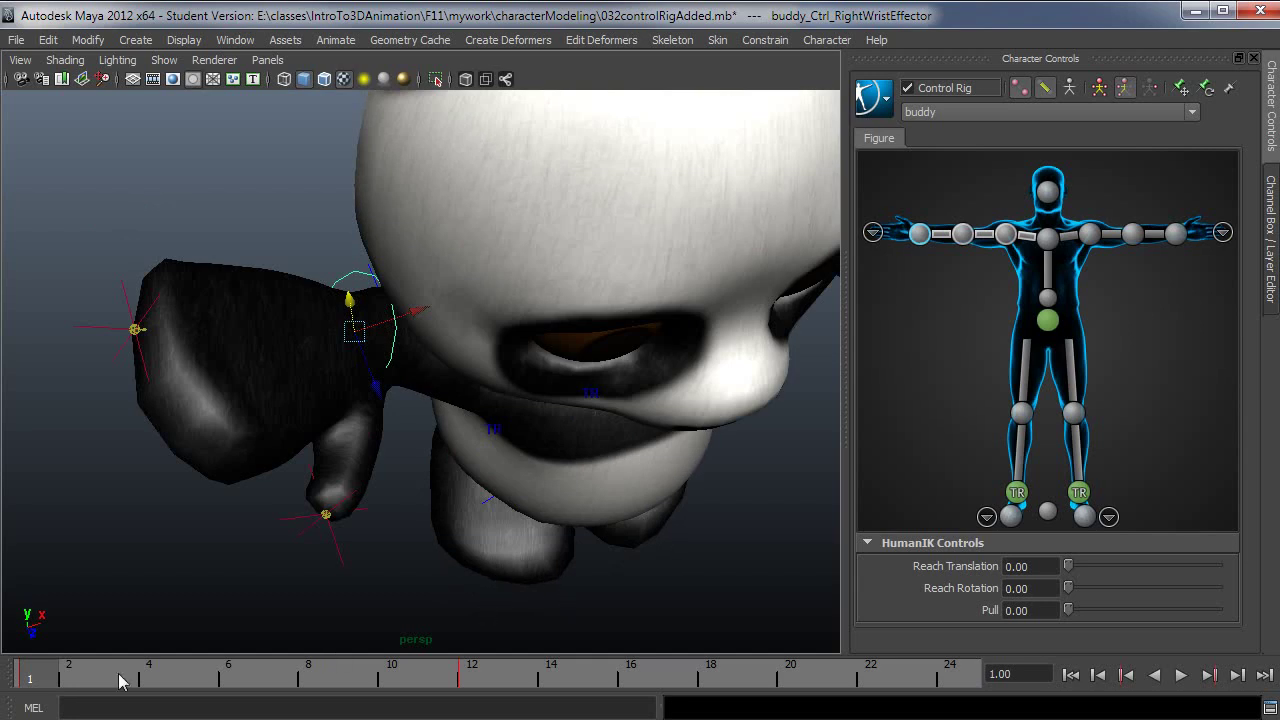
Set the right wrist's Reach Translation to full and step through the arm swing
key("alt+v")
key("alt+v")
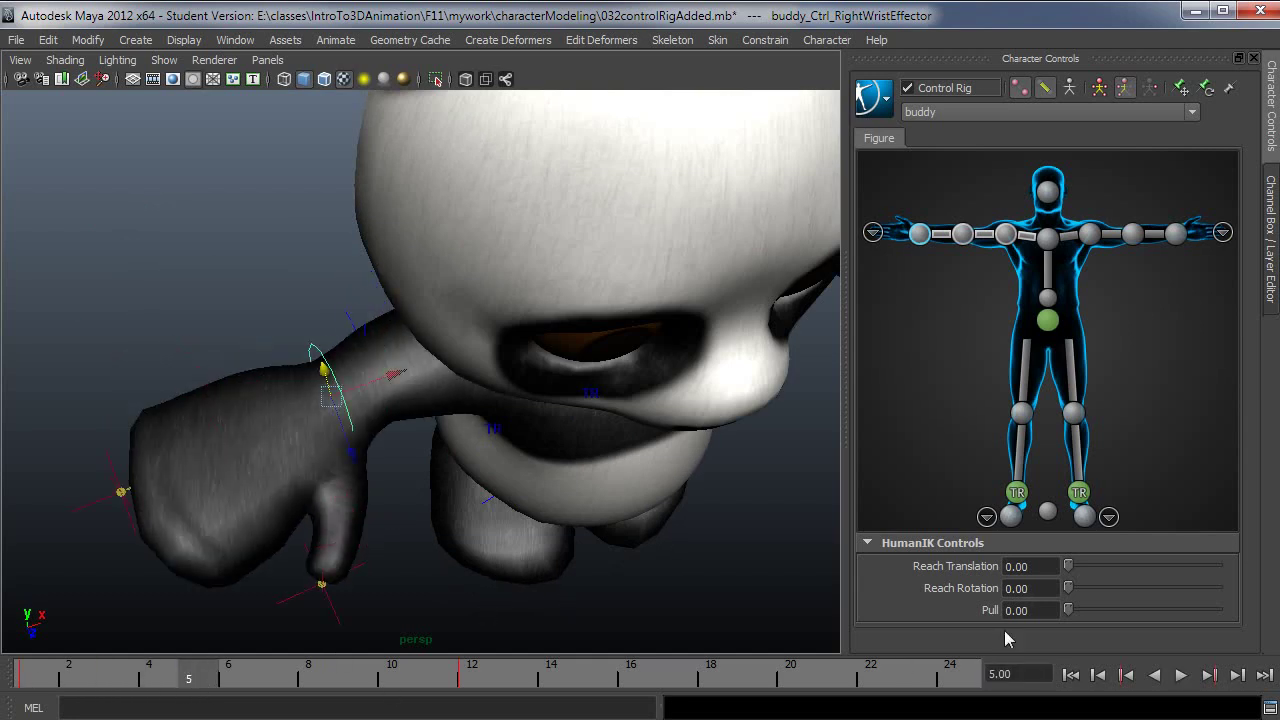
left_click_drag(1075, 573, 1264, 567)
key("alt+v")
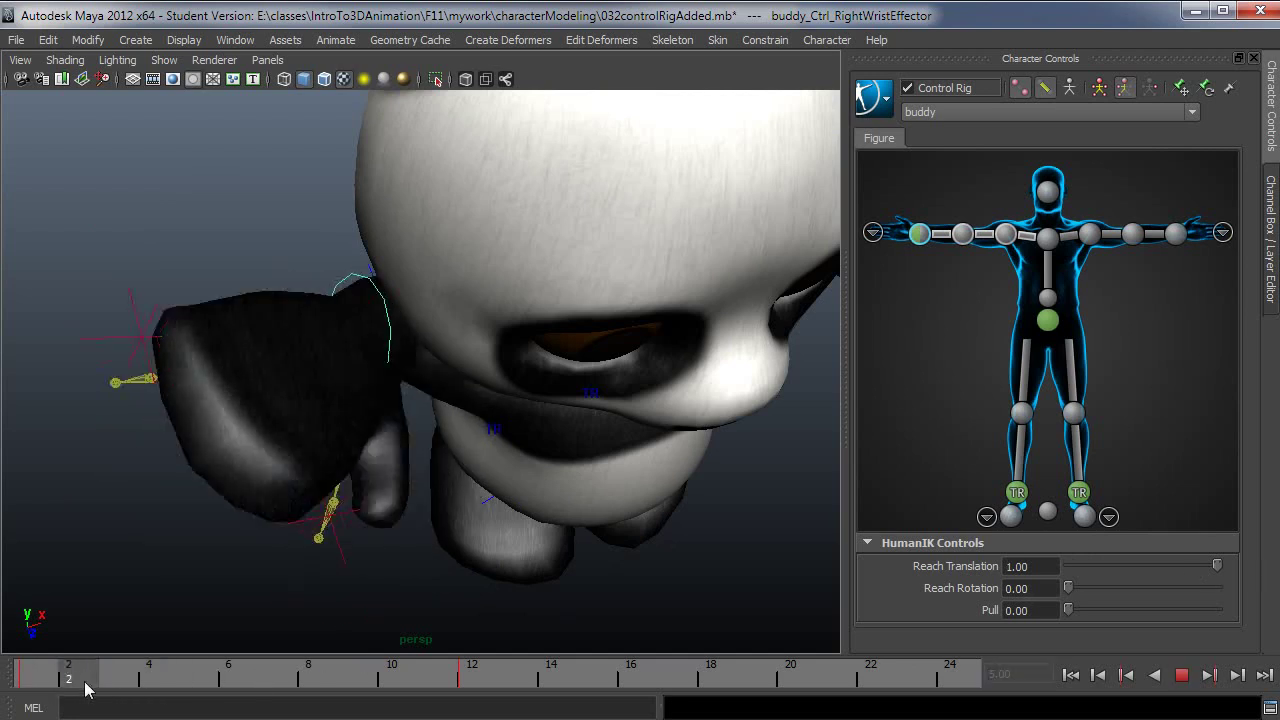
mouse_move(239, 689)
left_mouse_down()
mouse_move(443, 694)
mouse_move(14, 688)
mouse_move(272, 694)
left_mouse_up()
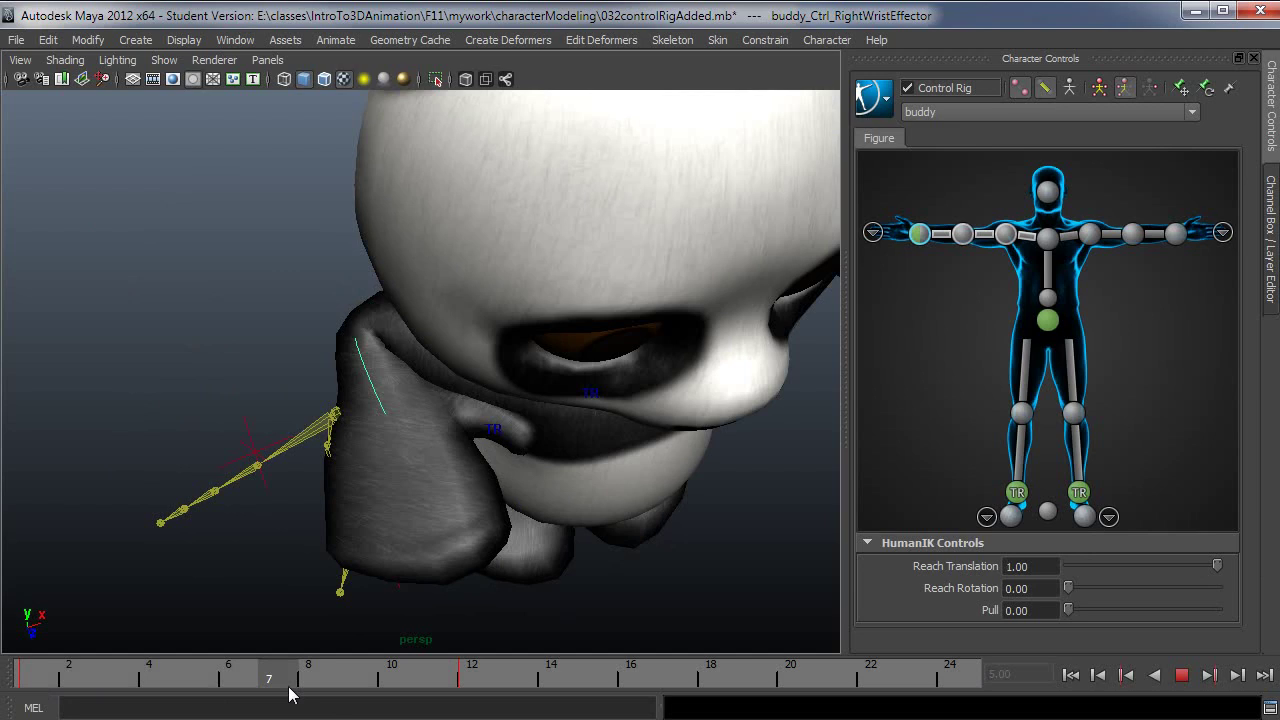
mouse_move(289, 694)
left_mouse_down()
mouse_move(444, 694)
mouse_move(20, 686)
left_mouse_up()
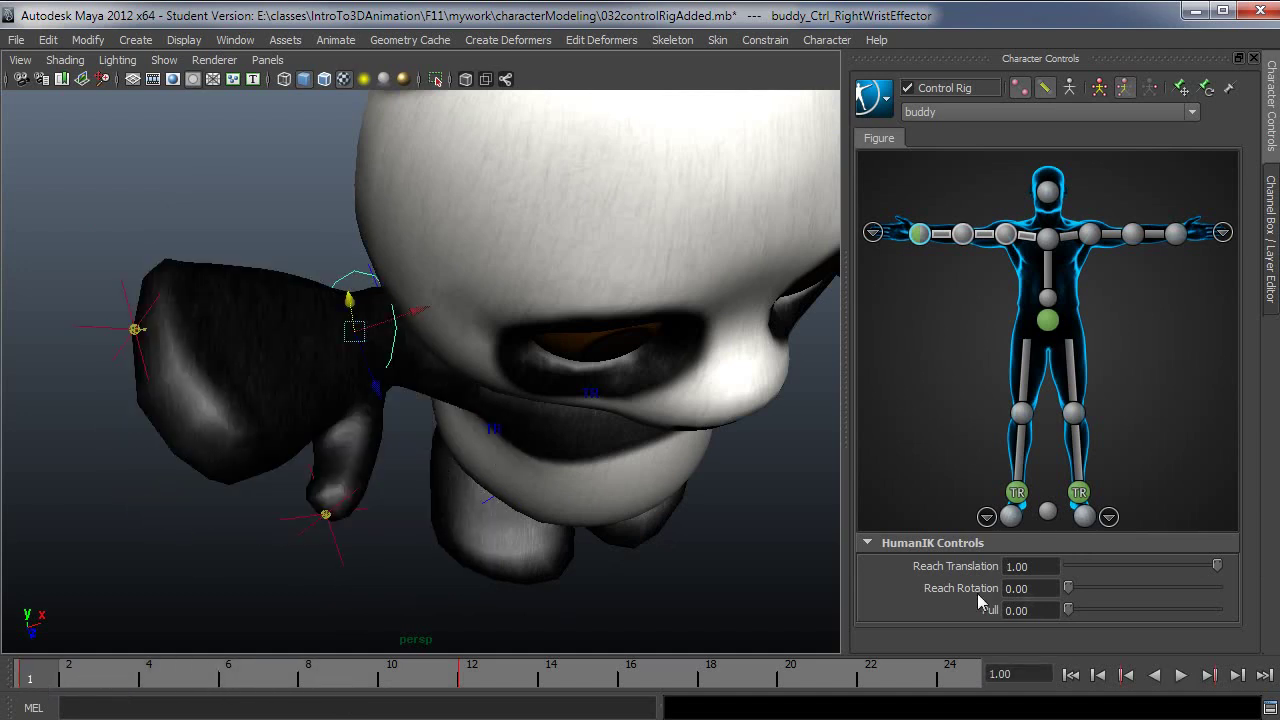
Replay from frame 1, set both wrist reach values to full, and scrub to frame 10
key("alt+v")
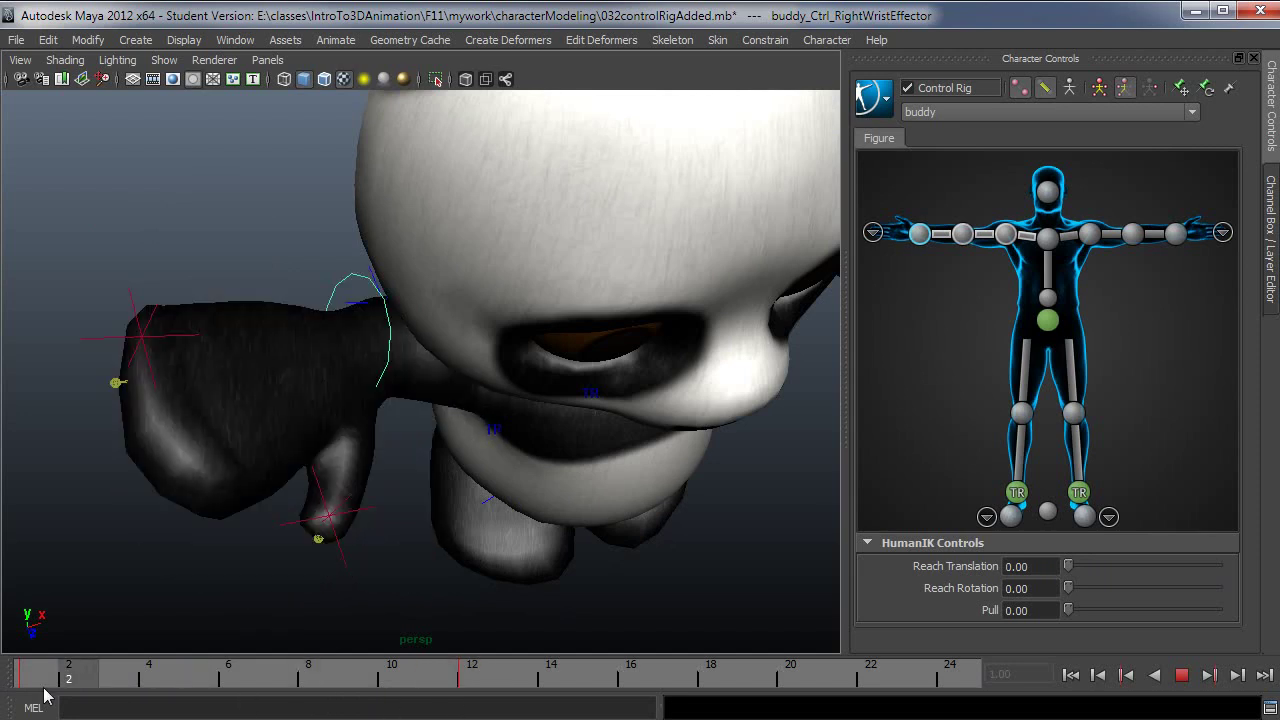
key("alt+v")
left_click(1075, 566)
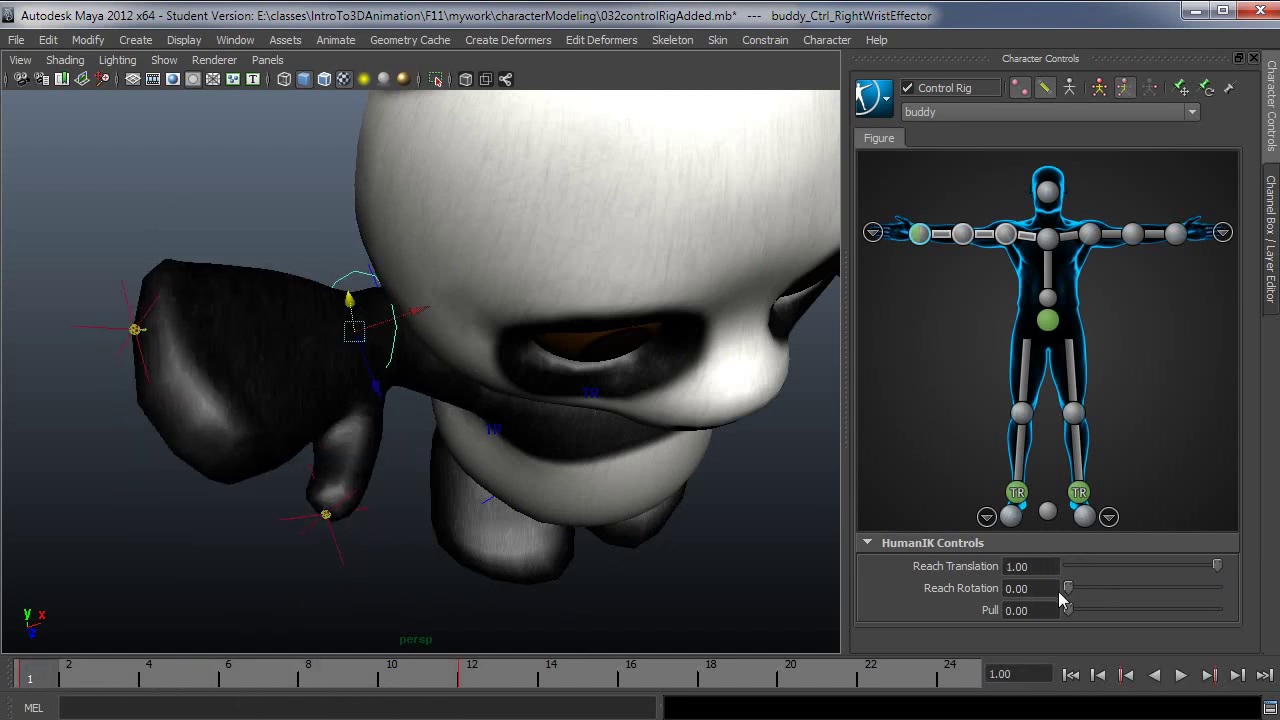
left_click(1077, 589)
left_click_drag(55, 681, 22, 680)
Drop Reach Rotation to 0, compare the arm poses, then set Reach Translation to 0
left_click_drag(1218, 589, 1068, 589)
key("alt+v")
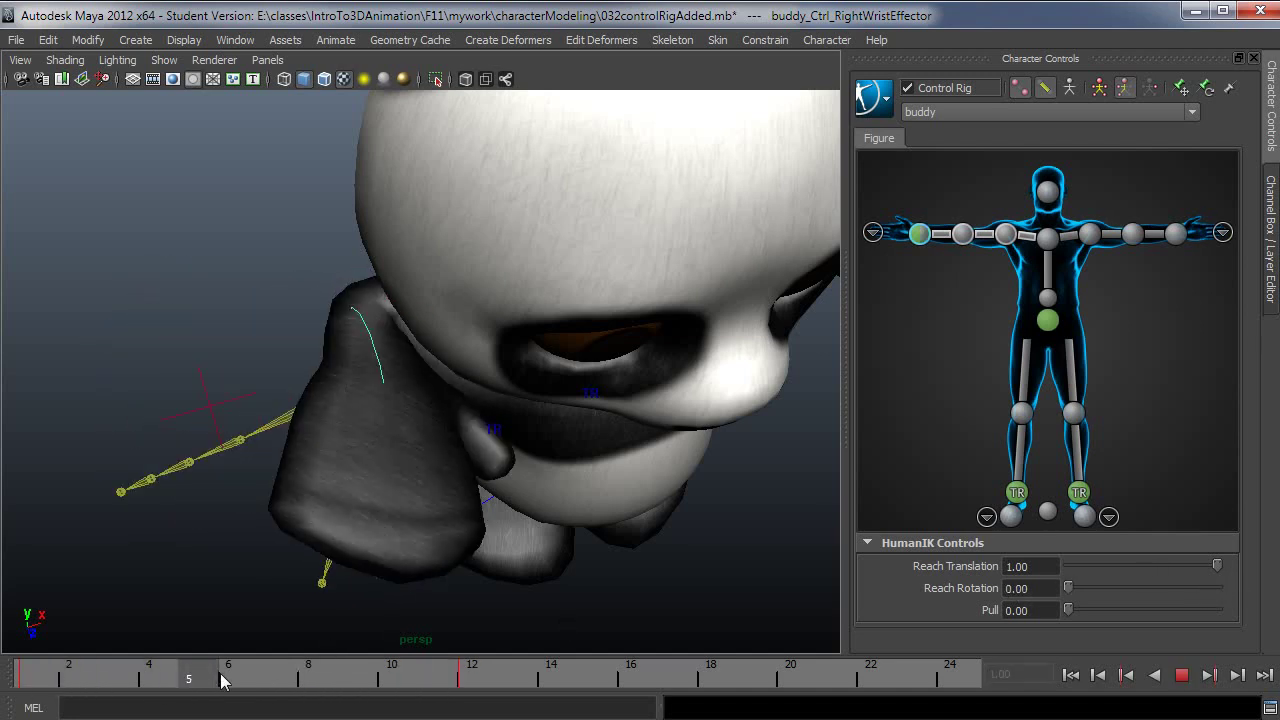
left_click_drag(222, 681, 25, 678)
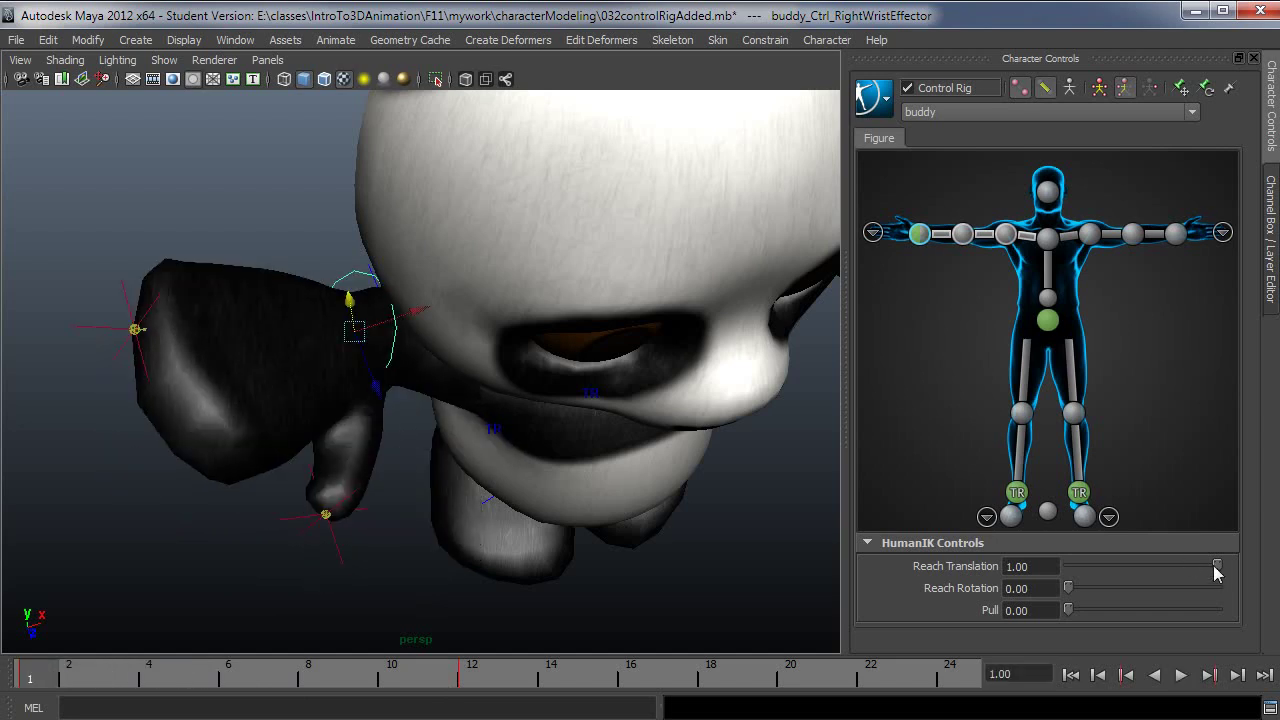
left_click_drag(1215, 566, 717, 566)
Reset the panda to its stance T-pose with Control Rig > Stance Pose
left_click_drag(538, 592, 508, 488, "alt")
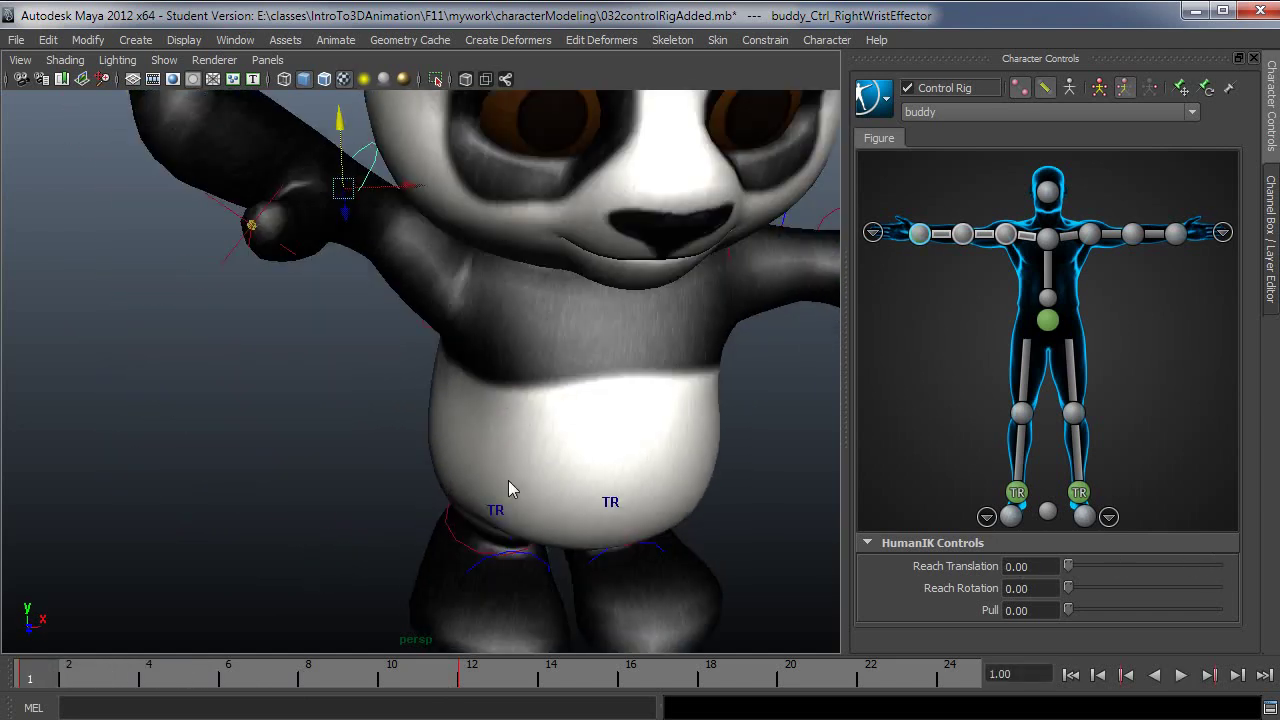
left_click(872, 97)
mouse_move(940, 143)
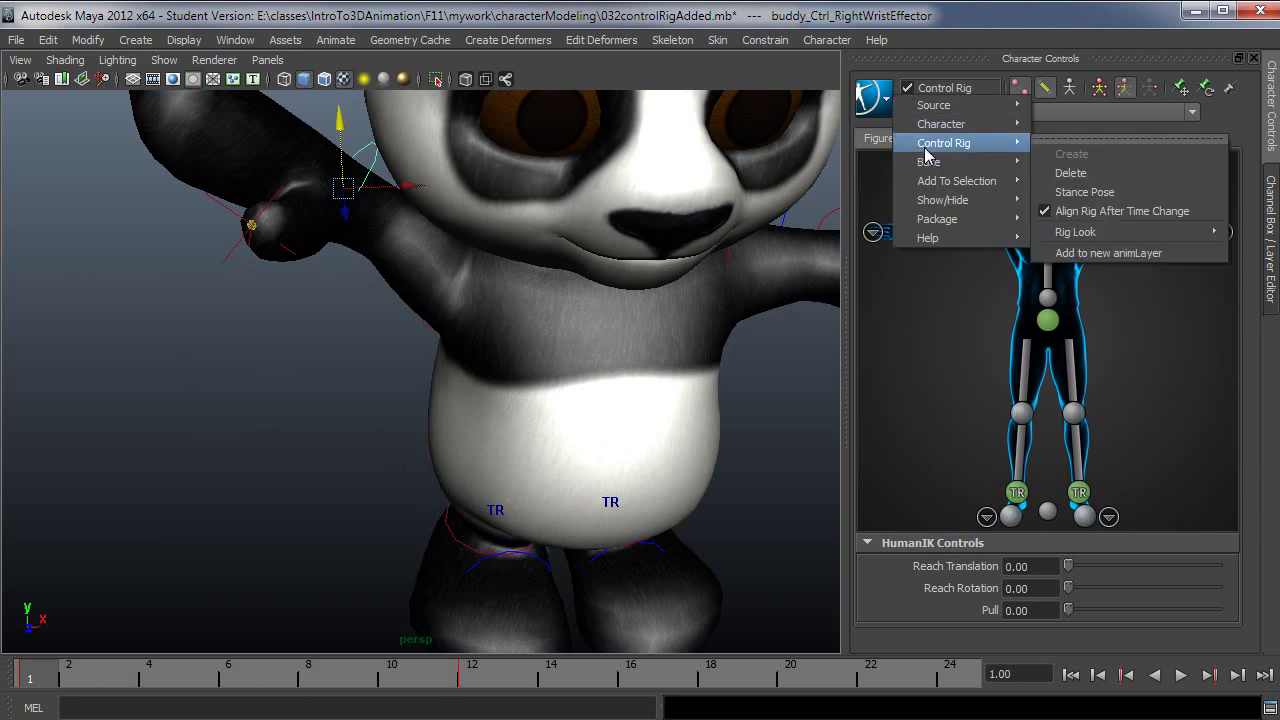
left_click(1084, 191)
Deselect the right wrist effector, frame the whole panda, and select the left ankle effector
right_click_drag(711, 409, 585, 476, "alt")
left_click_drag(585, 476, 538, 475, "alt")
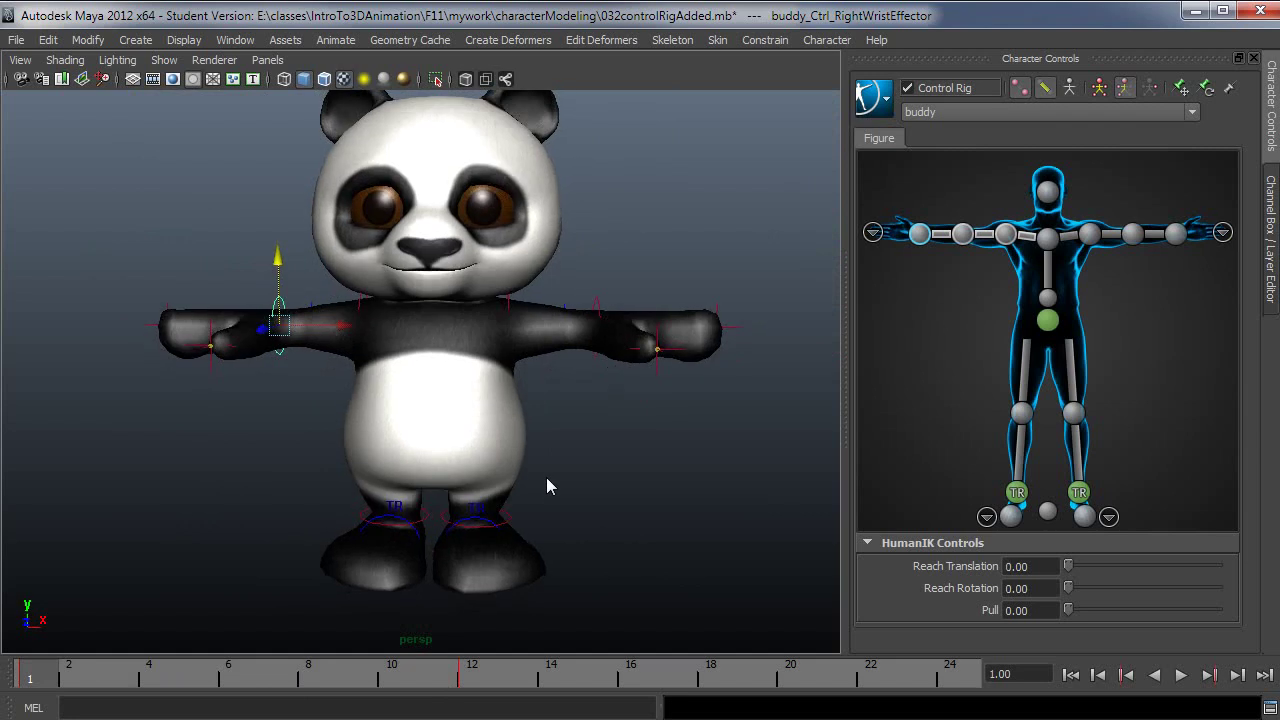
left_click(546, 478)
left_click_drag(569, 505, 552, 510, "alt")
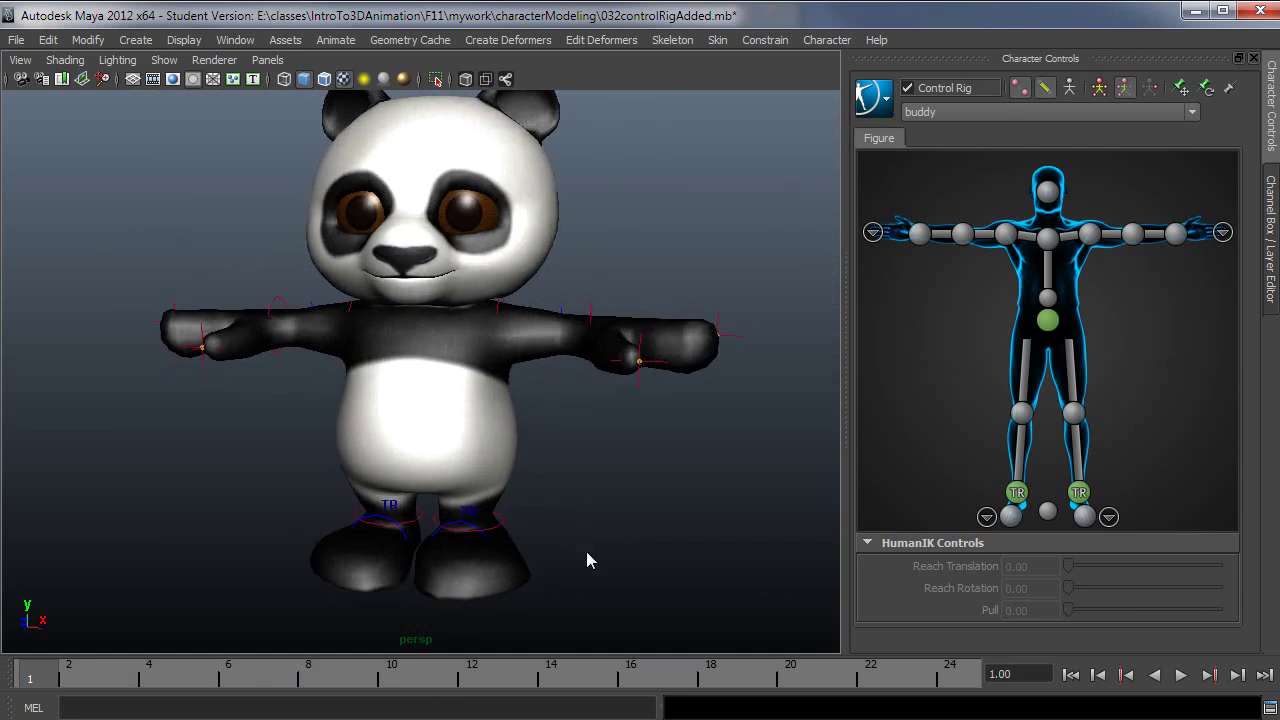
left_click_drag(585, 553, 478, 545, "alt")
left_click_drag(587, 556, 517, 529, "alt")
left_click(502, 515)
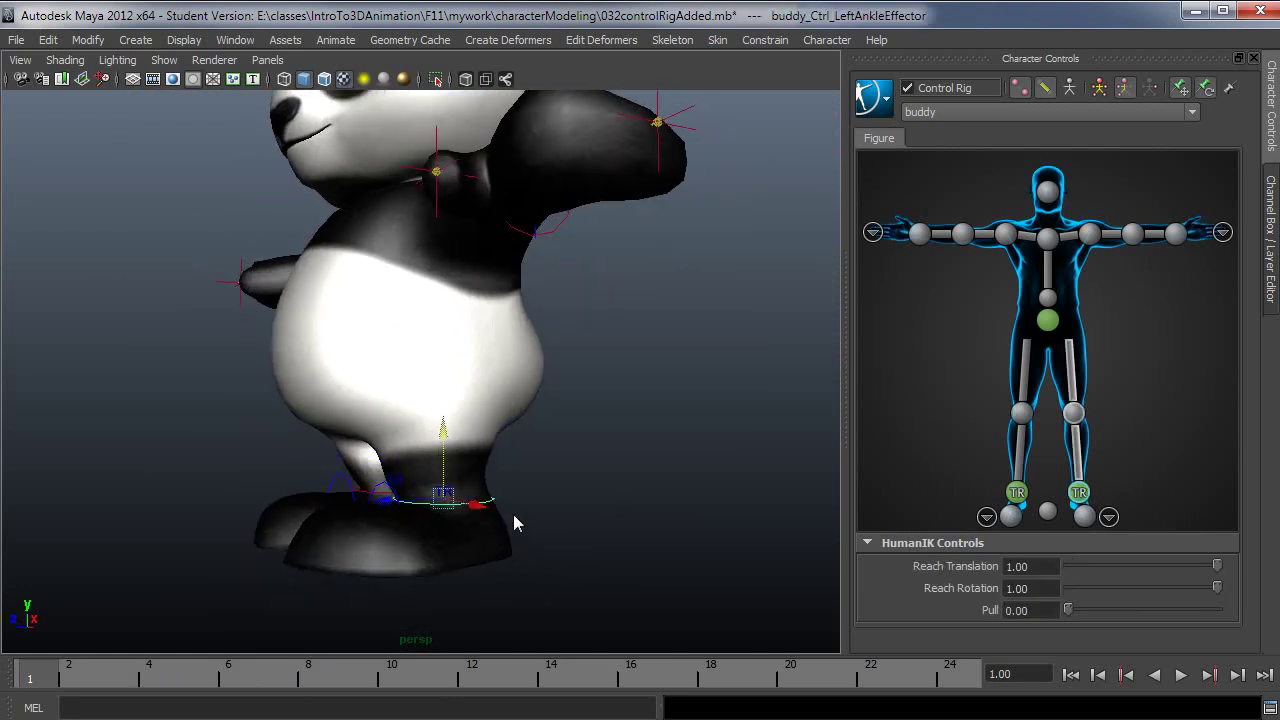
Test-rotate the left ankle effector, undo it, and right-click it in the Figure view for extra options
key("e")
left_click_drag(398, 428, 449, 451)
key("ctrl+z")
key("ctrl+z")
key("ctrl+z")
right_click_drag(610, 566, 650, 589, "alt")
middle_click_drag(650, 589, 530, 533, "alt")
left_click_drag(490, 533, 624, 528, "alt")
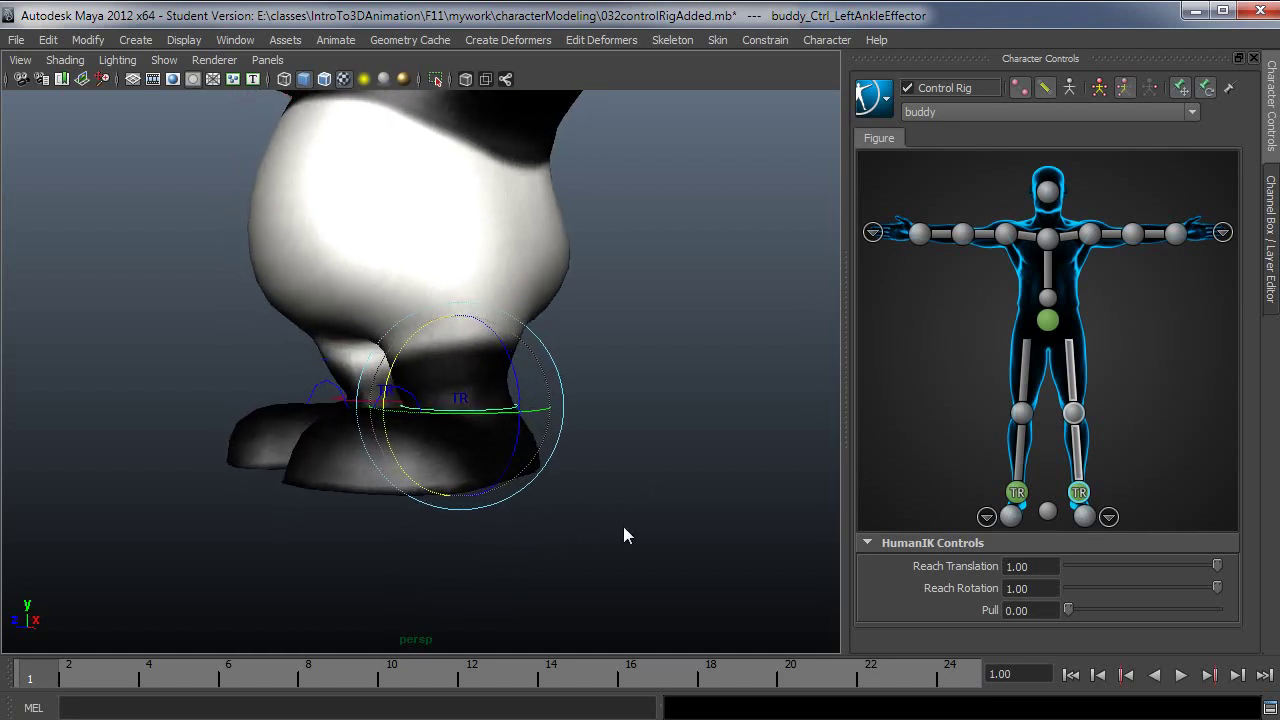
right_click(1081, 495)
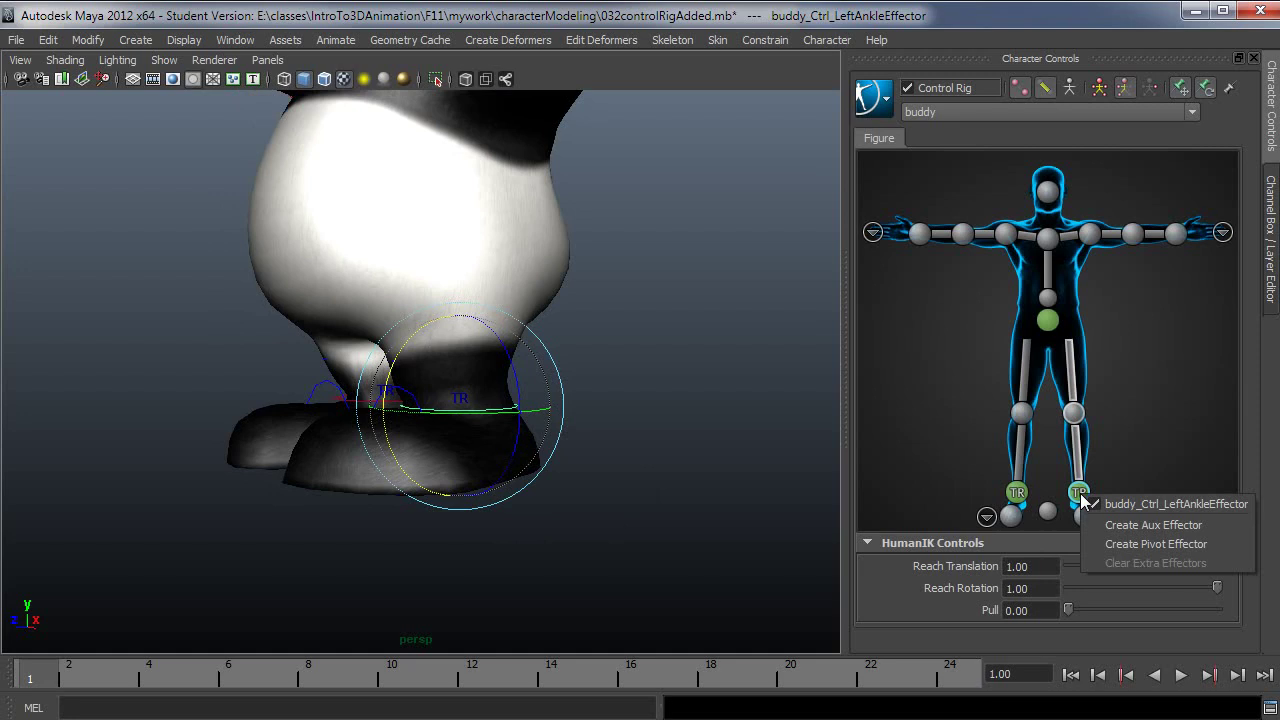
Create a pivot effector on the left ankle and show the foot in wireframe
left_click(1127, 546)
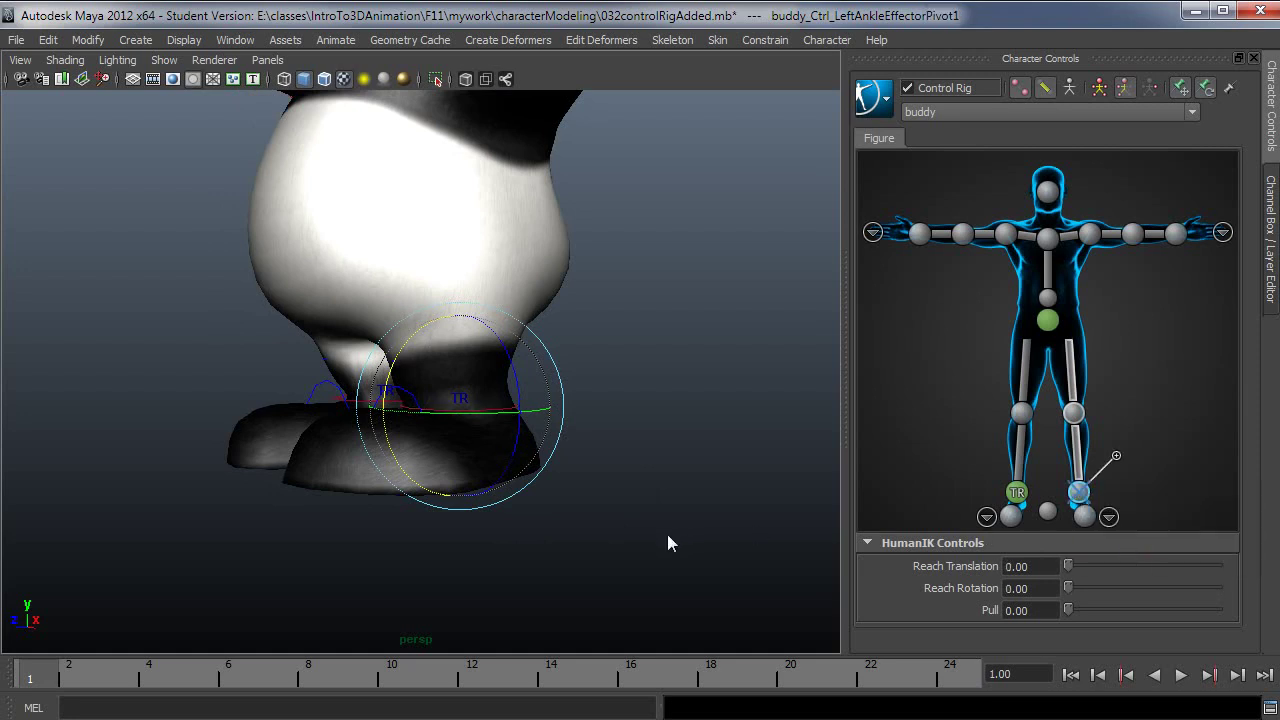
left_click_drag(669, 540, 505, 540, "alt")
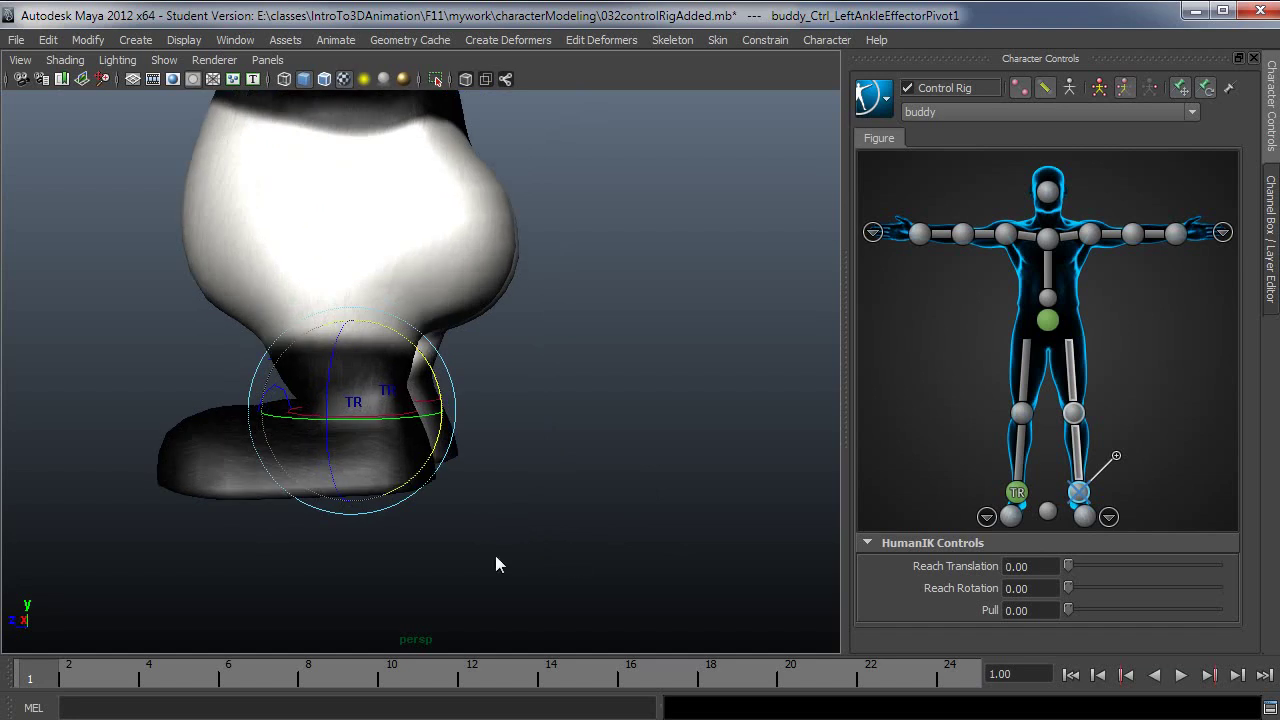
right_click_drag(500, 563, 555, 573, "alt")
key("w")
left_click_drag(543, 570, 411, 472, "alt")
key("4")
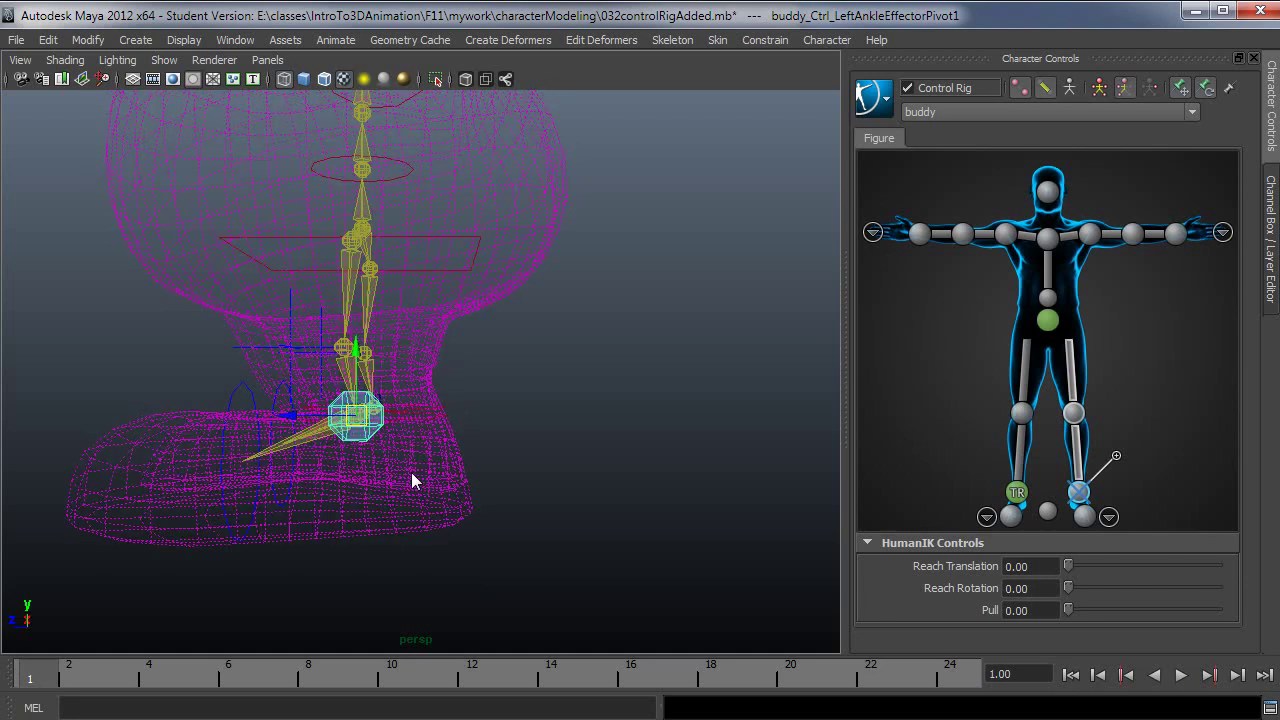
Move the pivot effector back and down to the bottom of the heel
left_click_drag(328, 424, 364, 490)
key("ctrl+z")
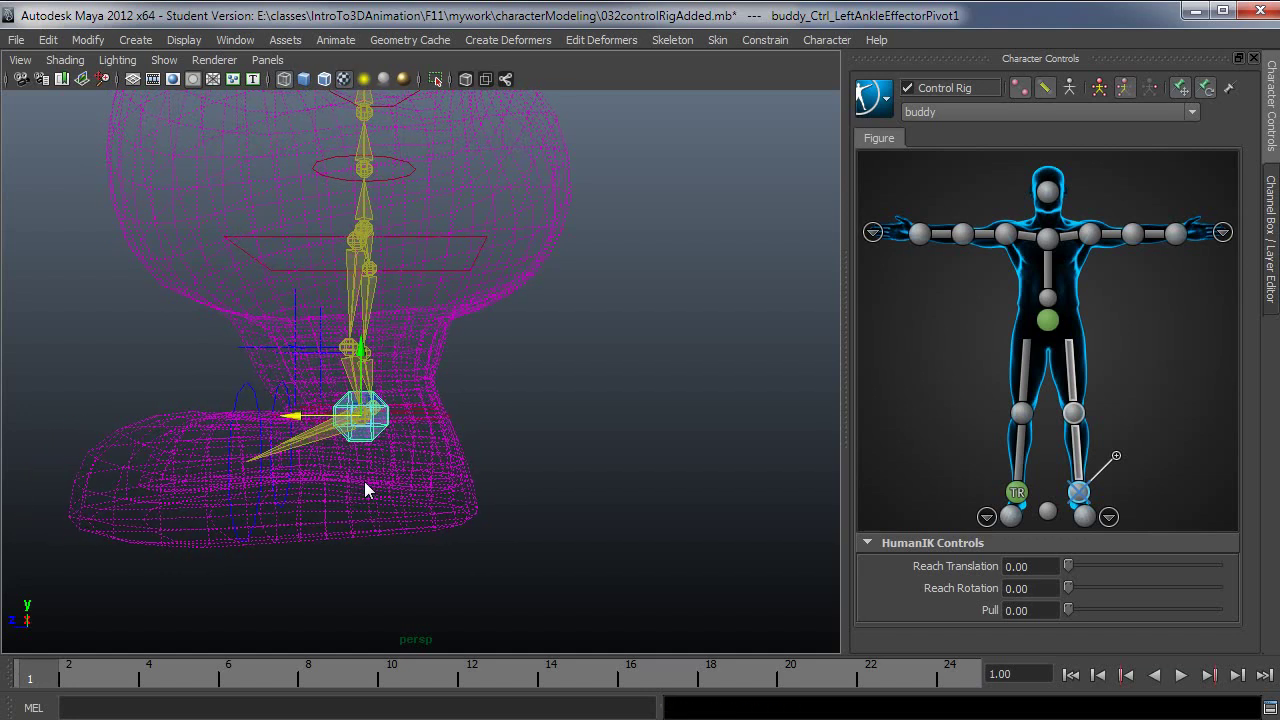
left_click(359, 418)
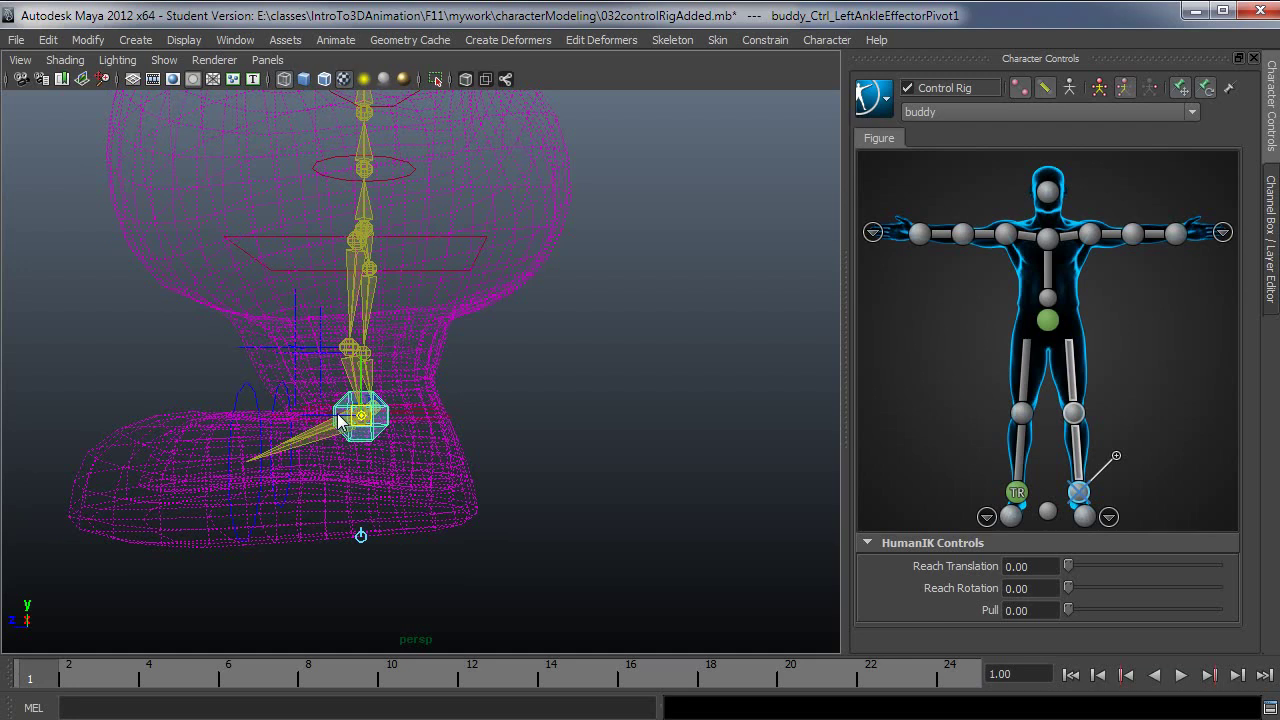
left_click_drag(359, 420, 452, 417)
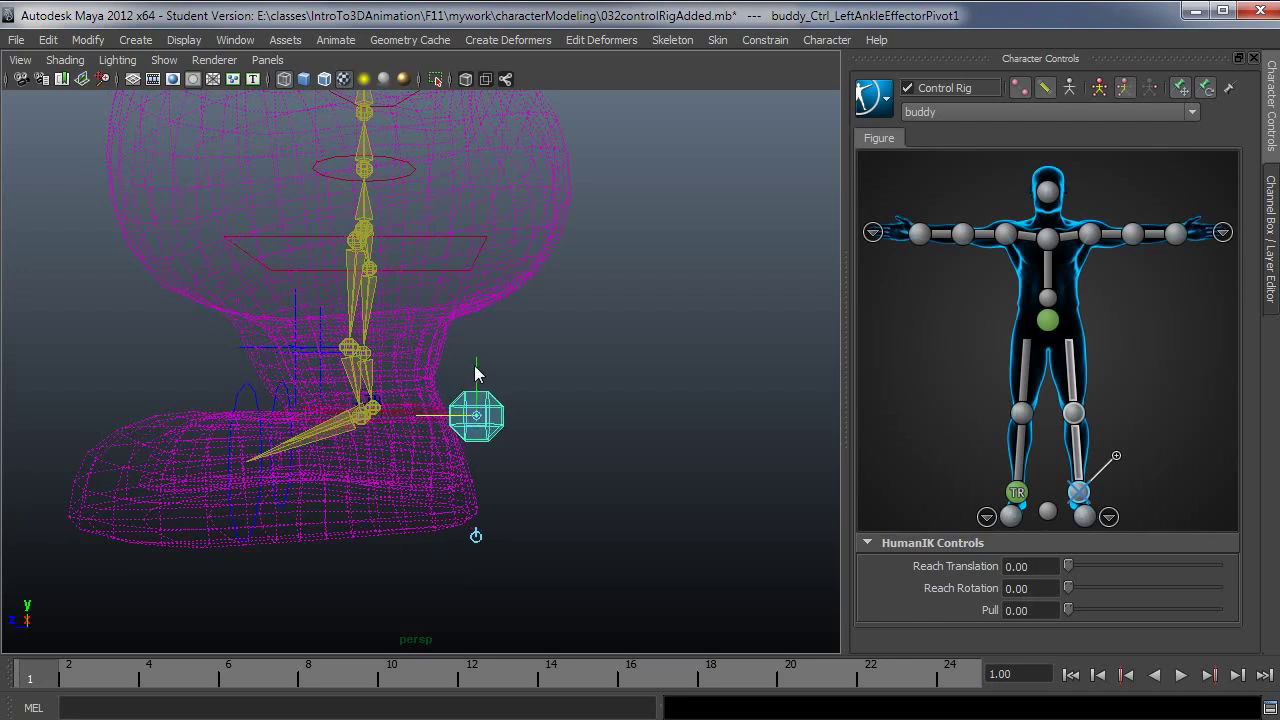
left_click_drag(476, 373, 478, 463)
mouse_move(515, 543)
left_mouse_down("alt")
mouse_move(302, 547)
mouse_move(511, 543)
mouse_move(454, 531)
mouse_move(584, 589)
mouse_move(534, 589)
mouse_move(580, 589)
mouse_move(551, 598)
left_mouse_up("alt")
With smooth shading on, rotate the left foot around its heel pivot effector
key("5")
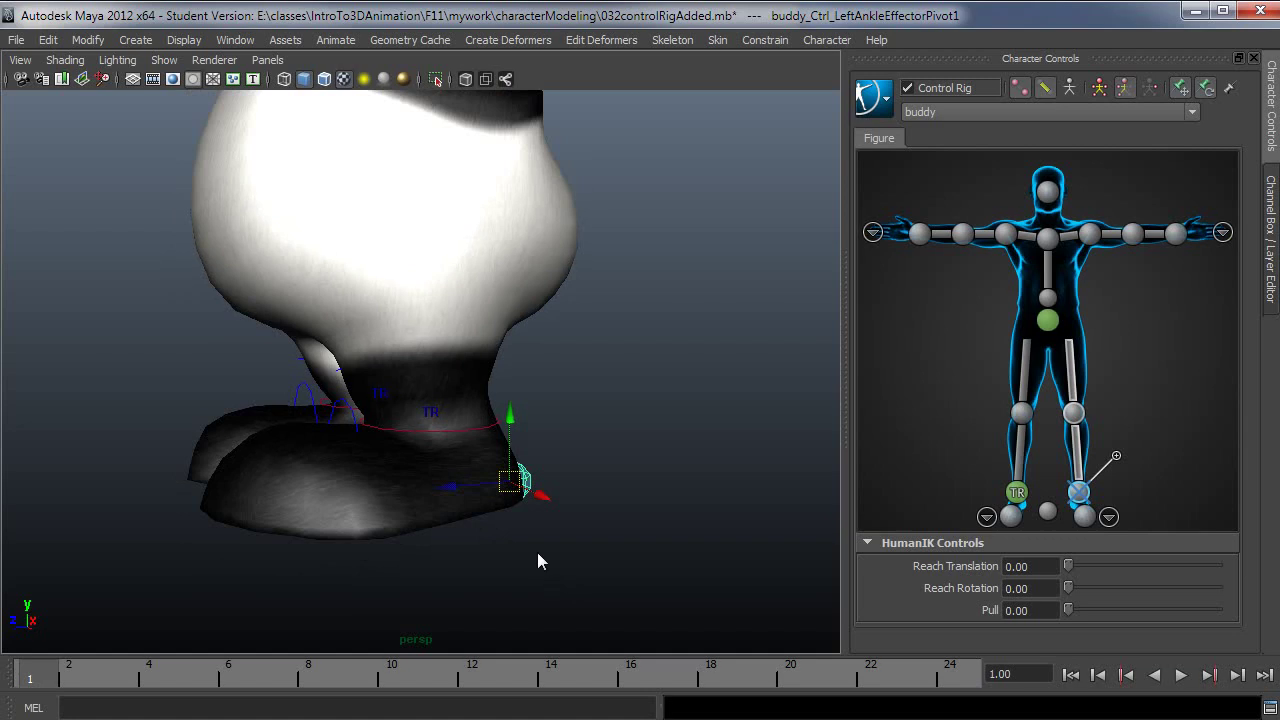
key("e")
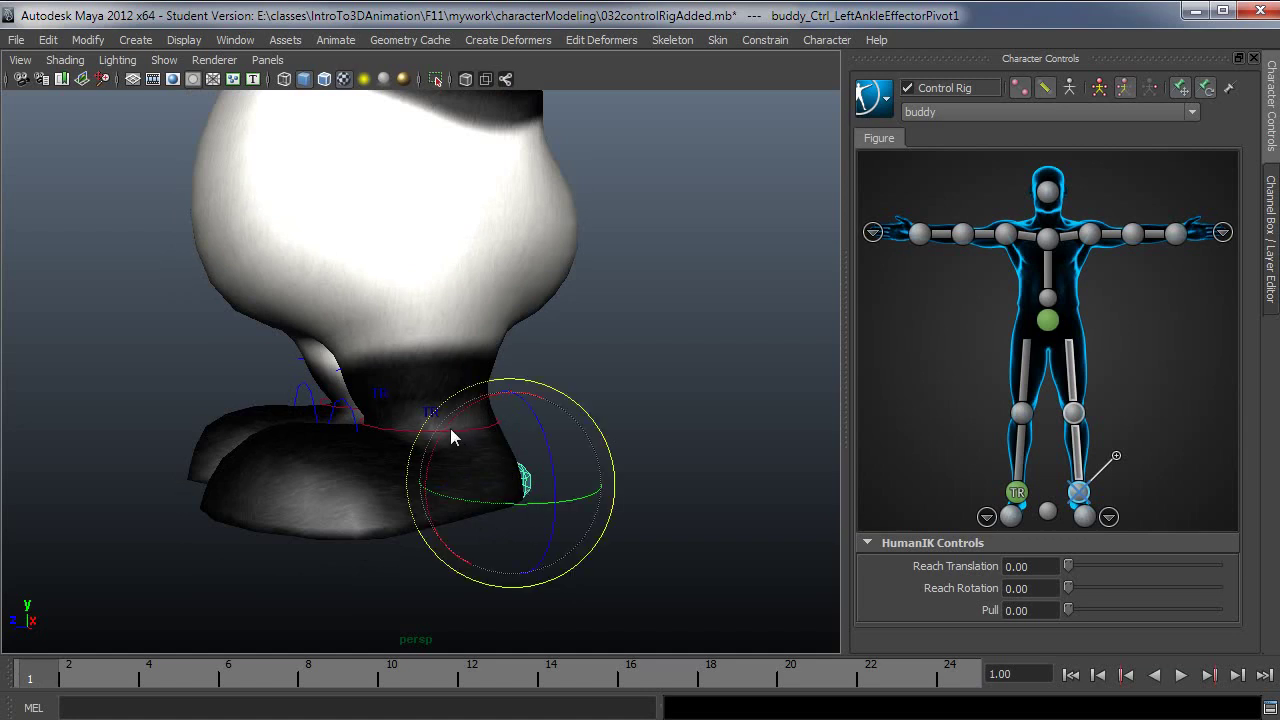
left_click_drag(450, 428, 444, 461)
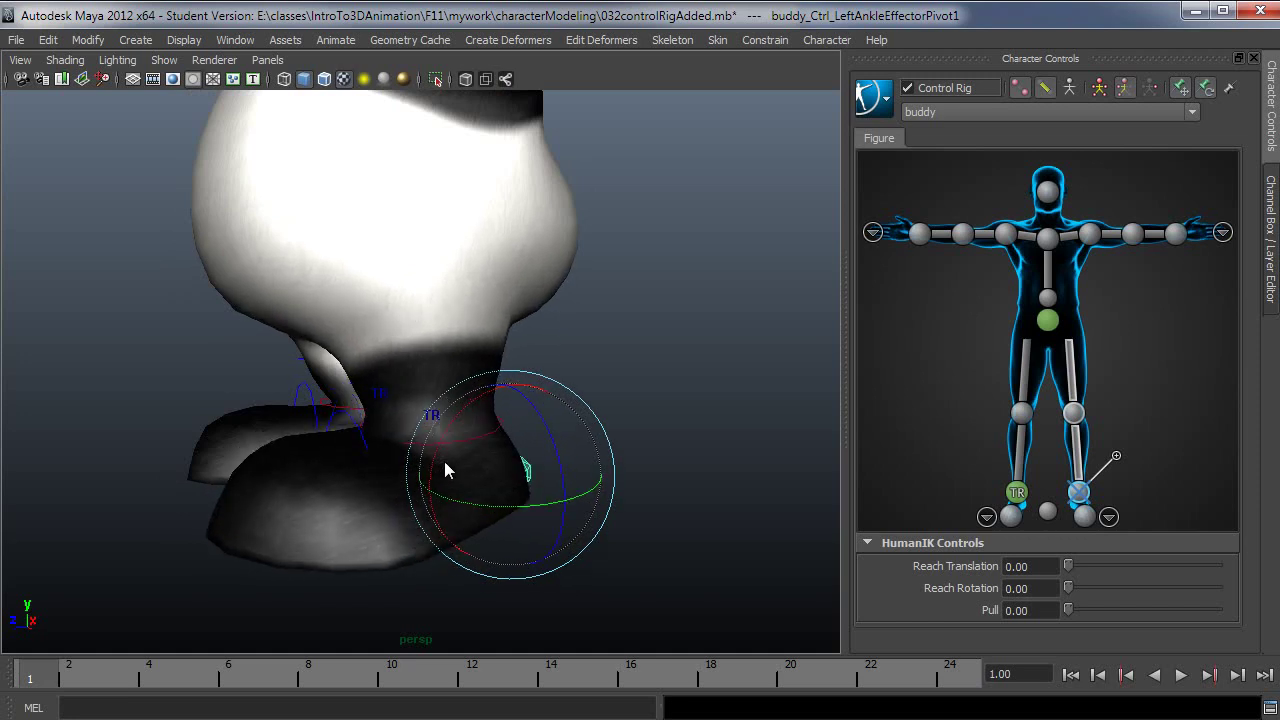
left_click(1117, 458)
left_click(1144, 467)
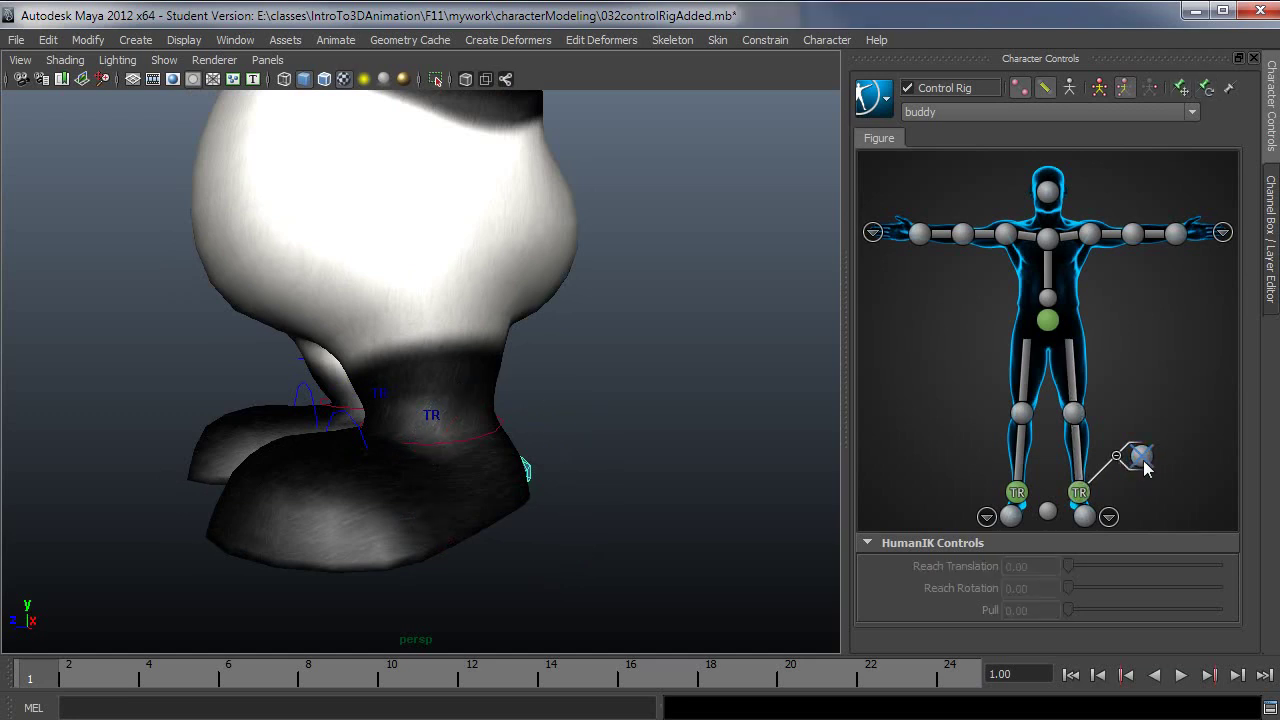
left_click(1145, 467)
left_click(1142, 462)
left_click(1118, 457)
left_click(1117, 456)
left_click(1120, 456)
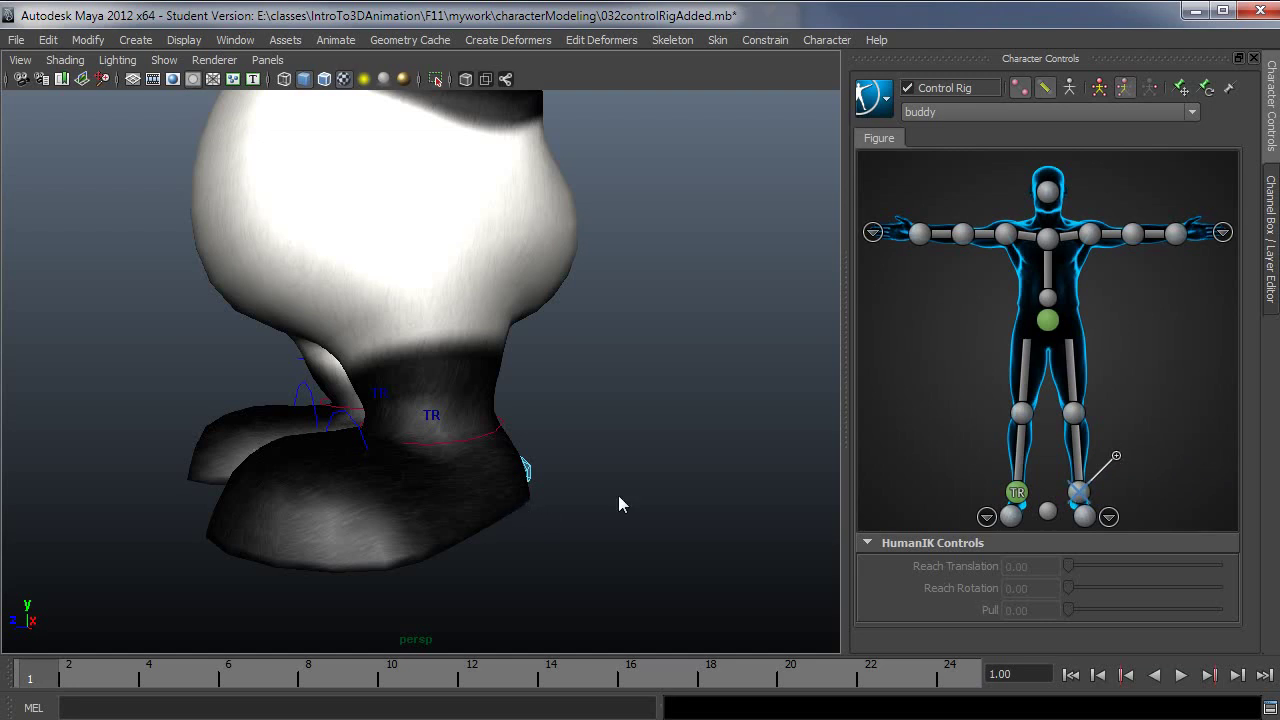
left_click_drag(618, 495, 656, 552, "alt")
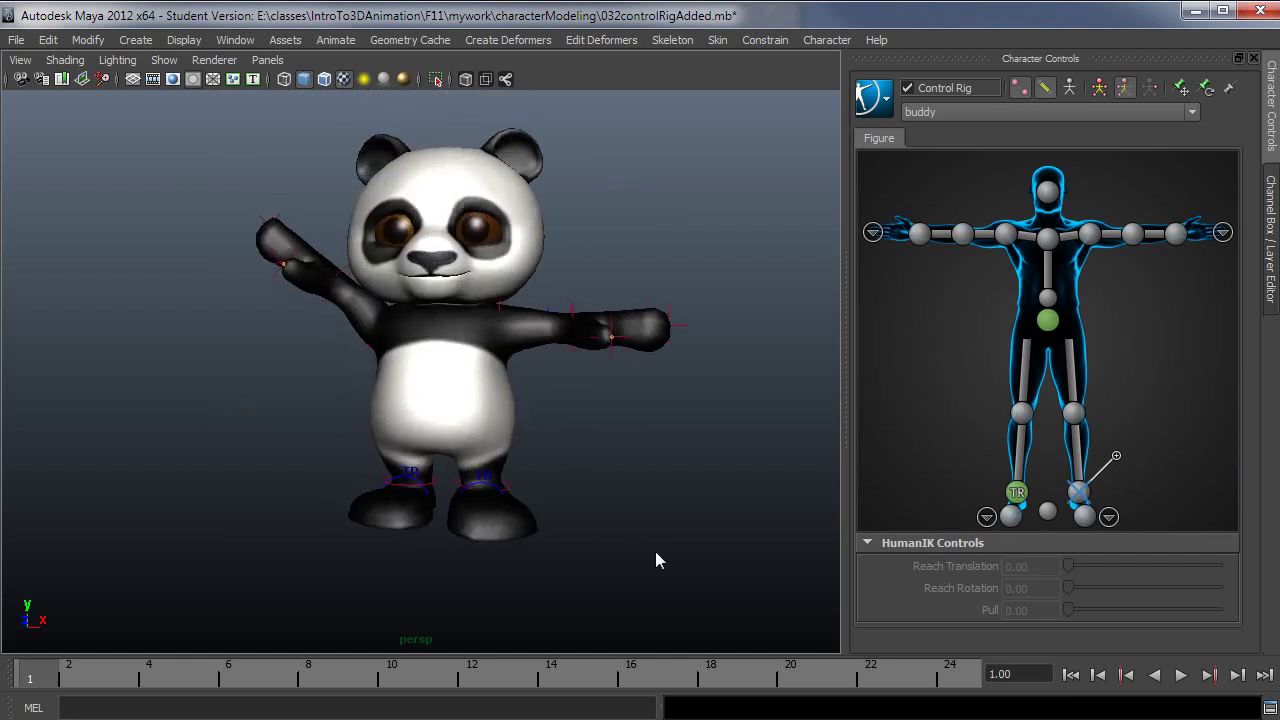
Apply Control Rig > Stance Pose and tumble the view to check the T-pose
left_click(874, 97)
mouse_move(941, 160)
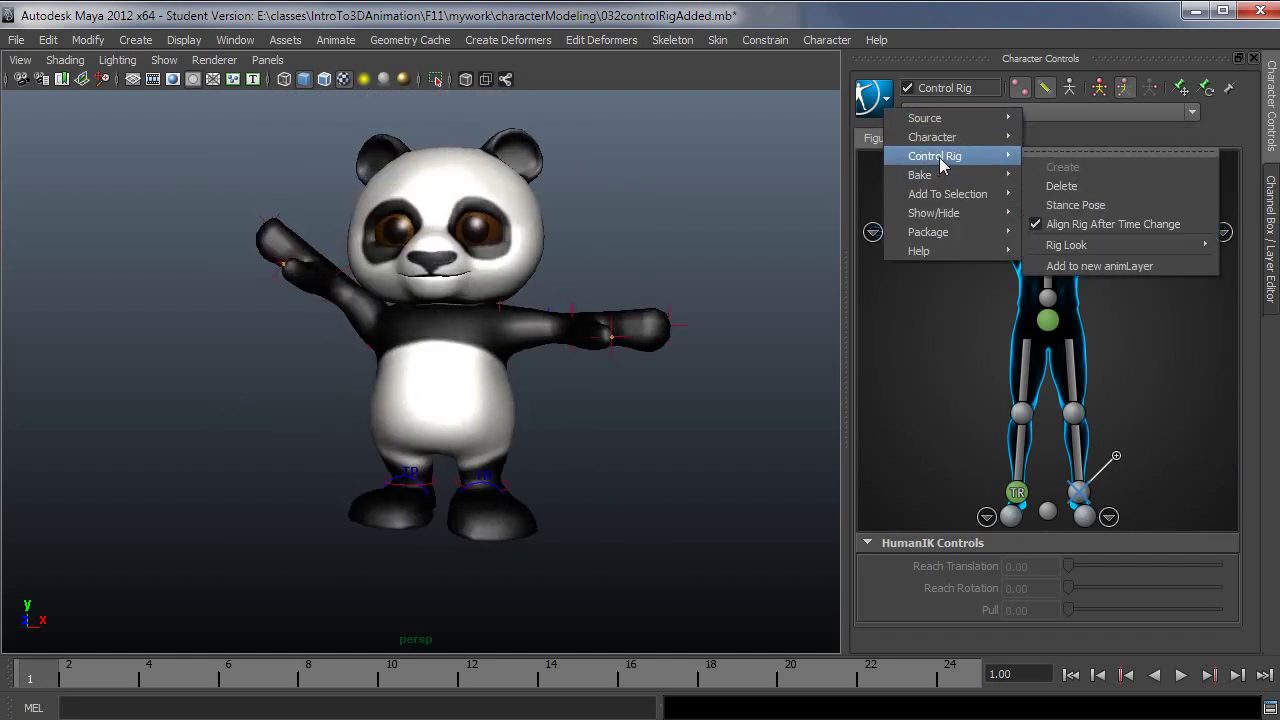
left_click(1076, 205)
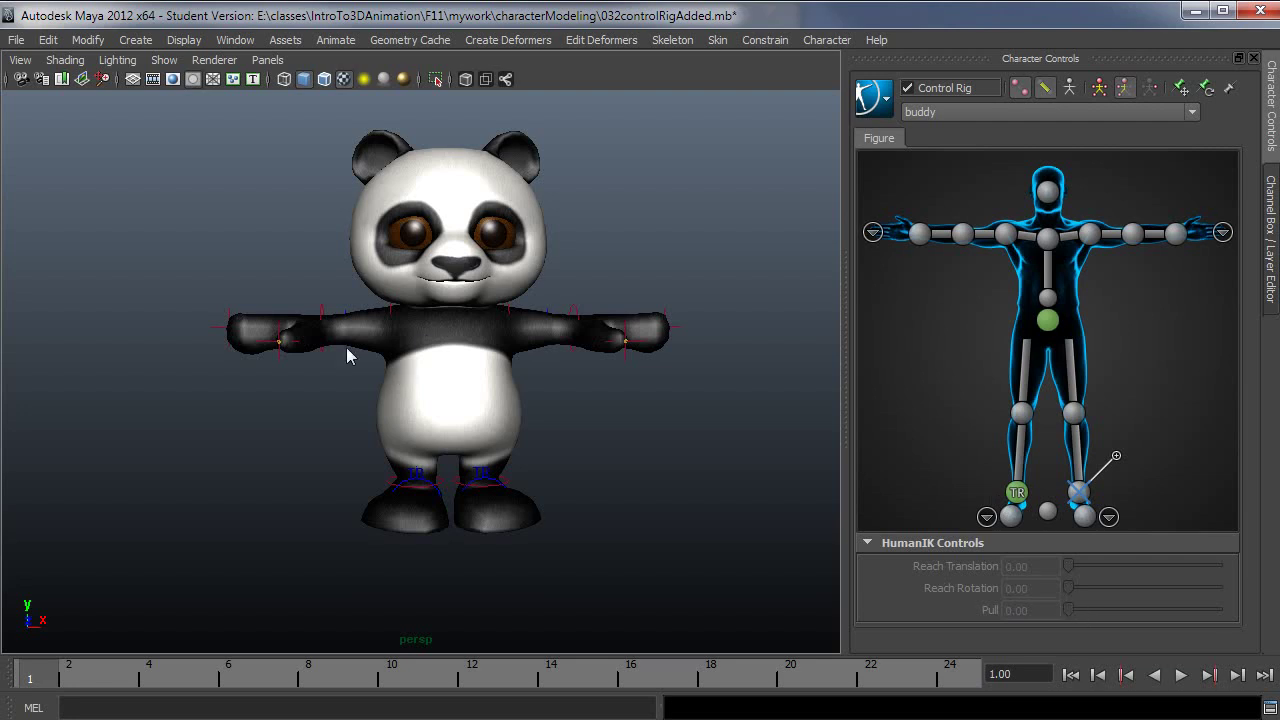
left_click_drag(538, 441, 558, 465, "alt")
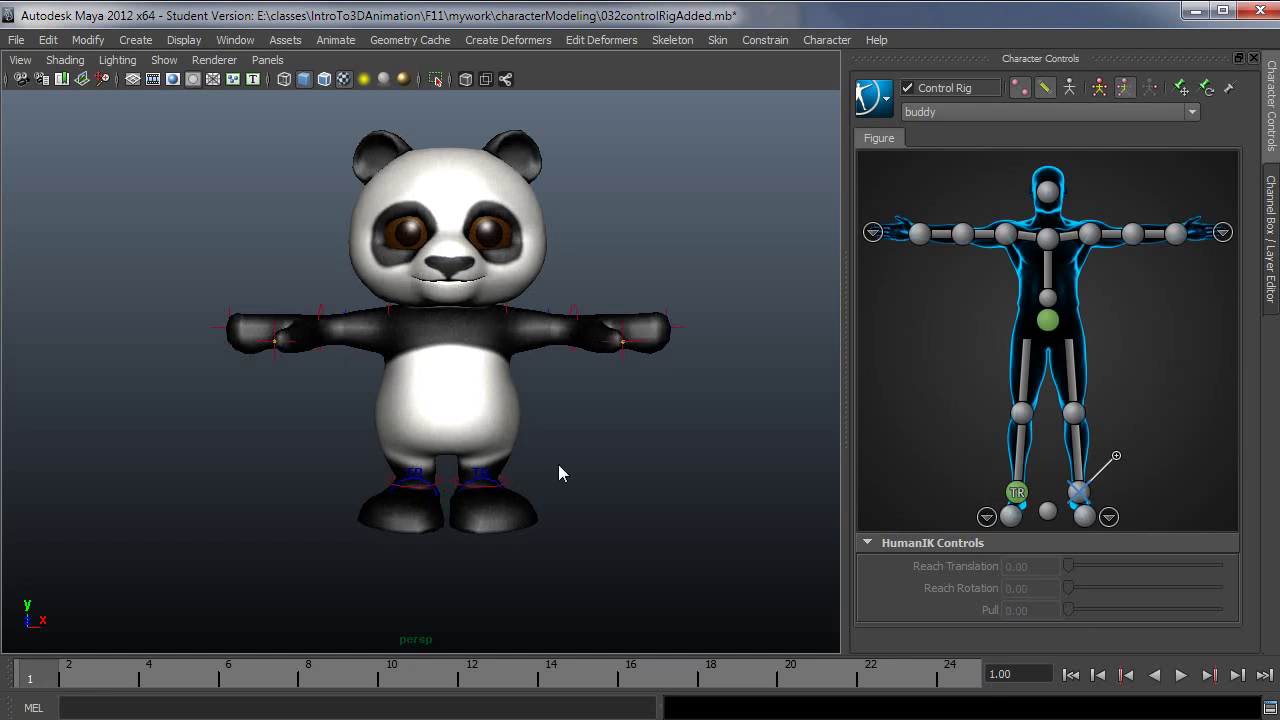
left_click_drag(431, 447, 510, 466, "alt")
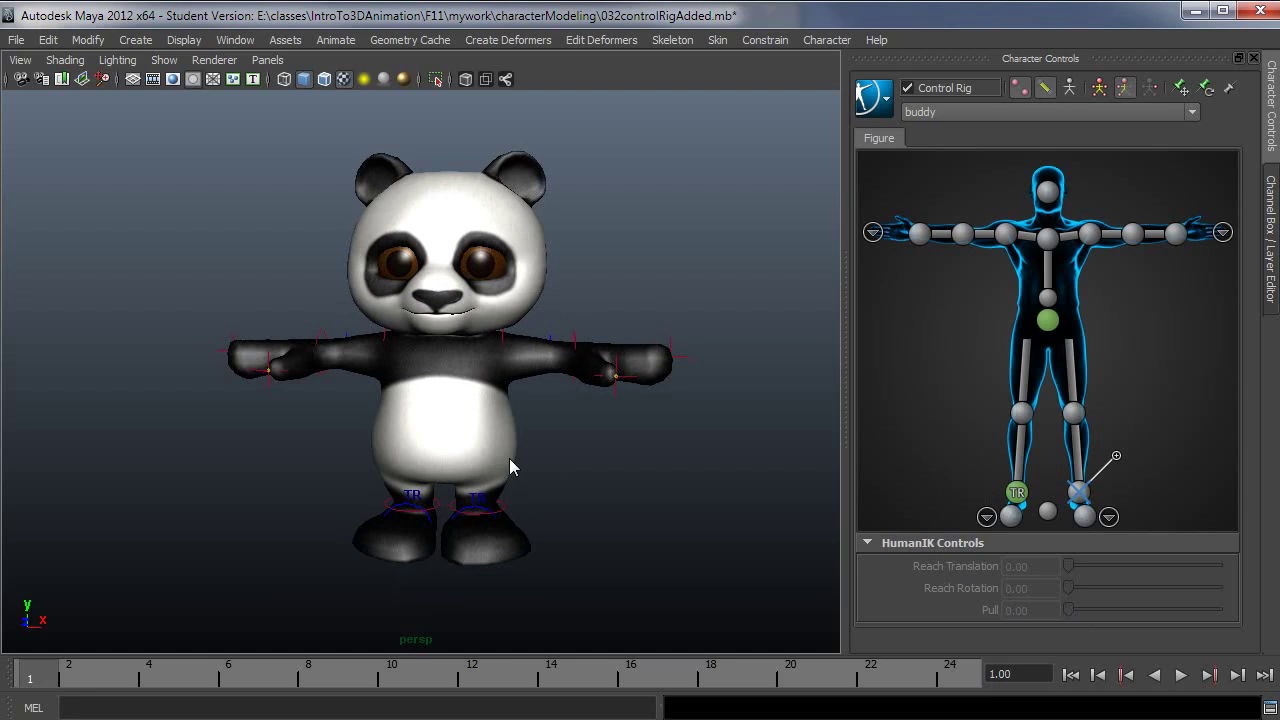
left_click_drag(526, 472, 538, 467, "alt")
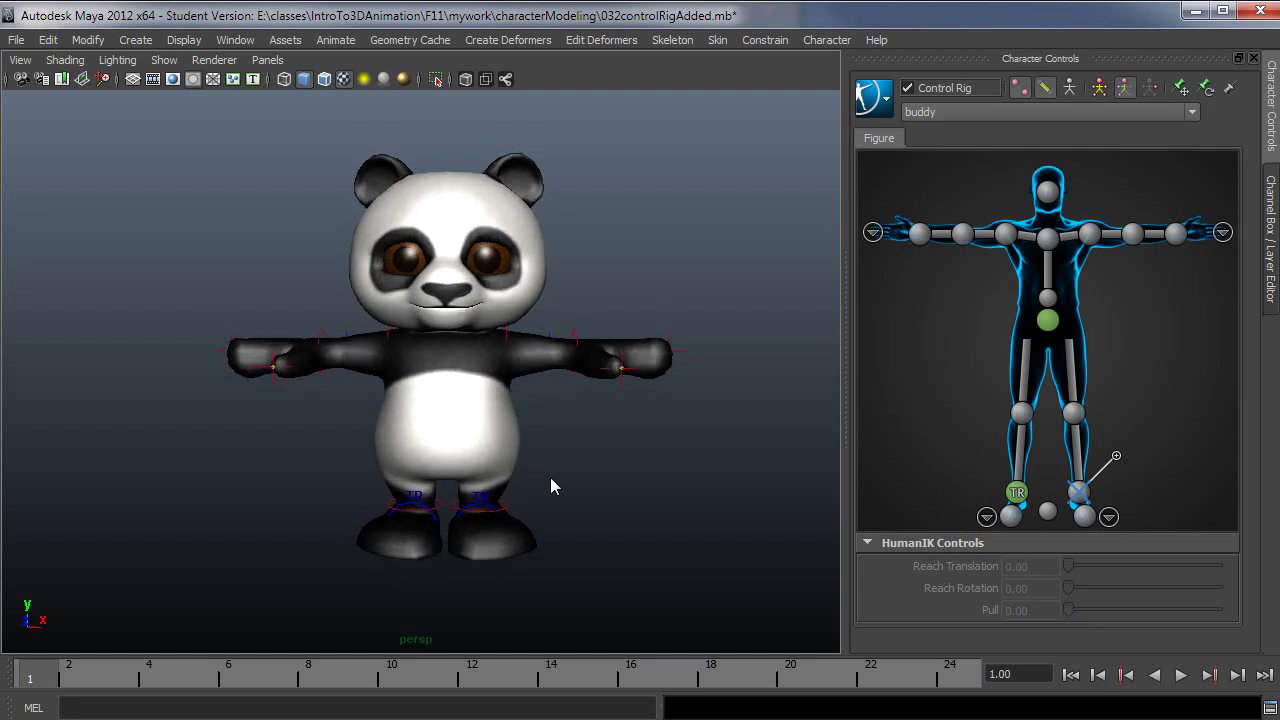